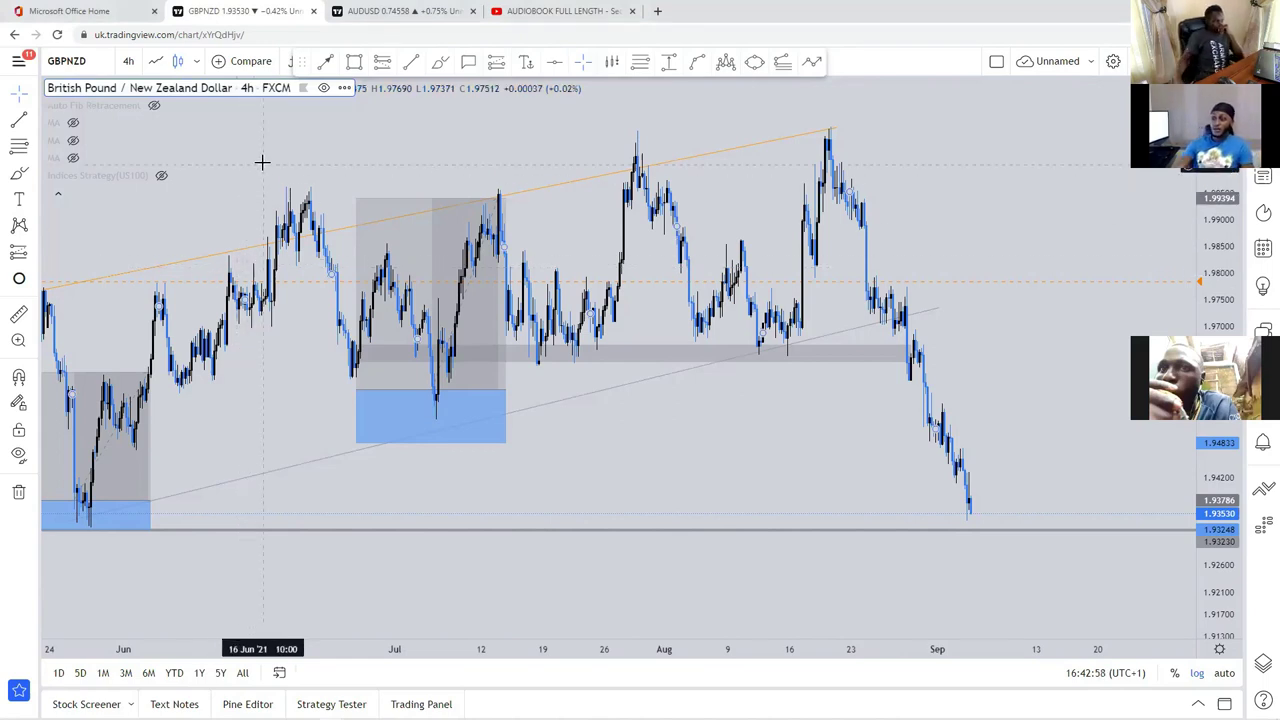
Step: Select the long position projection on the GBPNZD chart
{"action": "scroll", "coordinate": [983, 197], "scroll_direction": "down", "scroll_amount": 3}
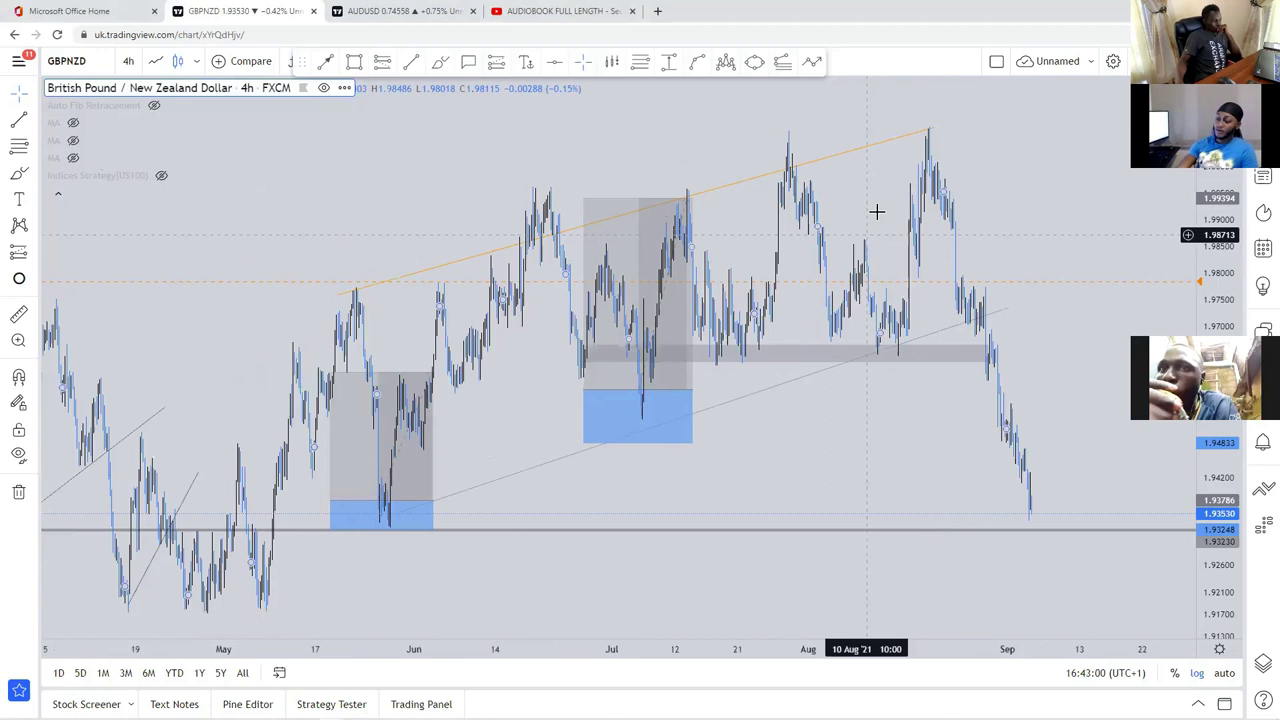
{"action": "scroll", "coordinate": [1069, 206], "scroll_direction": "up", "scroll_amount": 2}
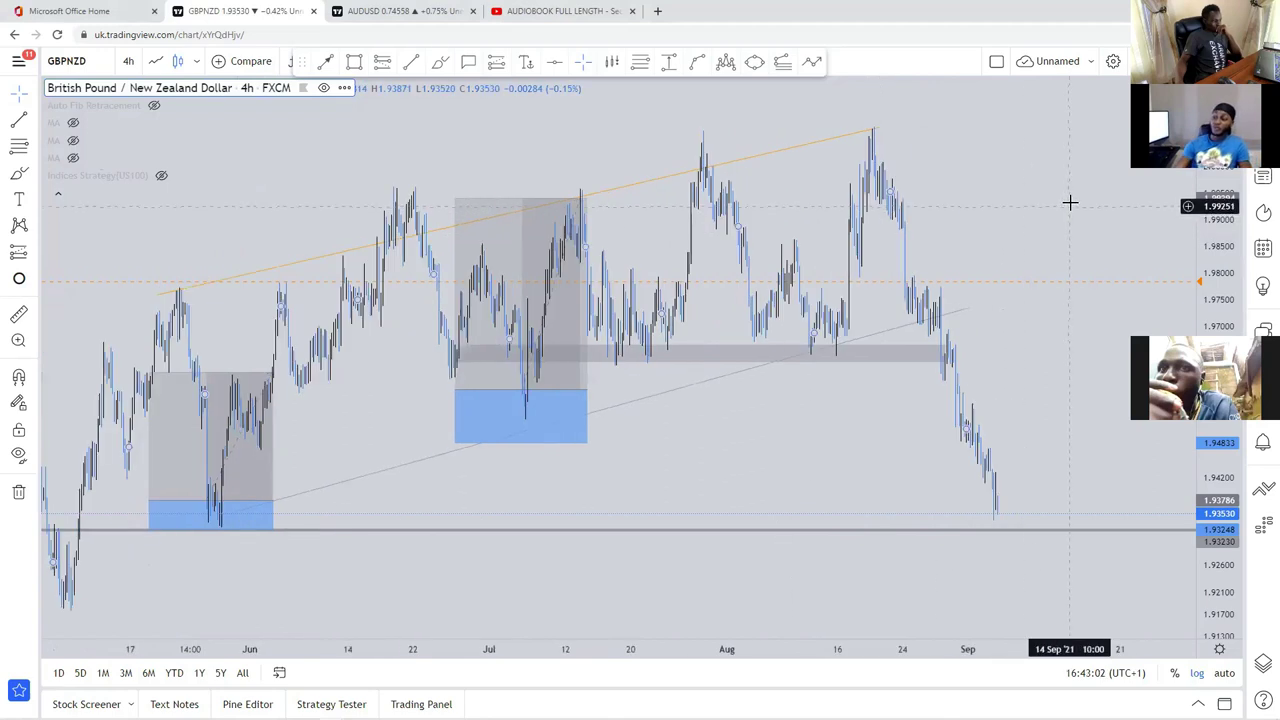
{"action": "scroll", "coordinate": [1040, 178], "scroll_direction": "up", "scroll_amount": 1}
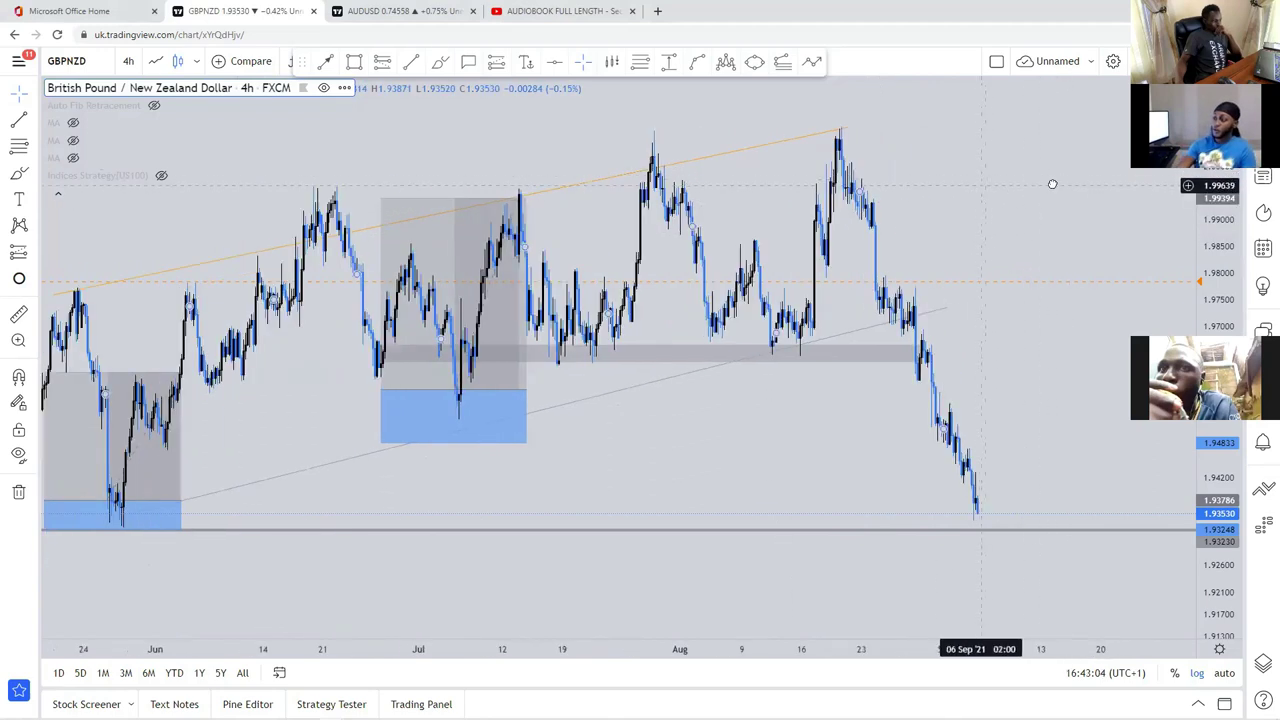
{"action": "scroll", "coordinate": [1052, 184], "scroll_direction": "left", "scroll_amount": 3}
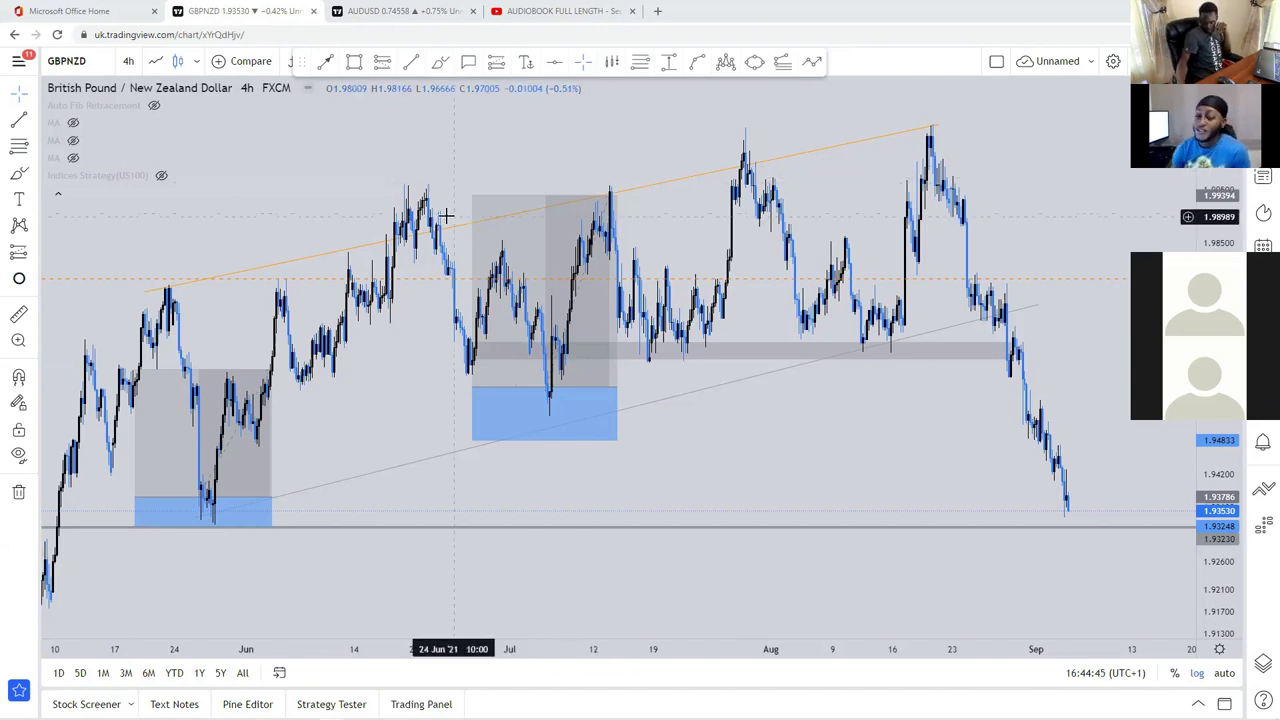
{"action": "left_click", "coordinate": [502, 212]}
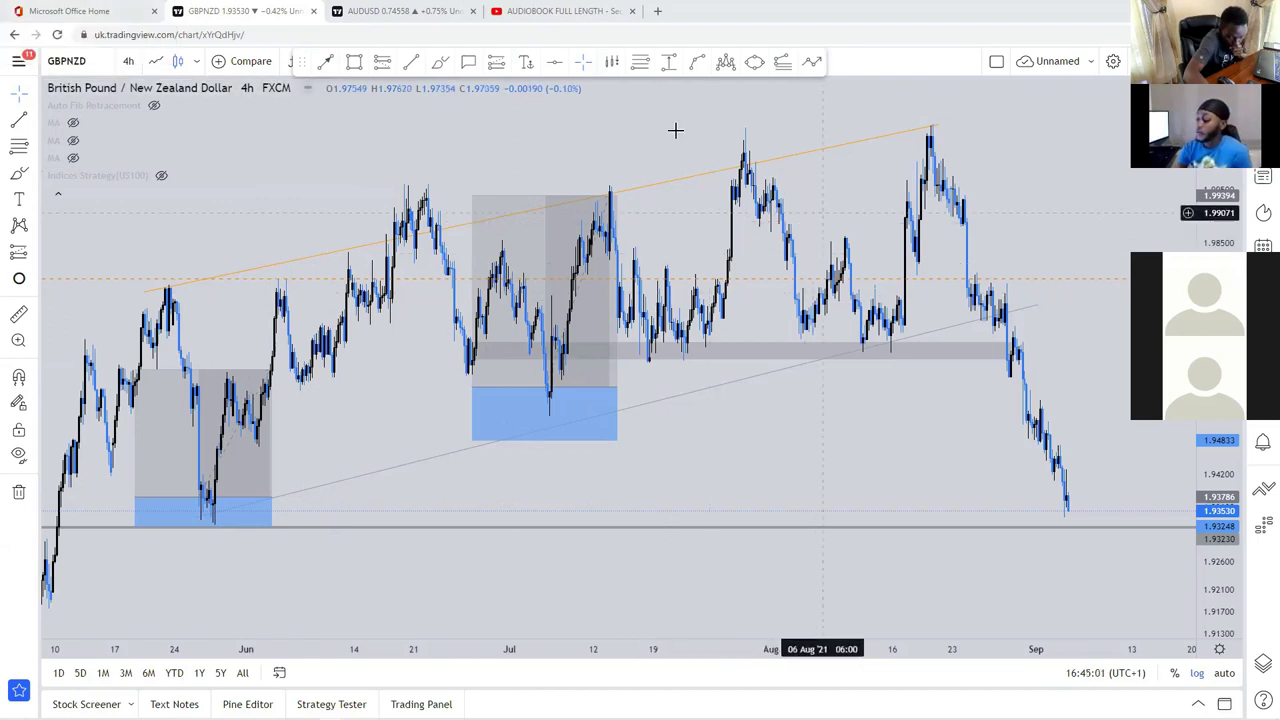
Step: Switch the chart to the 1-hour interval
{"action": "scroll", "coordinate": [672, 372], "scroll_direction": "down", "scroll_amount": 3}
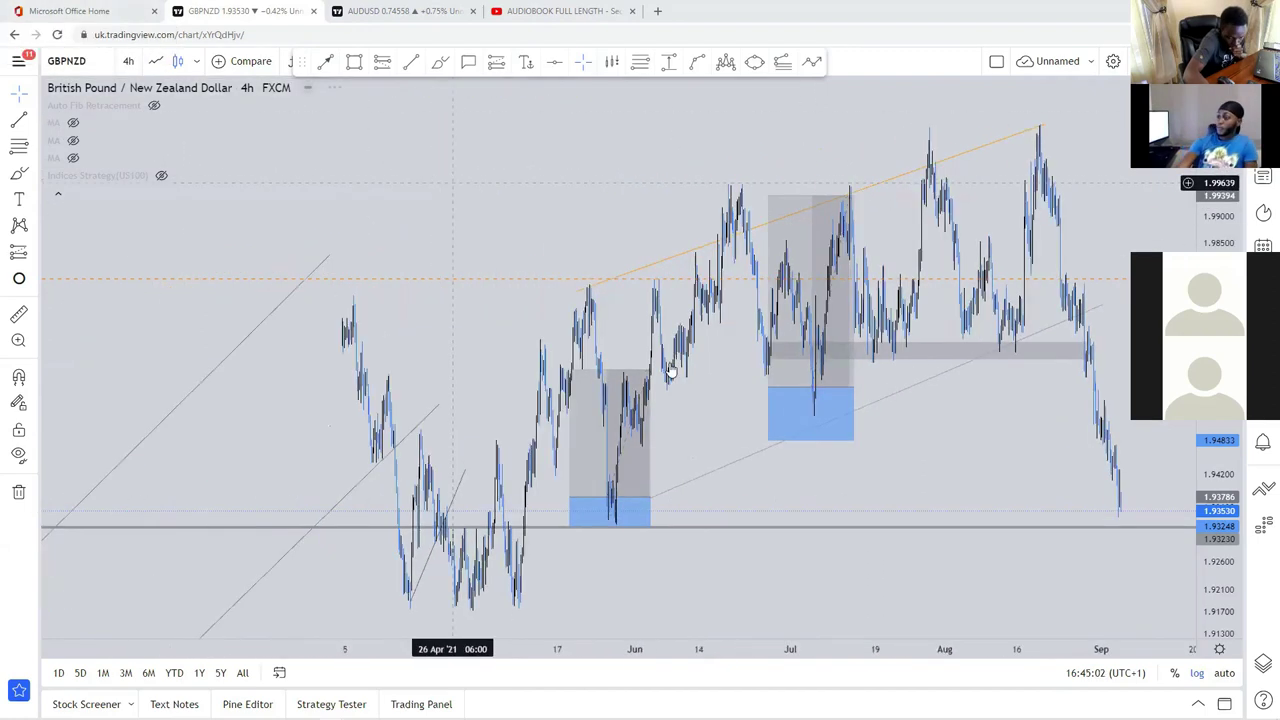
{"action": "scroll", "coordinate": [937, 409], "scroll_direction": "down", "scroll_amount": 3}
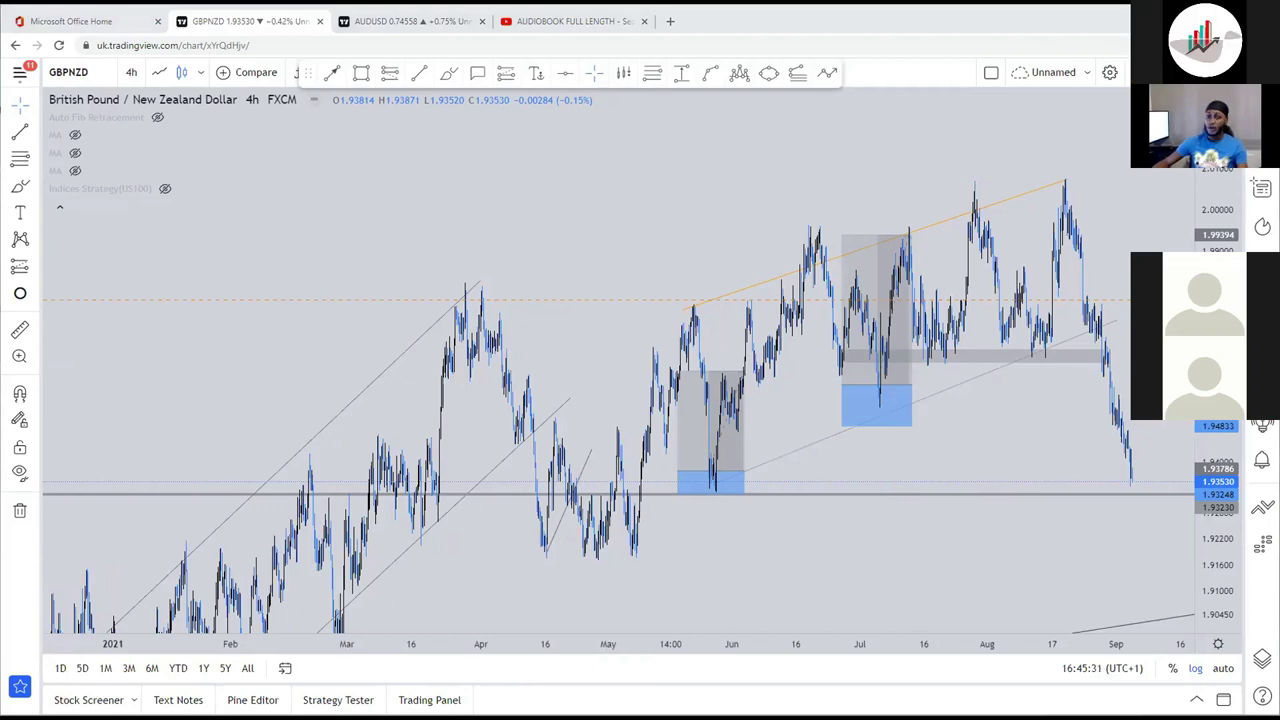
{"action": "scroll", "coordinate": [715, 195], "scroll_direction": "up", "scroll_amount": 3}
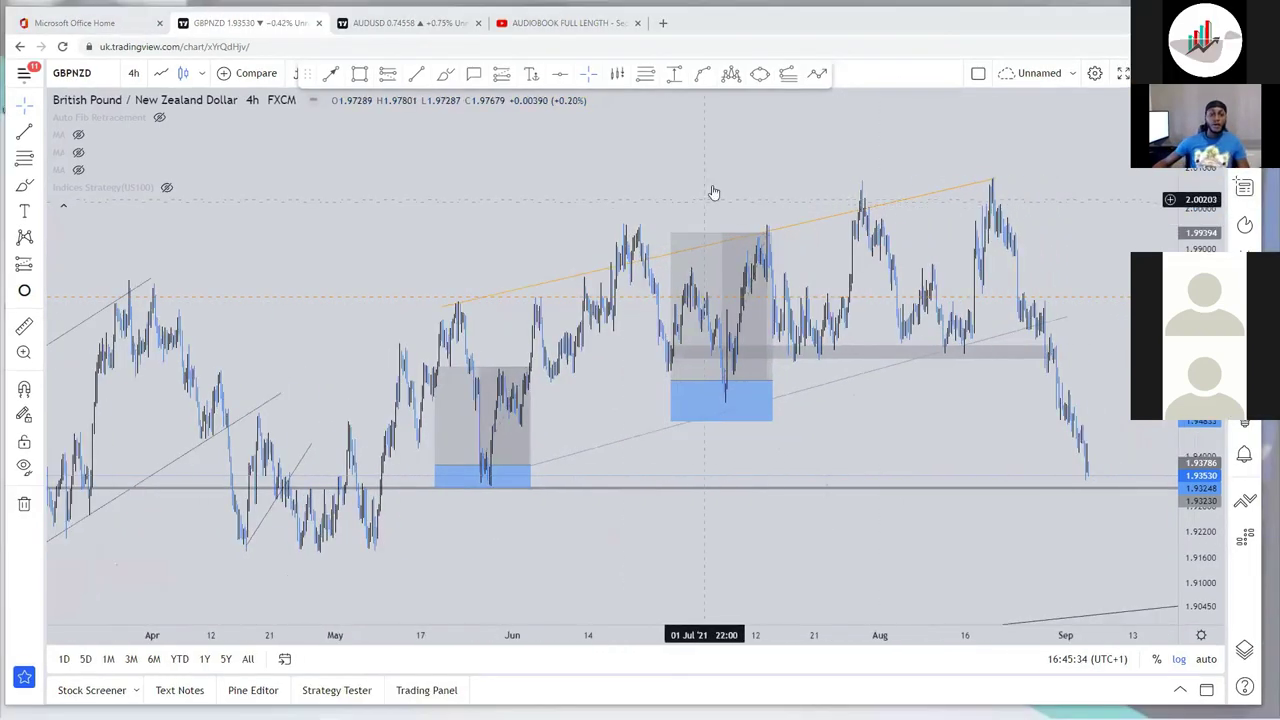
{"action": "scroll", "coordinate": [912, 170], "scroll_direction": "up", "scroll_amount": 4}
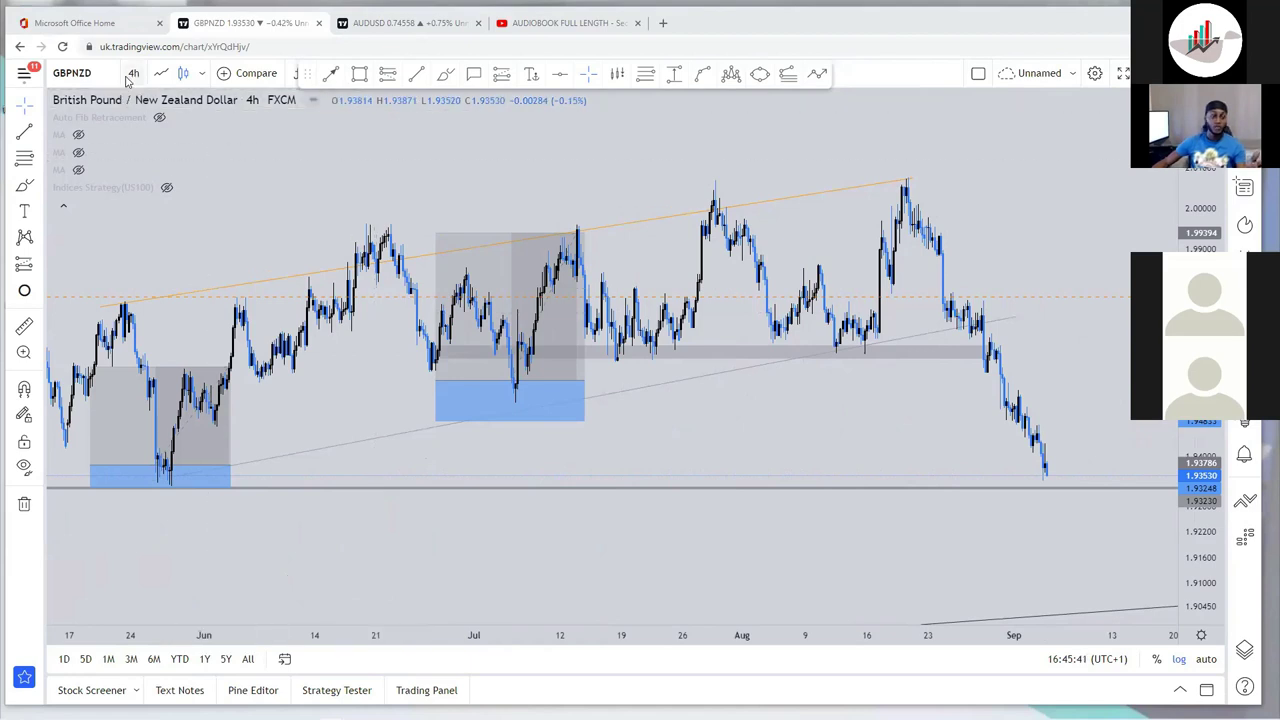
{"action": "left_click", "coordinate": [133, 73]}
{"action": "left_click", "coordinate": [160, 323]}
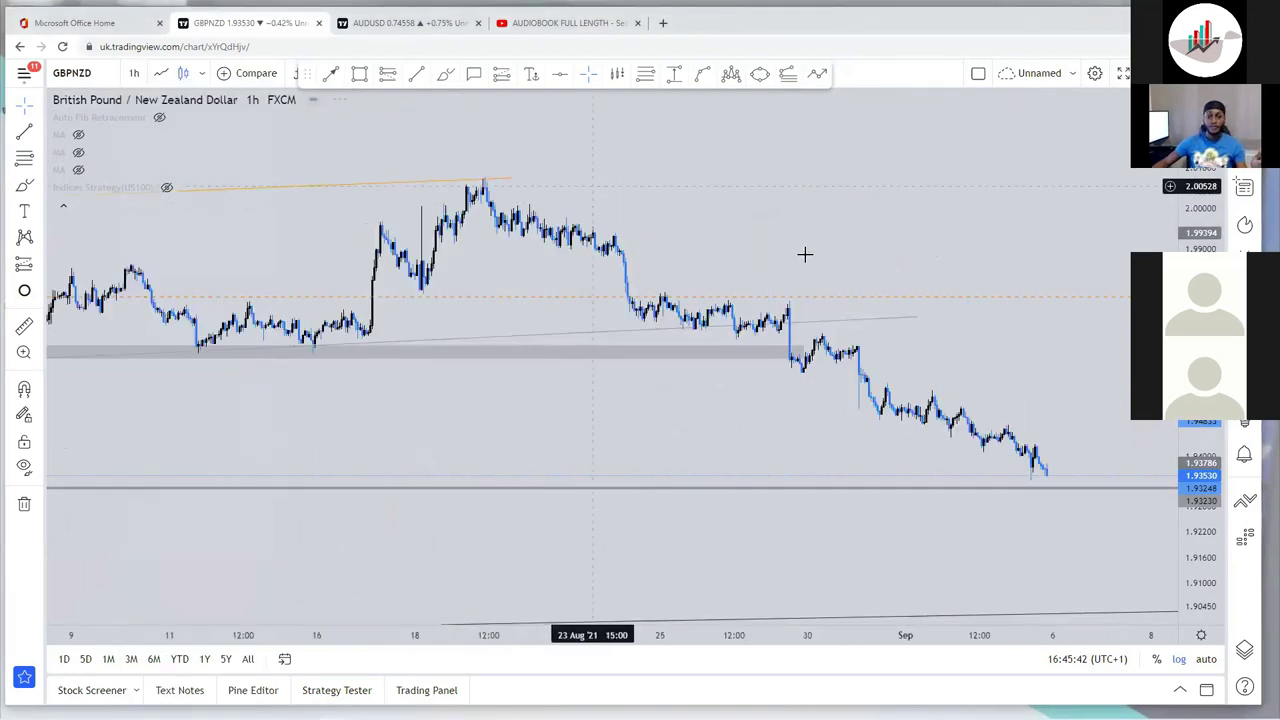
Step: Draw two trial curves from the late-August high along the decline, then delete them
{"action": "scroll", "coordinate": [1077, 326], "scroll_direction": "down", "scroll_amount": 2}
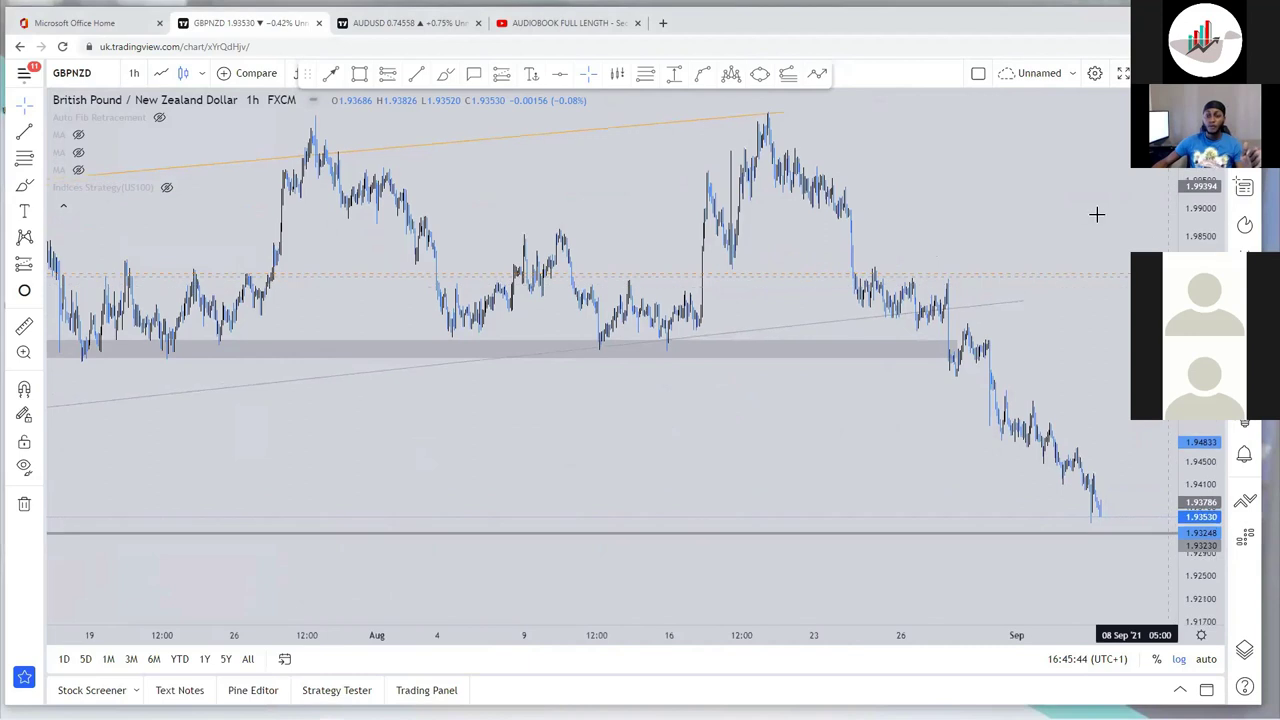
{"action": "scroll", "coordinate": [1090, 205], "scroll_direction": "up", "scroll_amount": 2}
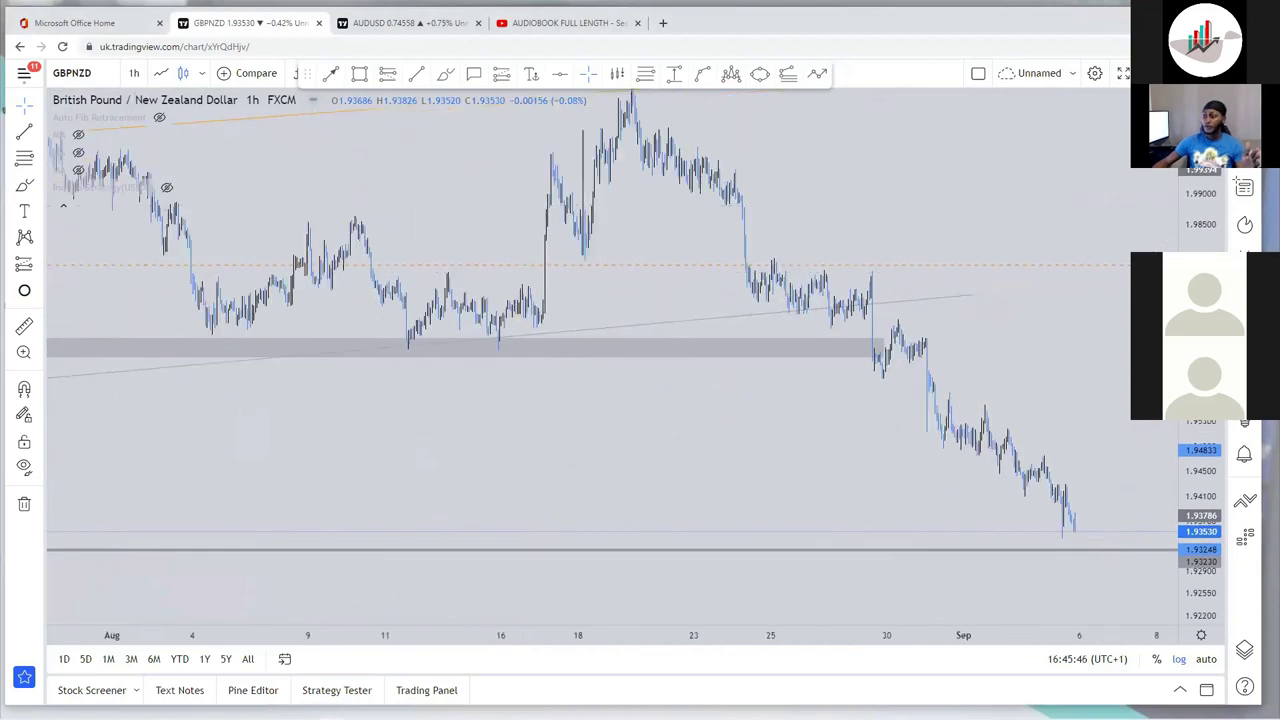
{"action": "scroll", "coordinate": [1090, 210], "scroll_direction": "up", "scroll_amount": 2}
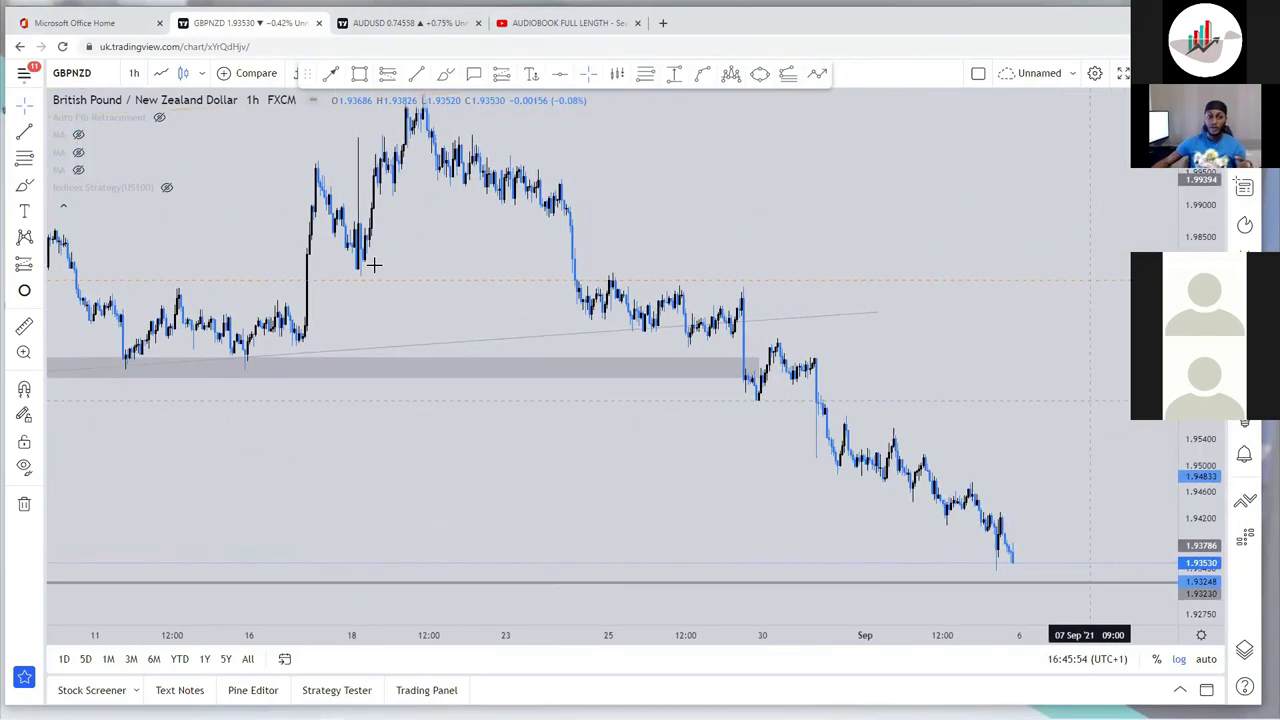
{"action": "left_click", "coordinate": [445, 75]}
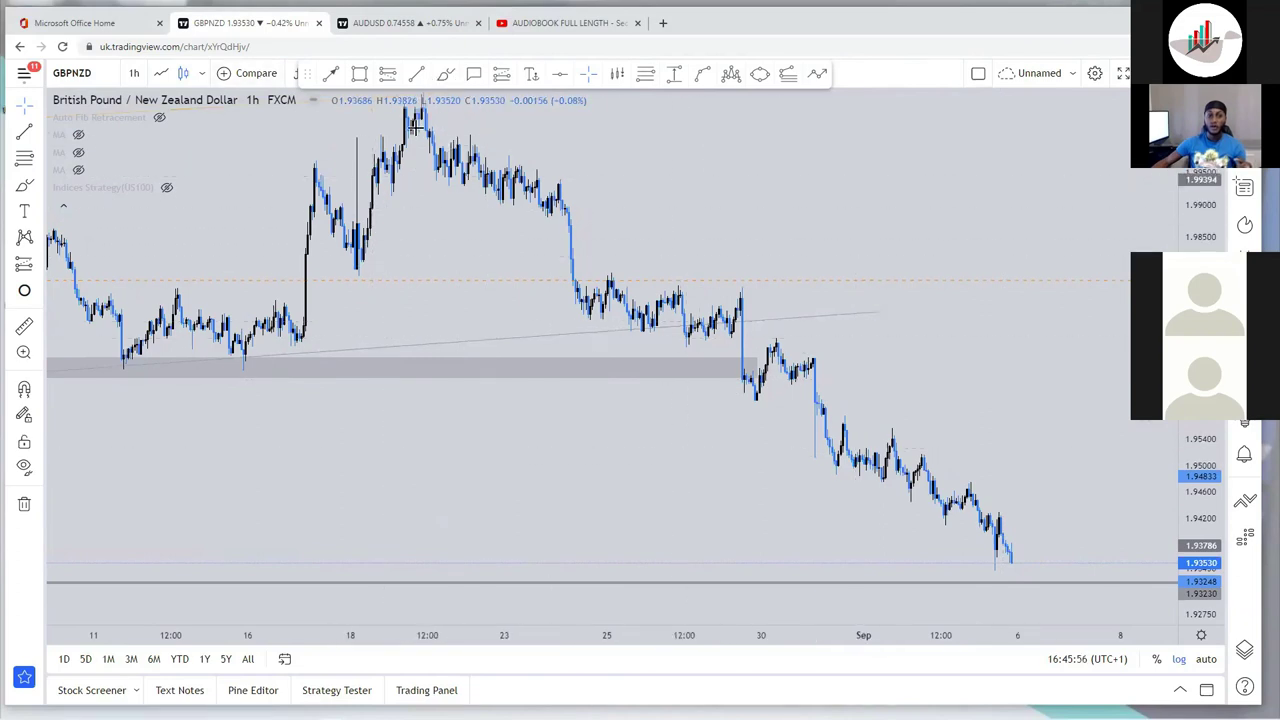
{"action": "left_click", "coordinate": [415, 113]}
{"action": "left_click", "coordinate": [1013, 565]}
{"action": "left_click", "coordinate": [680, 275]}
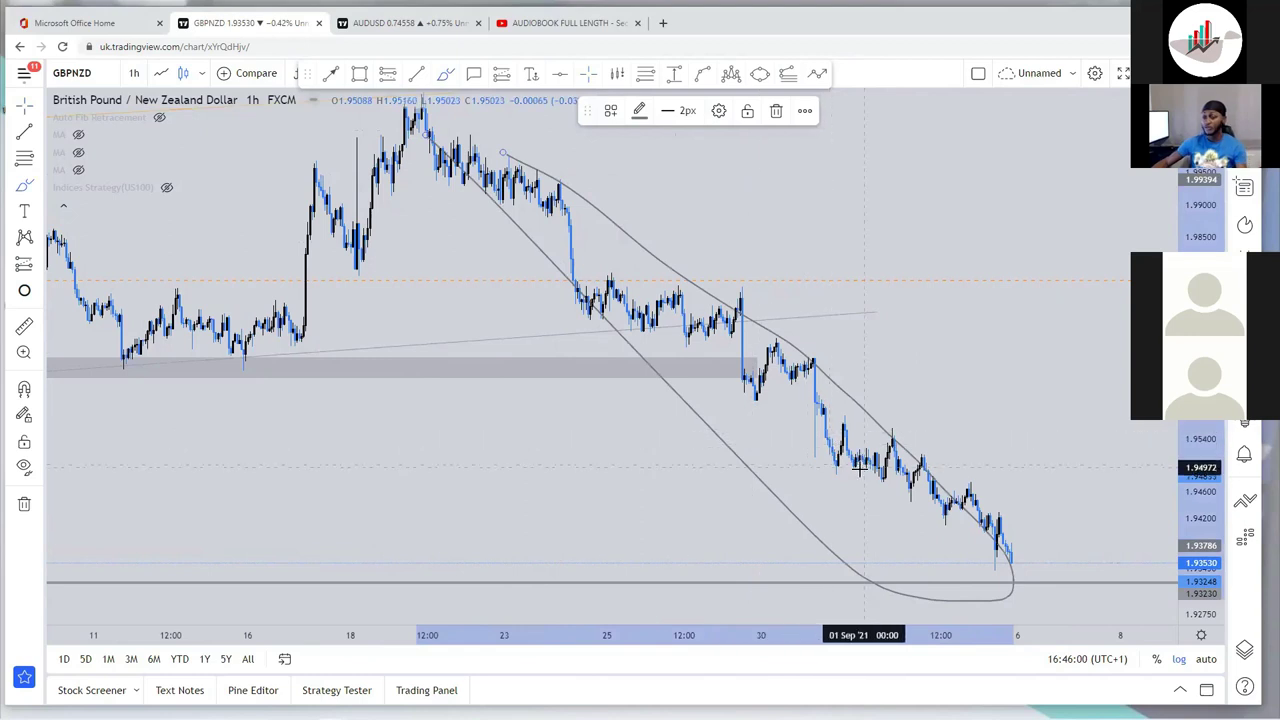
{"action": "left_click", "coordinate": [775, 111]}
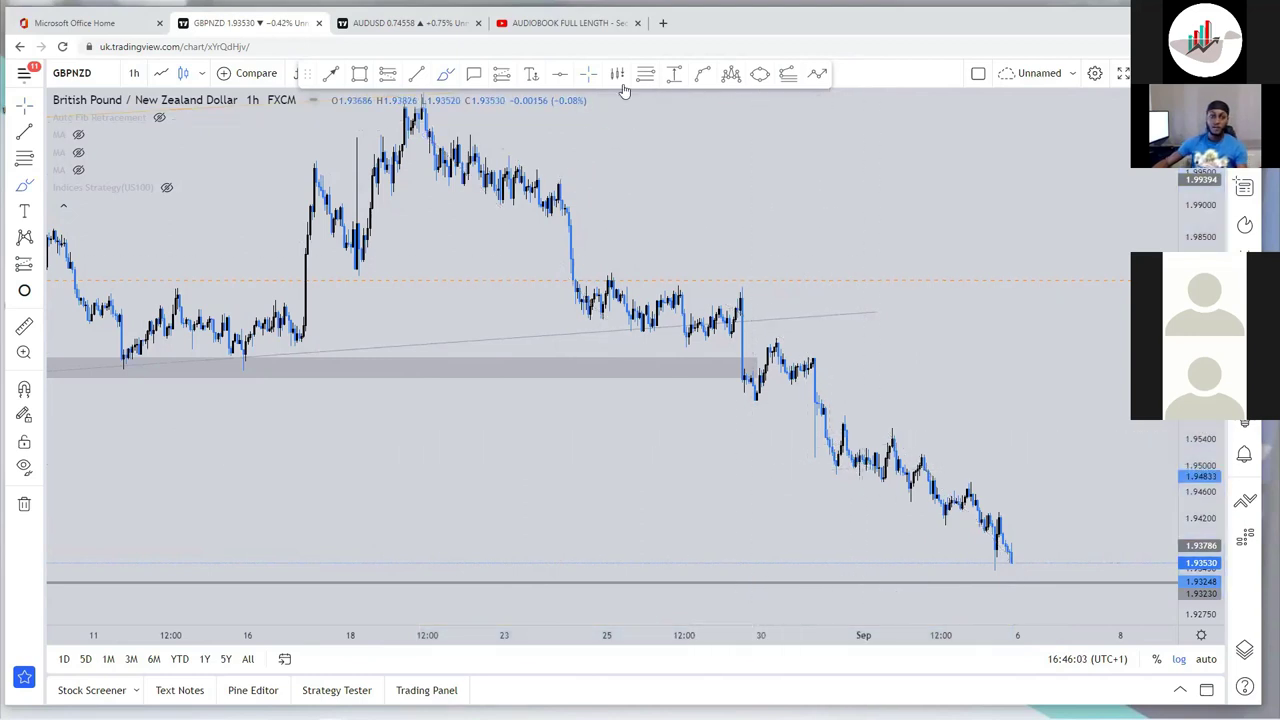
Step: Draw a trend line from the August high down to the latest lows
{"action": "left_click_drag", "start_coordinate": [734, 214], "coordinate": [641, 226]}
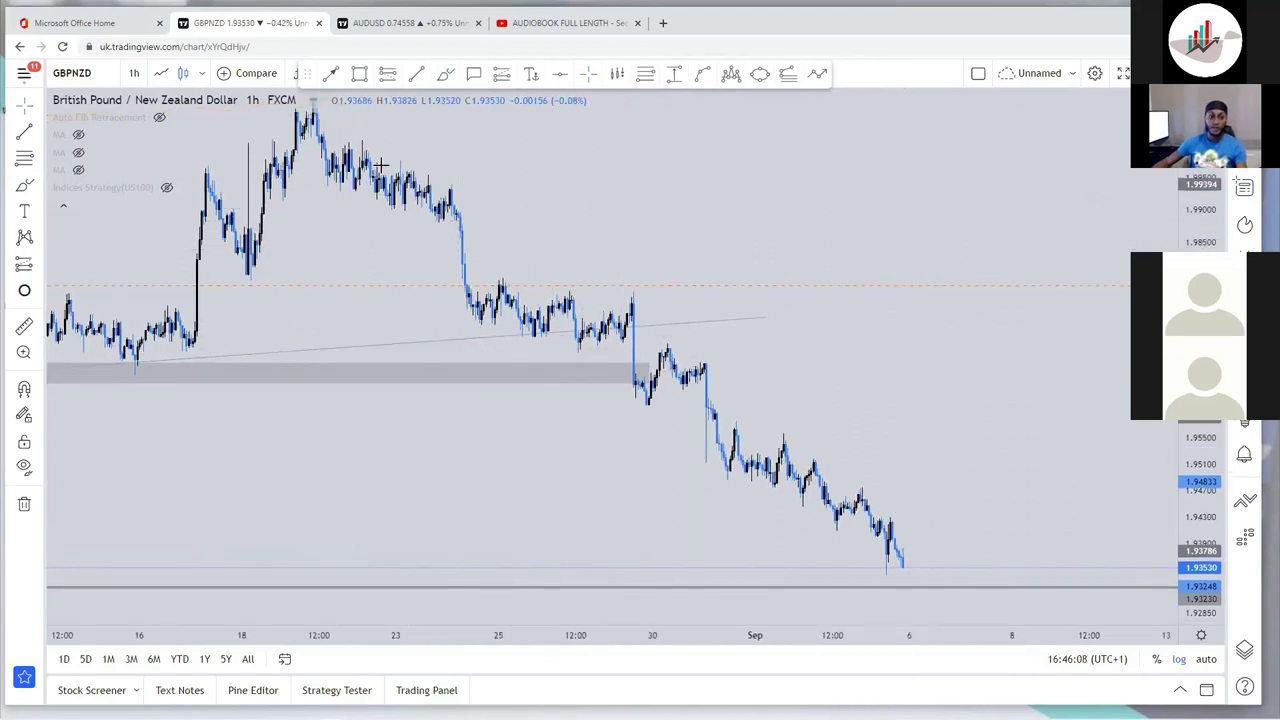
{"action": "key", "text": "alt+t"}
{"action": "left_click", "coordinate": [285, 165]}
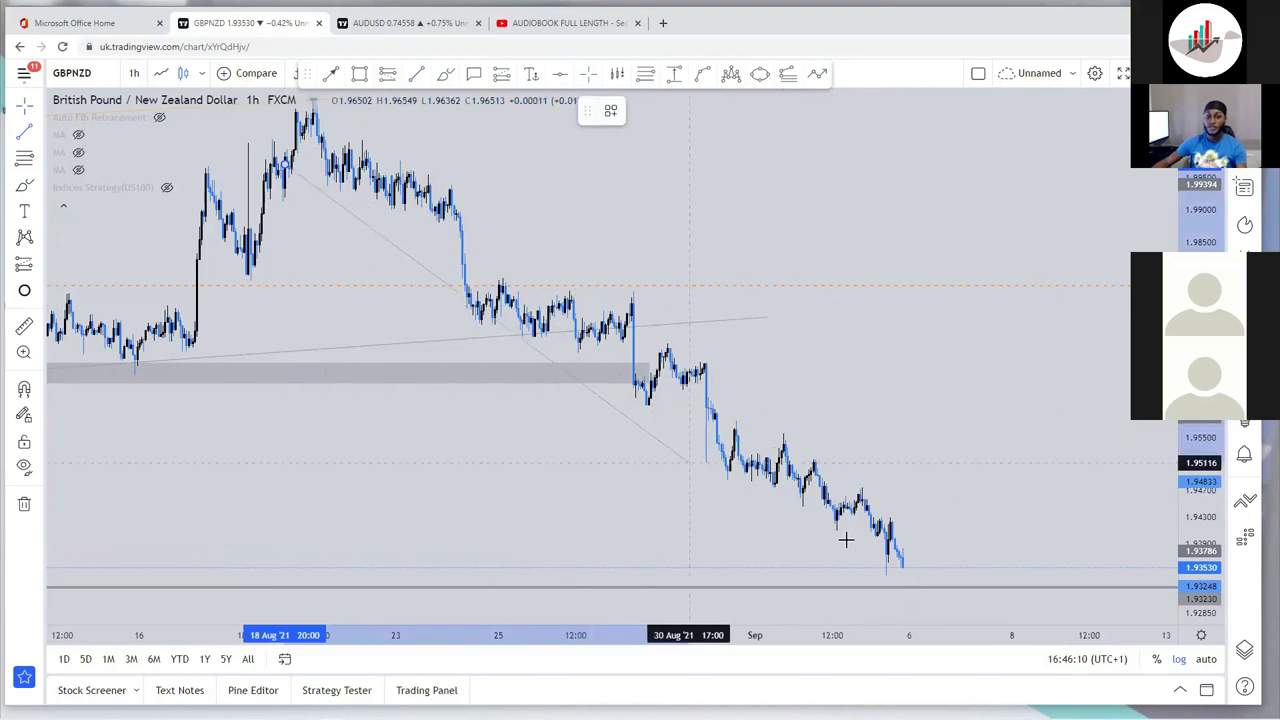
{"action": "left_click", "coordinate": [908, 571]}
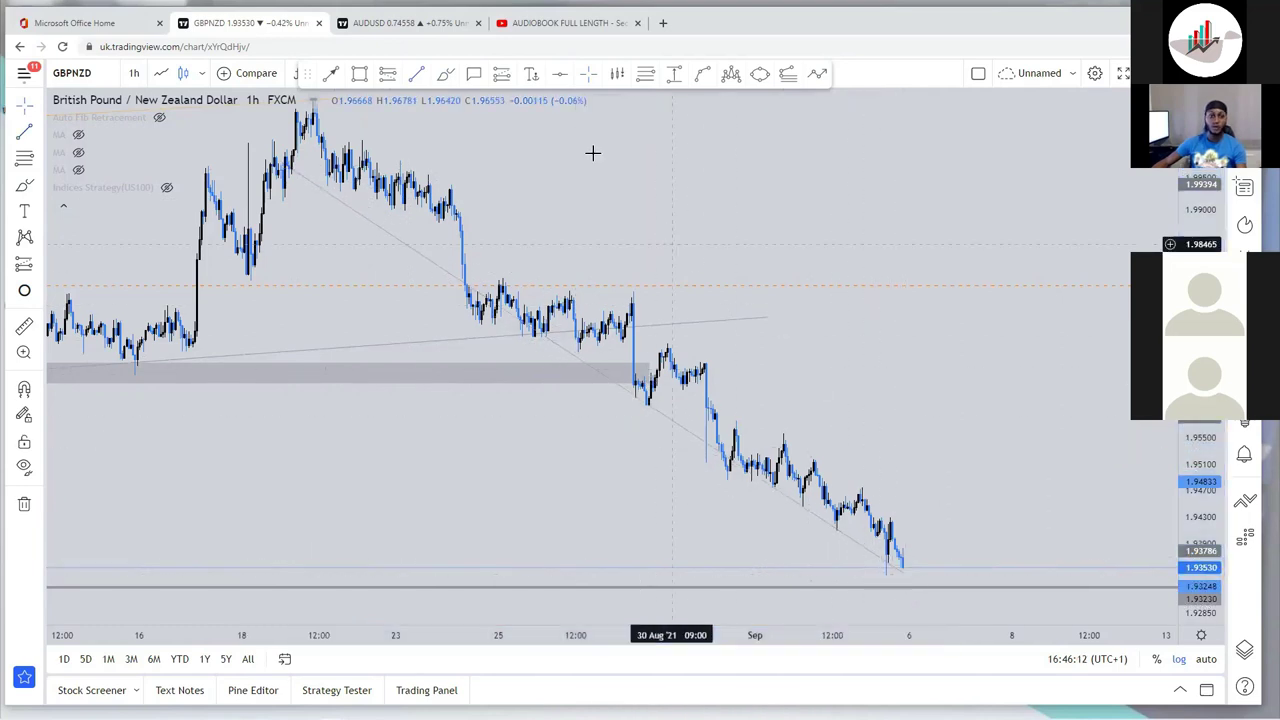
Step: Draw a second line from the August top, then delete both trend lines
{"action": "left_click", "coordinate": [345, 114]}
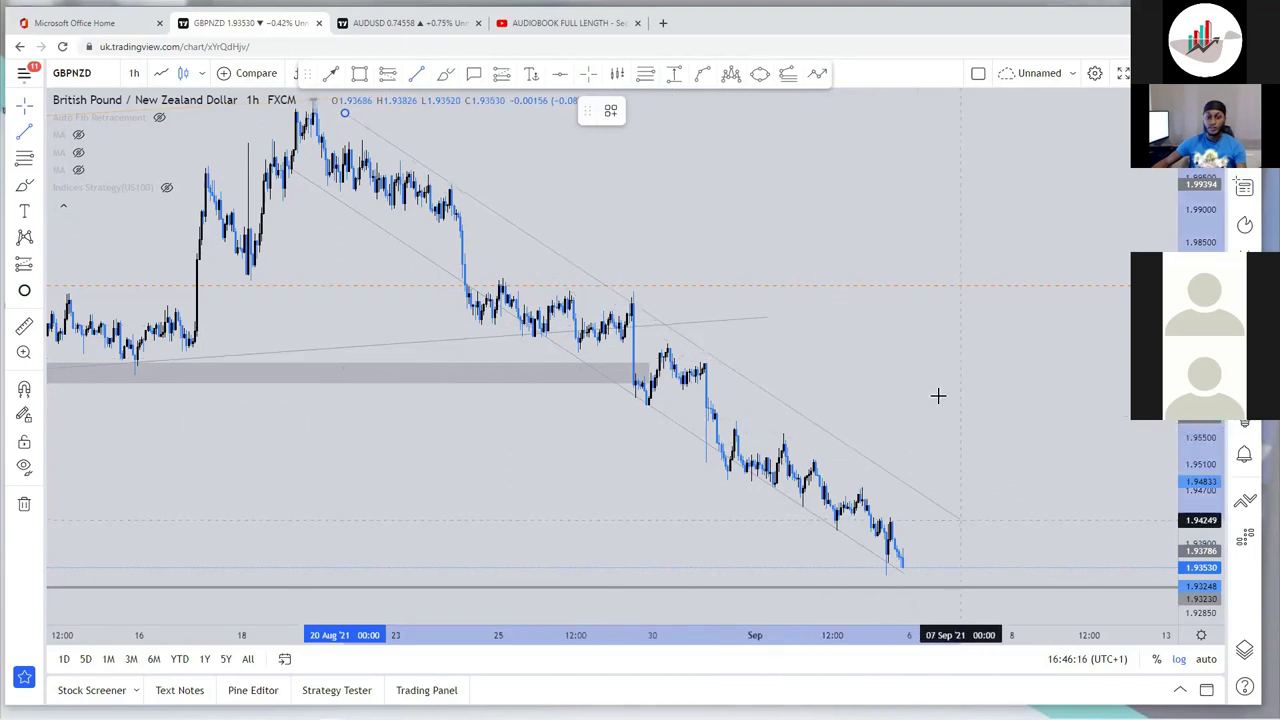
{"action": "left_click", "coordinate": [960, 520]}
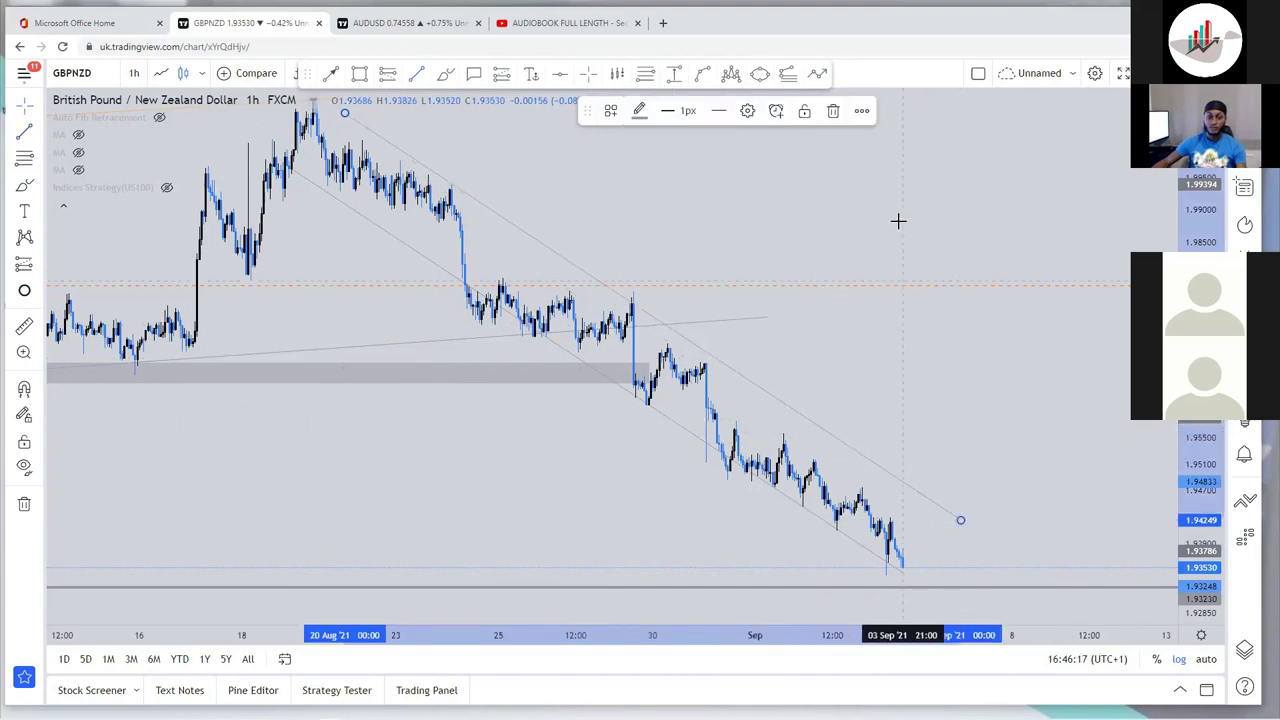
{"action": "left_click", "coordinate": [833, 112]}
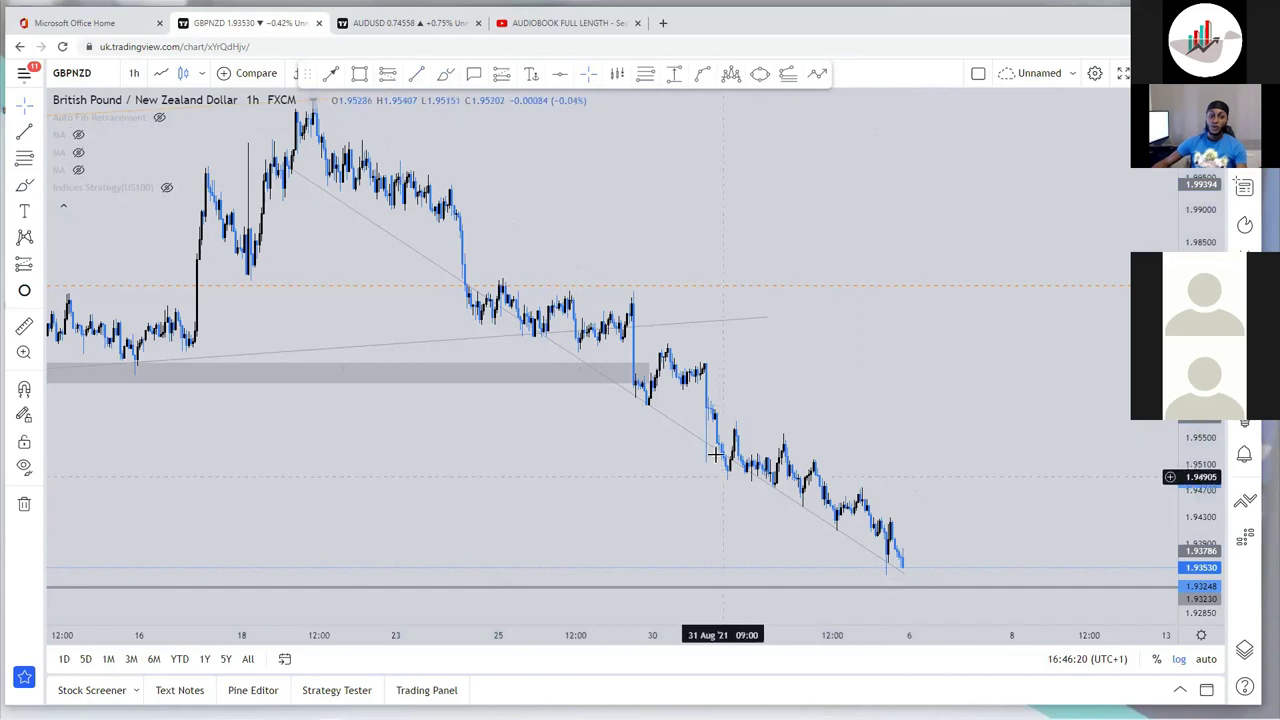
{"action": "left_click", "coordinate": [711, 447]}
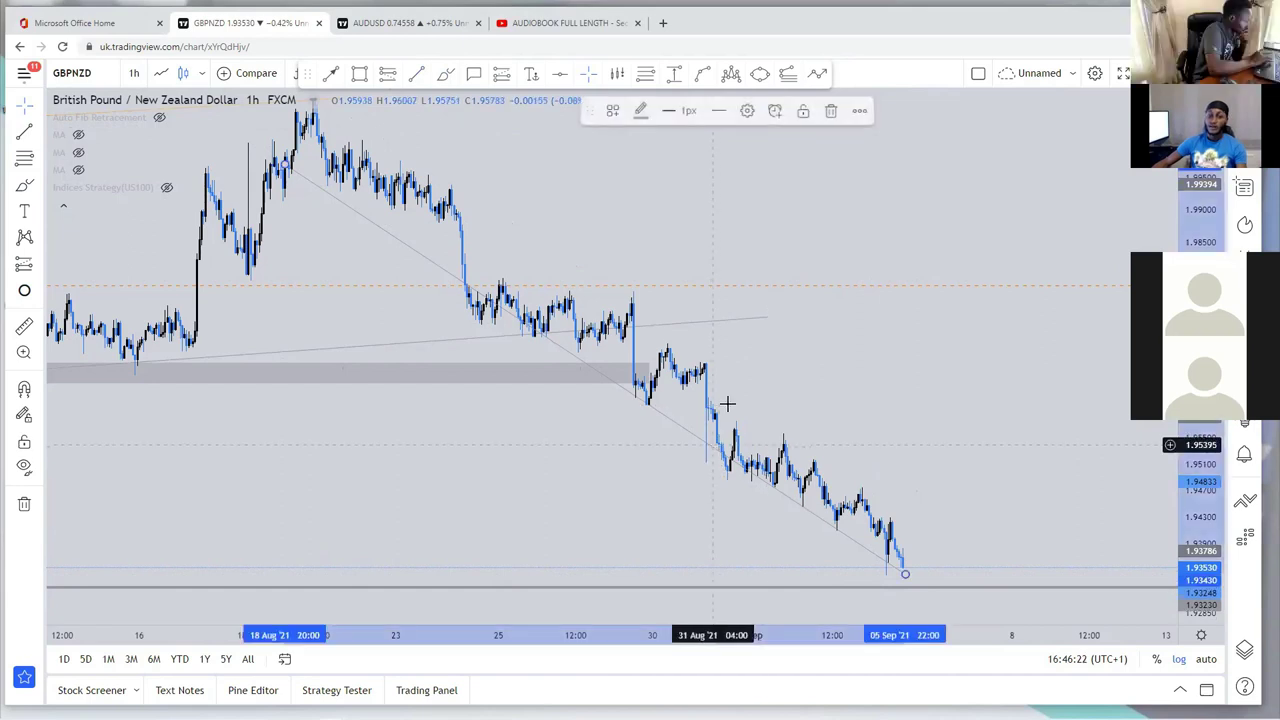
{"action": "left_click", "coordinate": [833, 112]}
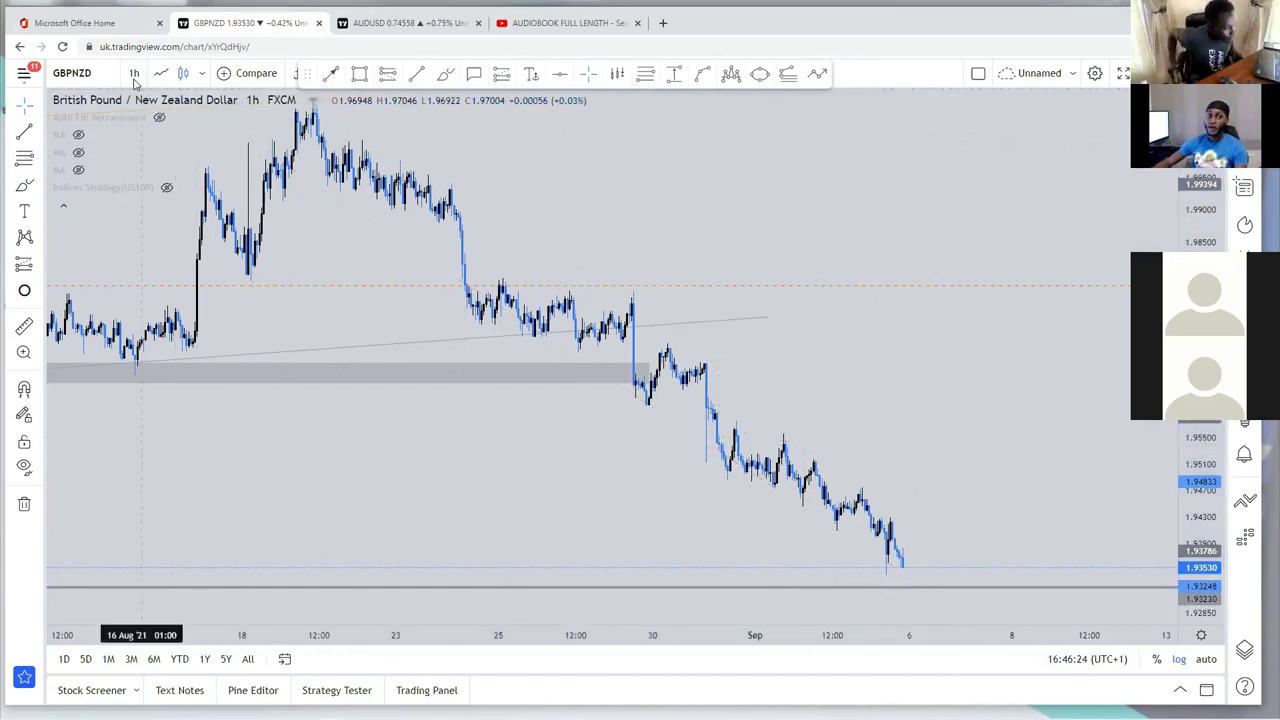
{"action": "left_click", "coordinate": [134, 76]}
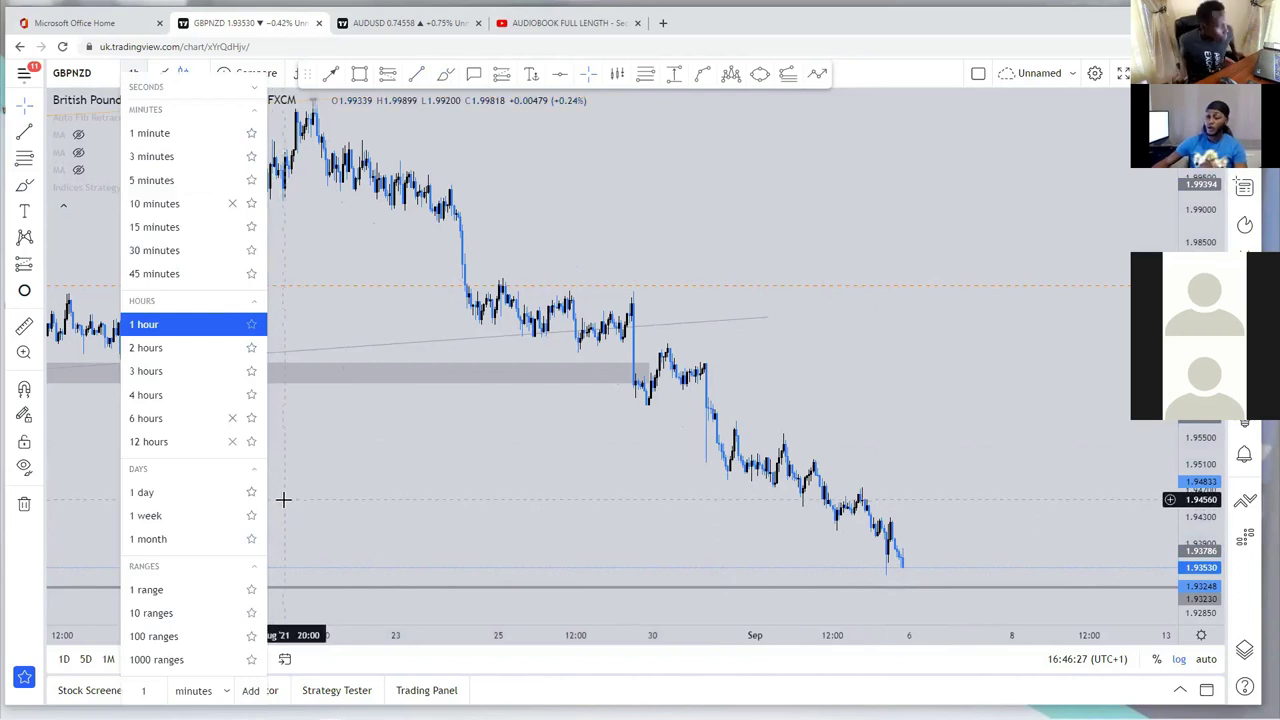
Step: Switch to the 1-week chart and select the long rising trendline
{"action": "left_click", "coordinate": [218, 524]}
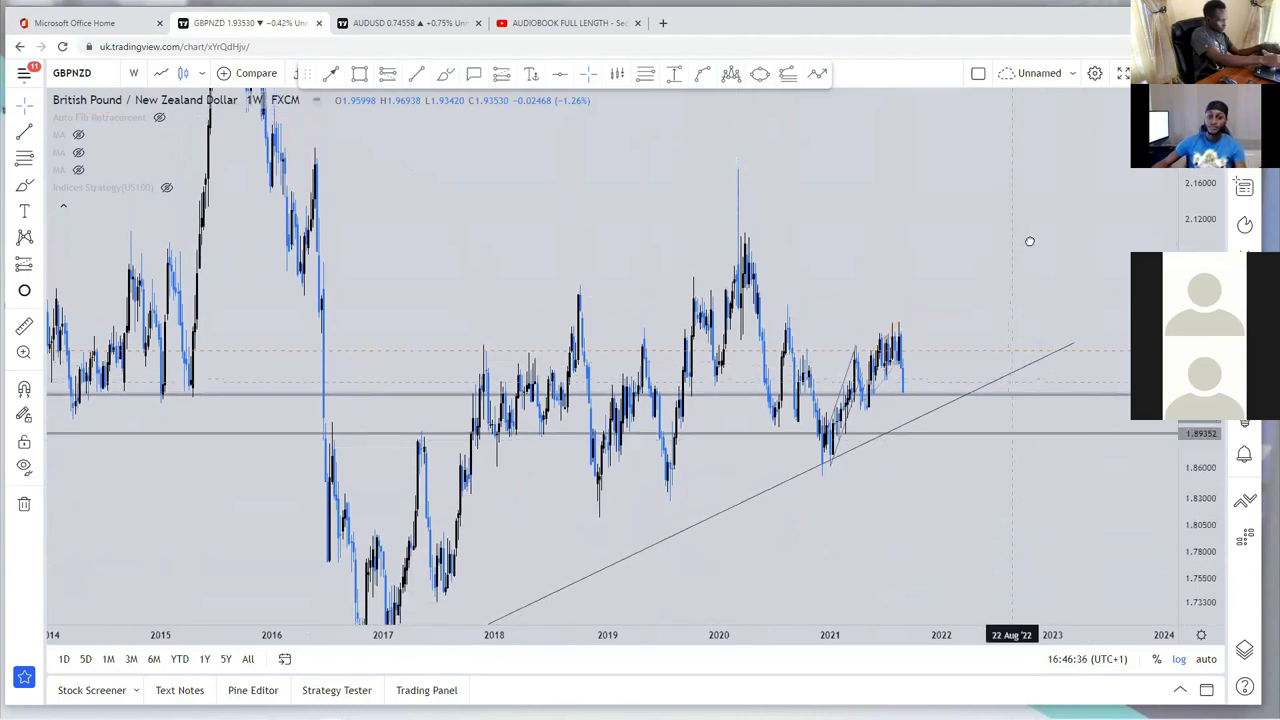
{"action": "left_click_drag", "start_coordinate": [985, 270], "coordinate": [1040, 315]}
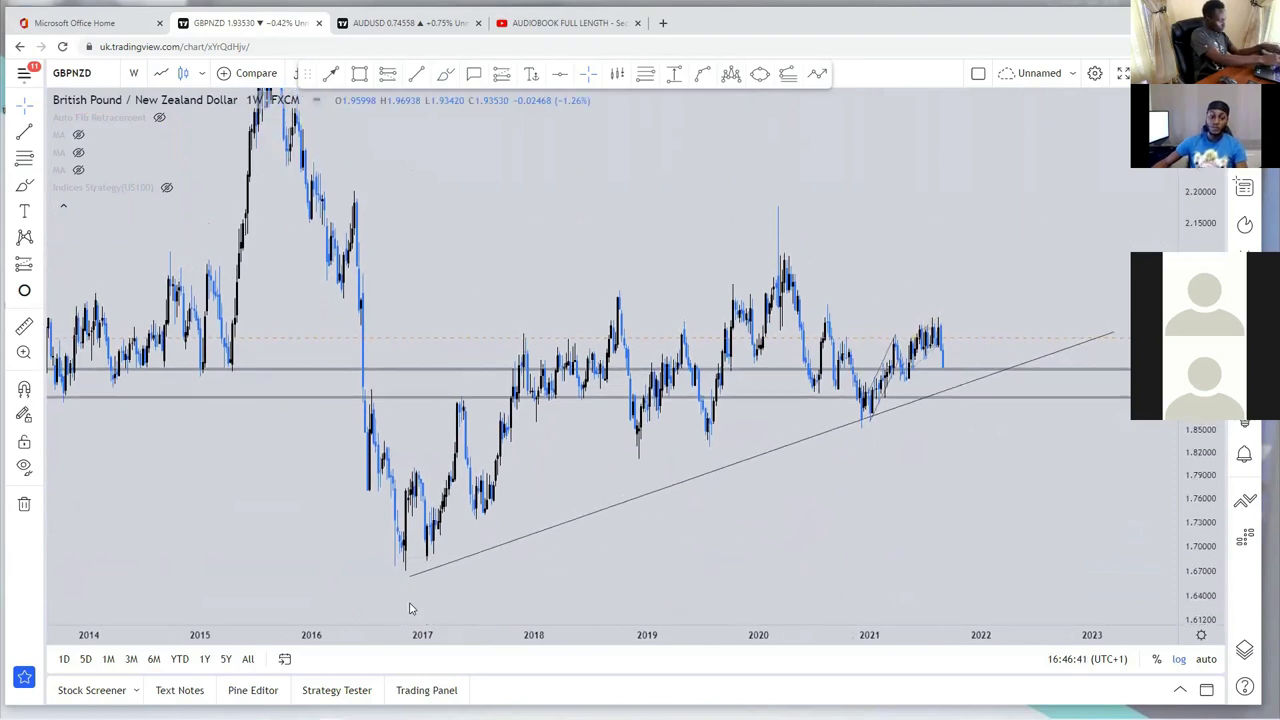
{"action": "left_click", "coordinate": [408, 595]}
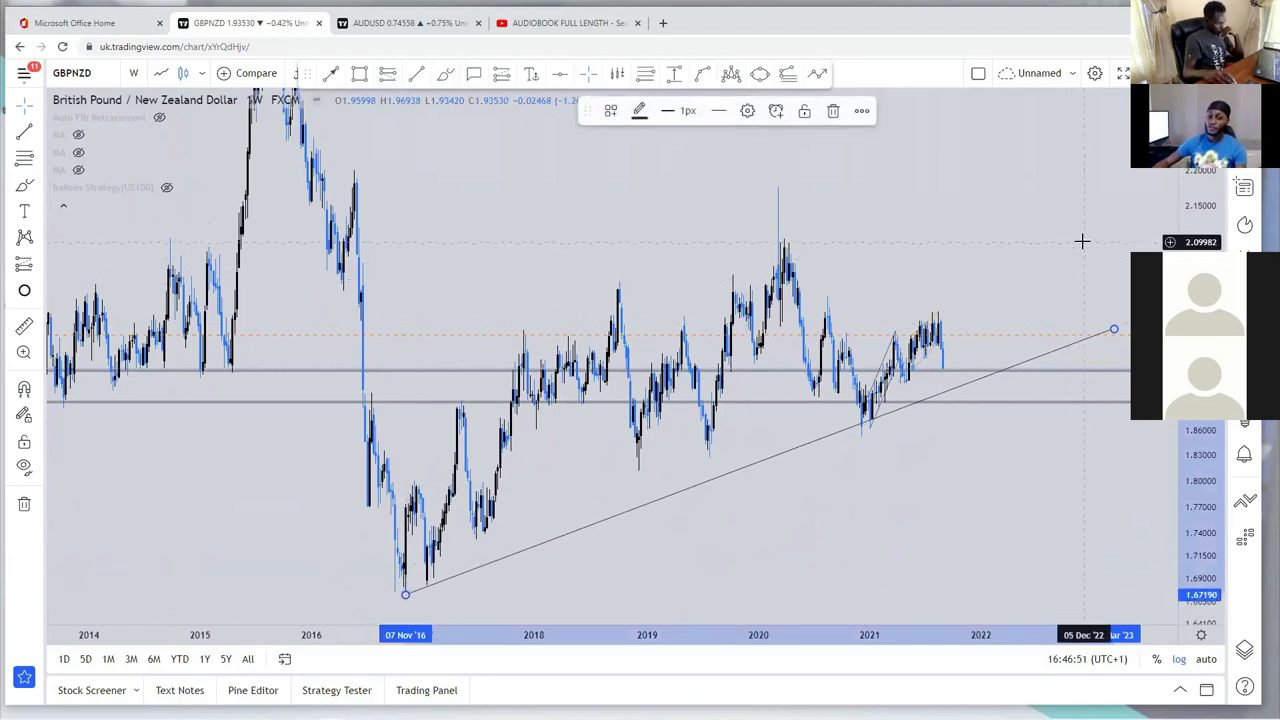
Step: Zoom the weekly view, then put the chart on the 1-day timeframe
{"action": "scroll", "coordinate": [1110, 215], "scroll_direction": "down", "scroll_amount": 3}
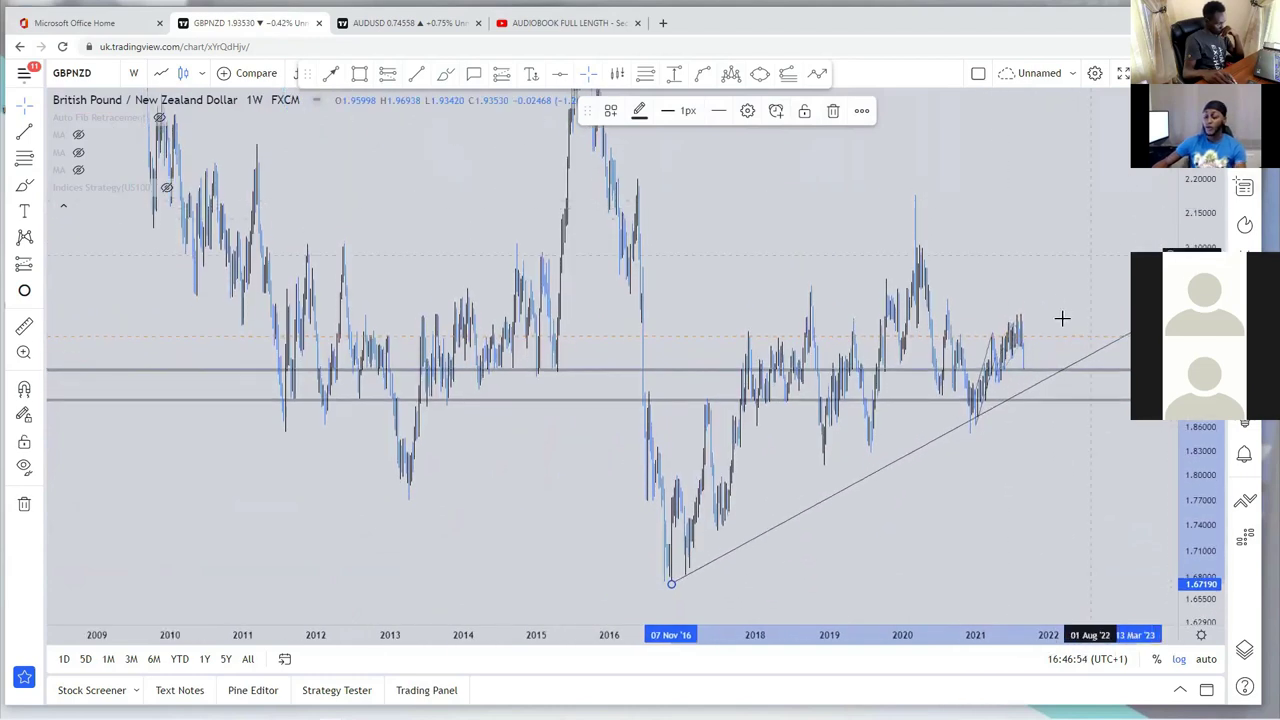
{"action": "scroll", "coordinate": [1060, 328], "scroll_direction": "up", "scroll_amount": 2}
{"action": "scroll", "coordinate": [1060, 328], "scroll_direction": "up", "scroll_amount": 1}
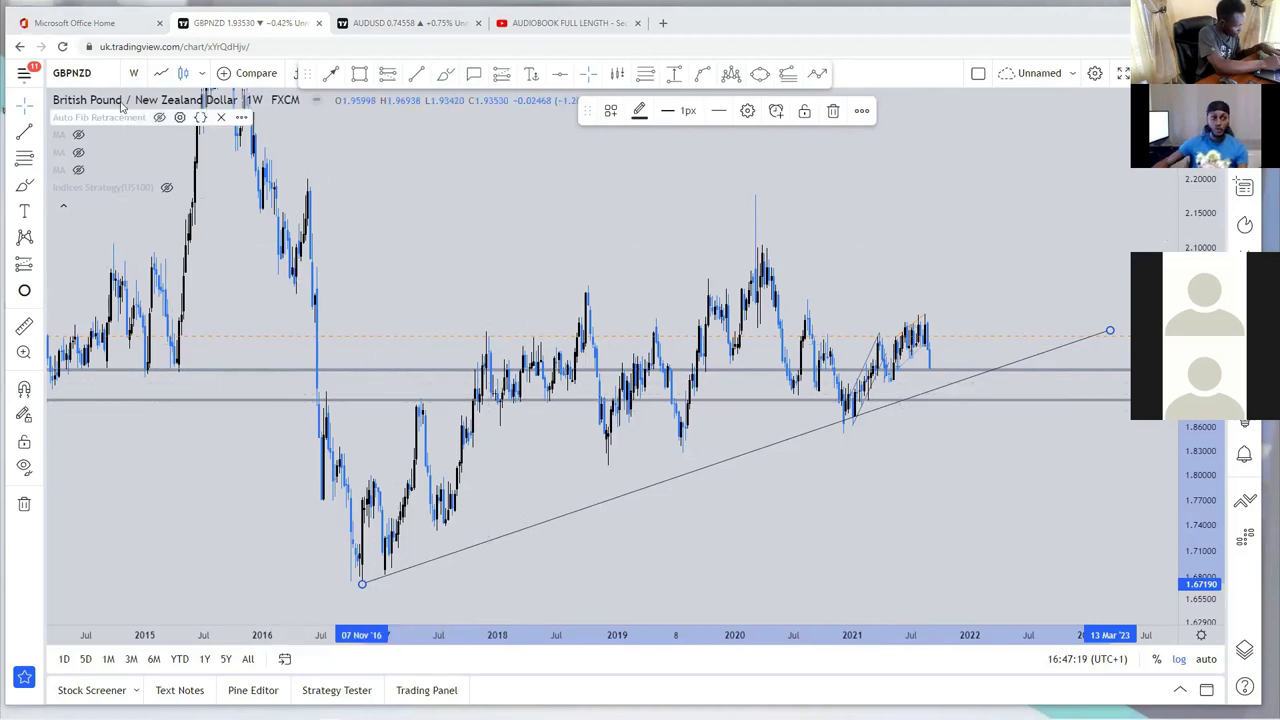
{"action": "left_click", "coordinate": [133, 73]}
{"action": "left_click", "coordinate": [168, 492]}
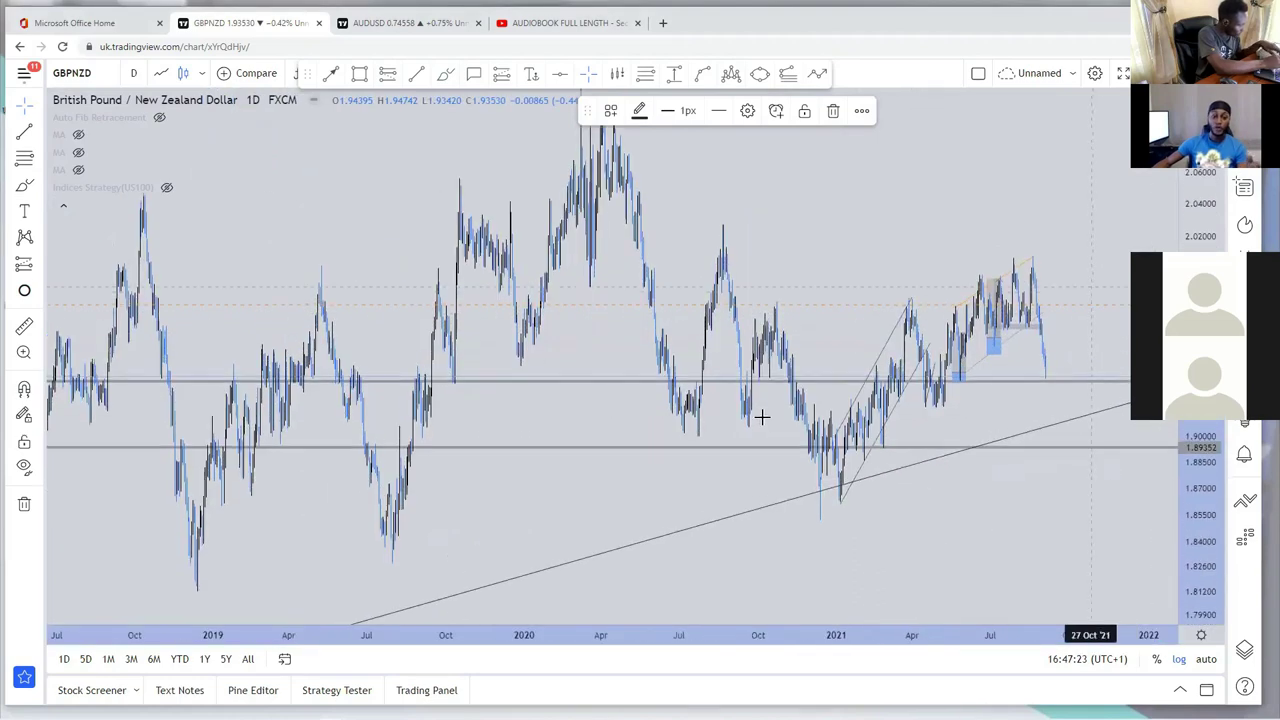
Step: Color the long rising trendline red and set its thickness to 3px
{"action": "scroll", "coordinate": [774, 445], "scroll_direction": "up", "scroll_amount": 4}
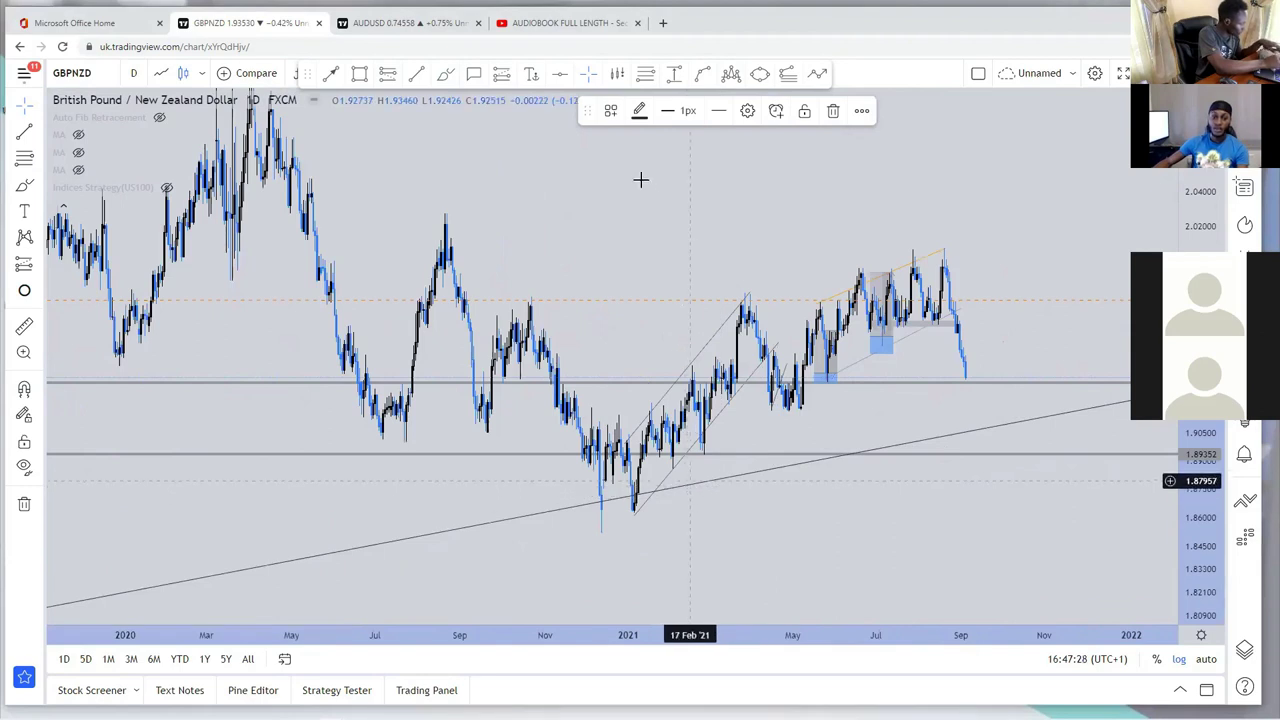
{"action": "left_click", "coordinate": [639, 111]}
{"action": "left_click", "coordinate": [640, 160]}
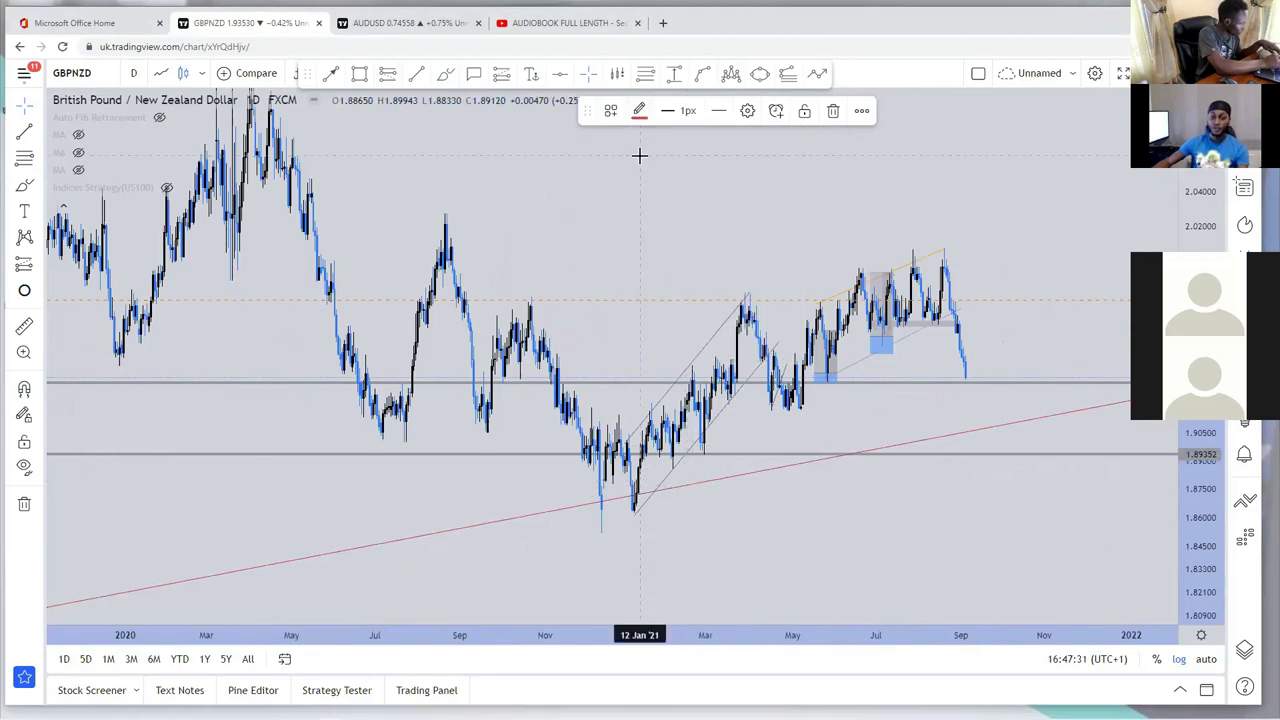
{"action": "left_click", "coordinate": [669, 110]}
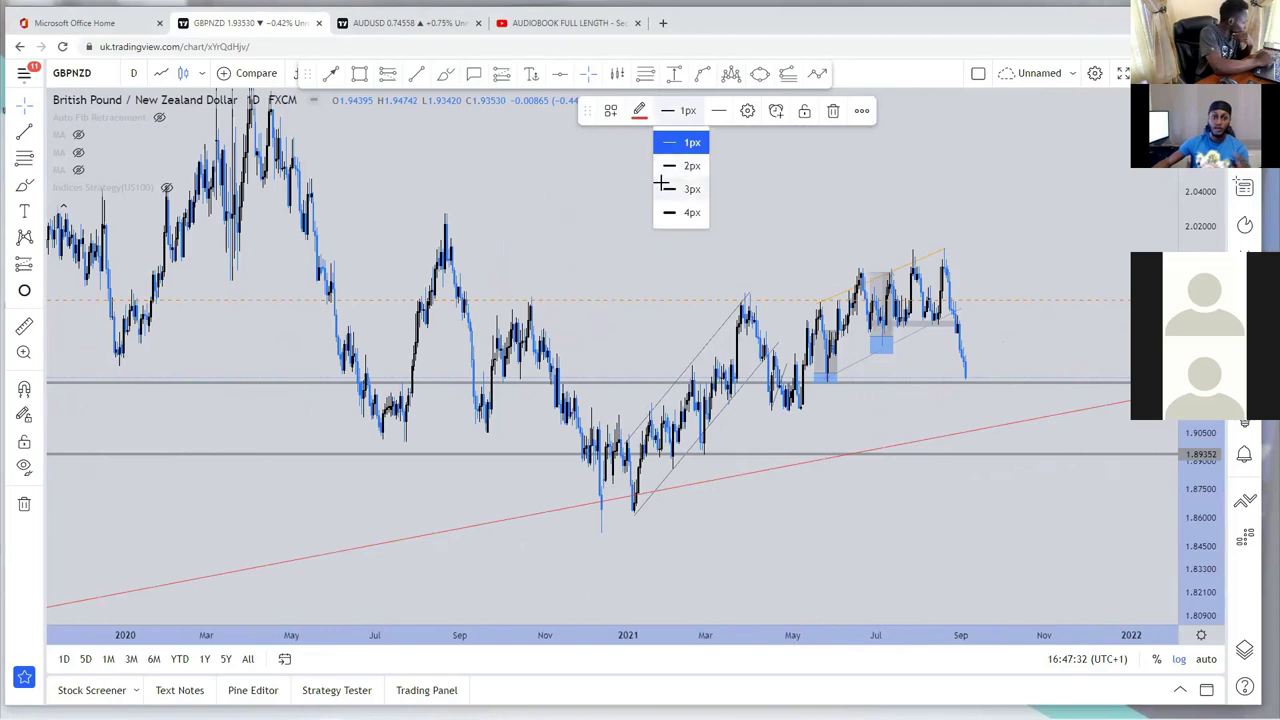
{"action": "left_click", "coordinate": [669, 189]}
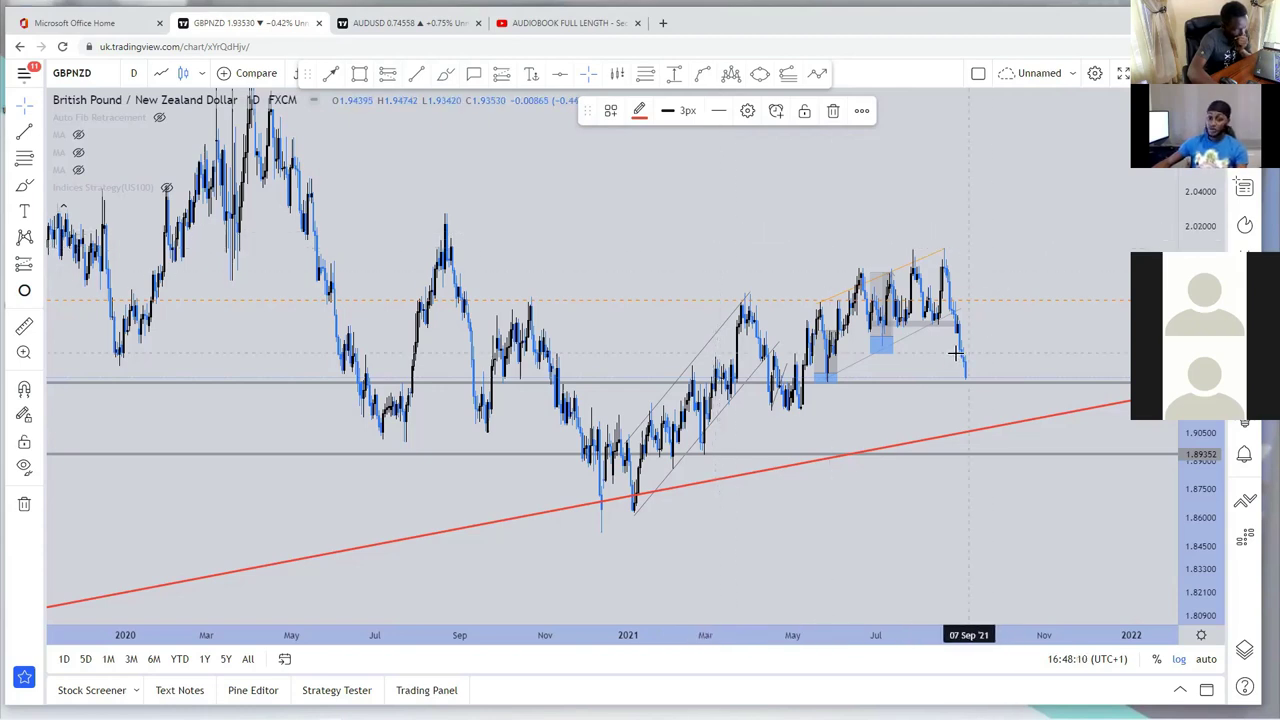
{"action": "scroll", "coordinate": [926, 343], "scroll_direction": "up", "scroll_amount": 3}
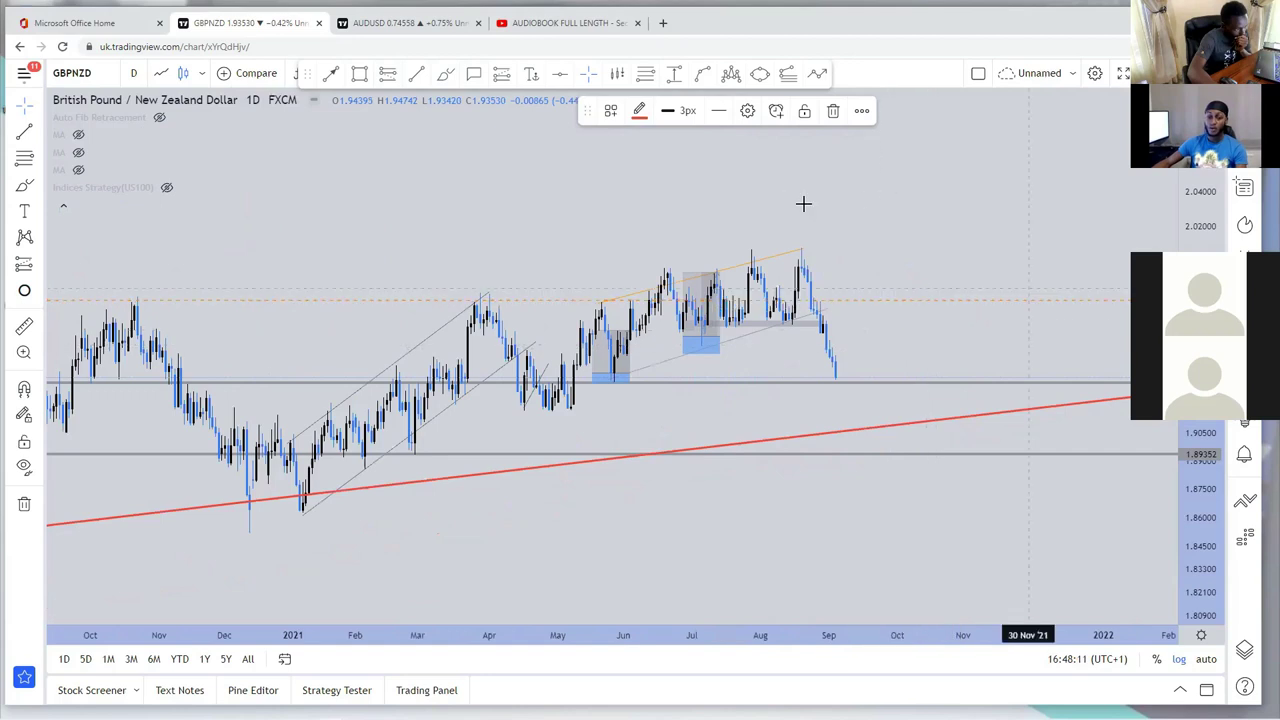
{"action": "scroll", "coordinate": [671, 200], "scroll_direction": "up", "scroll_amount": 5}
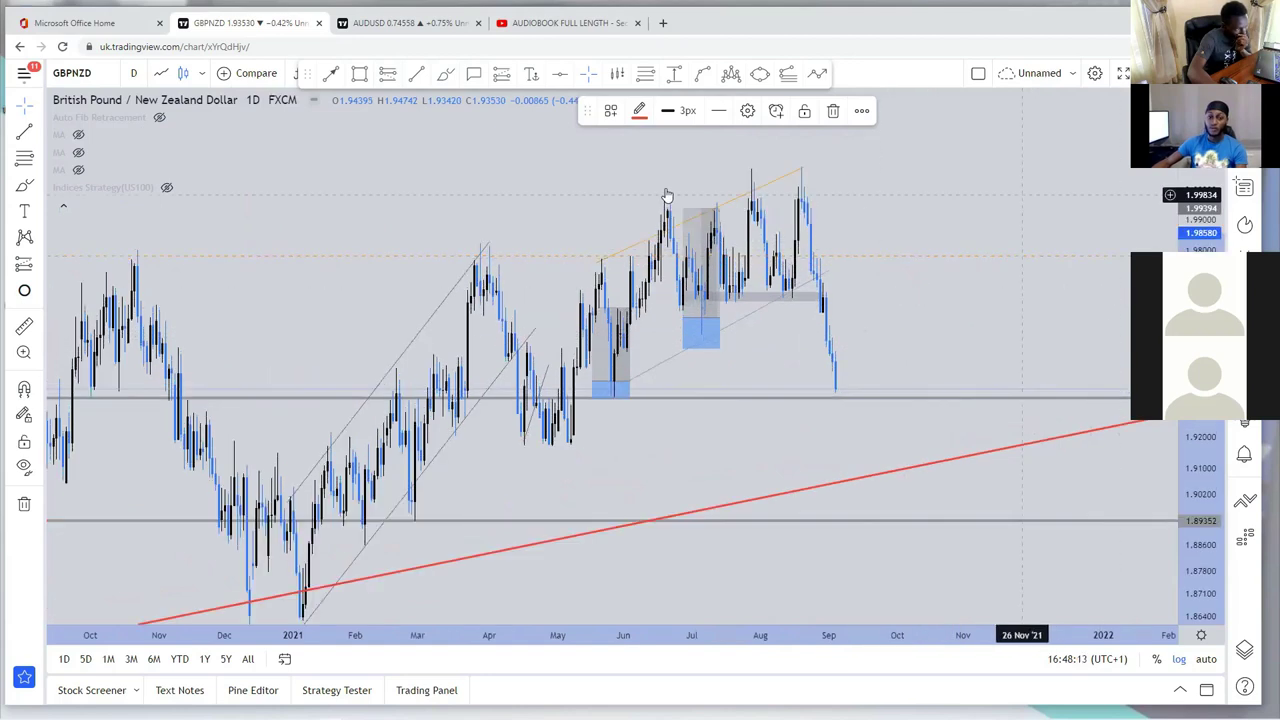
{"action": "scroll", "coordinate": [717, 353], "scroll_direction": "up", "scroll_amount": 2}
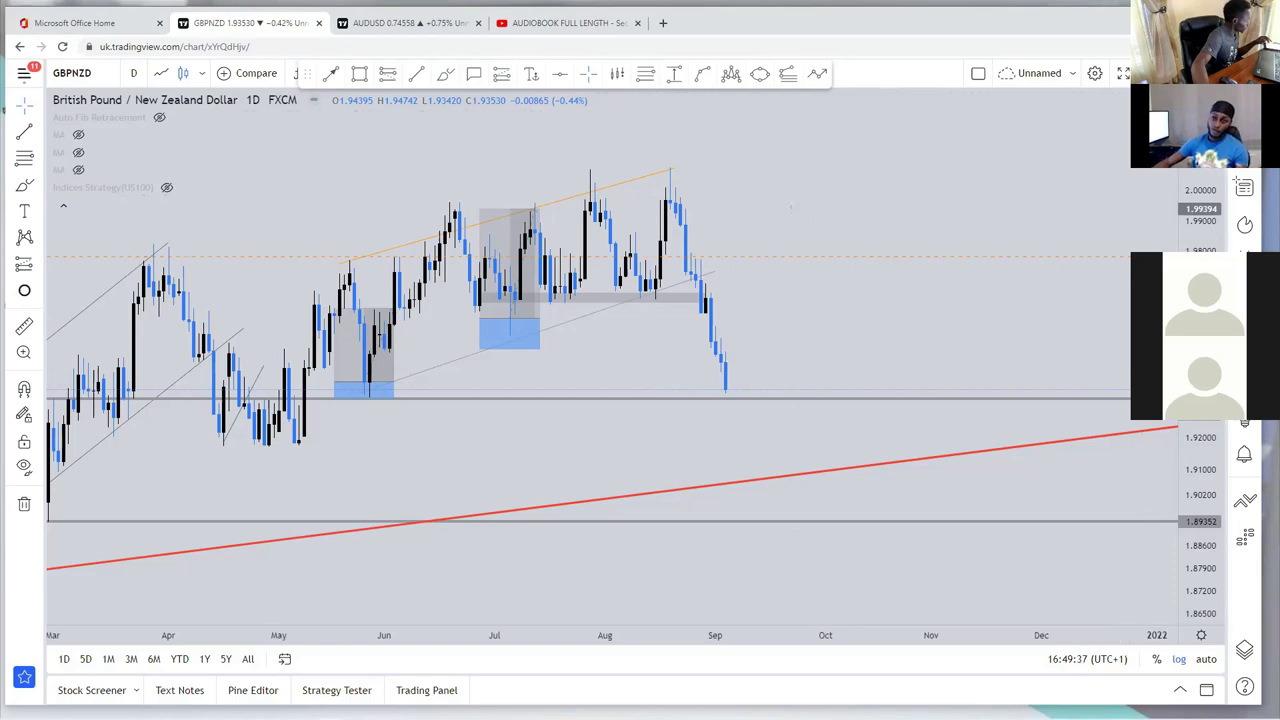
Step: Maximize the browser window and view the chart at 4 hours, then 6 hours
{"action": "key", "text": "super+Up"}
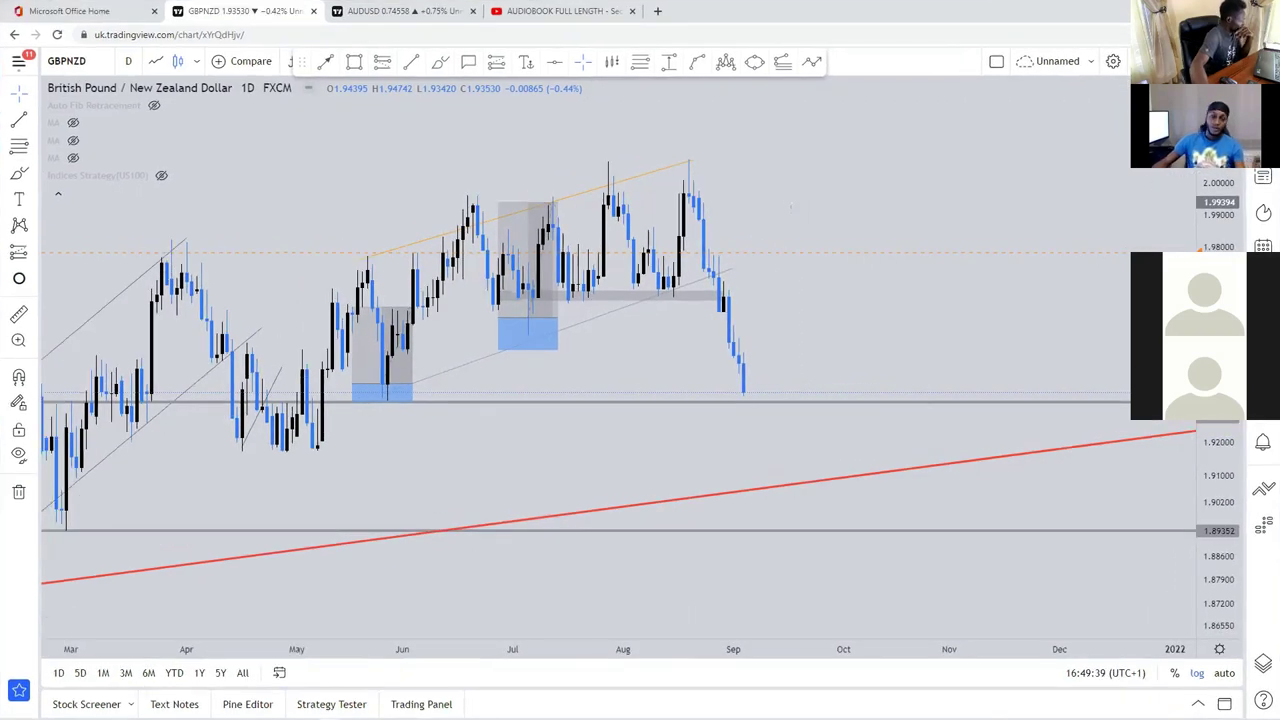
{"action": "left_click", "coordinate": [128, 61]}
{"action": "left_click", "coordinate": [160, 412]}
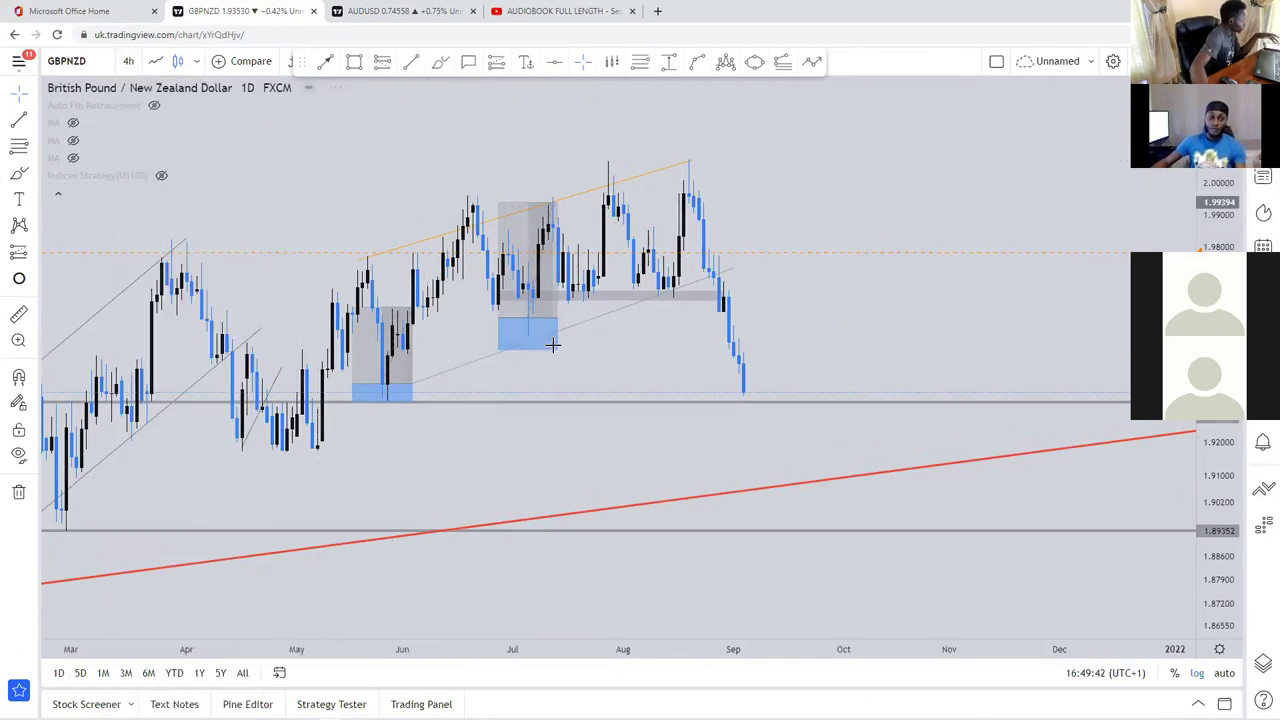
{"action": "left_click", "coordinate": [128, 61]}
{"action": "left_click", "coordinate": [160, 421]}
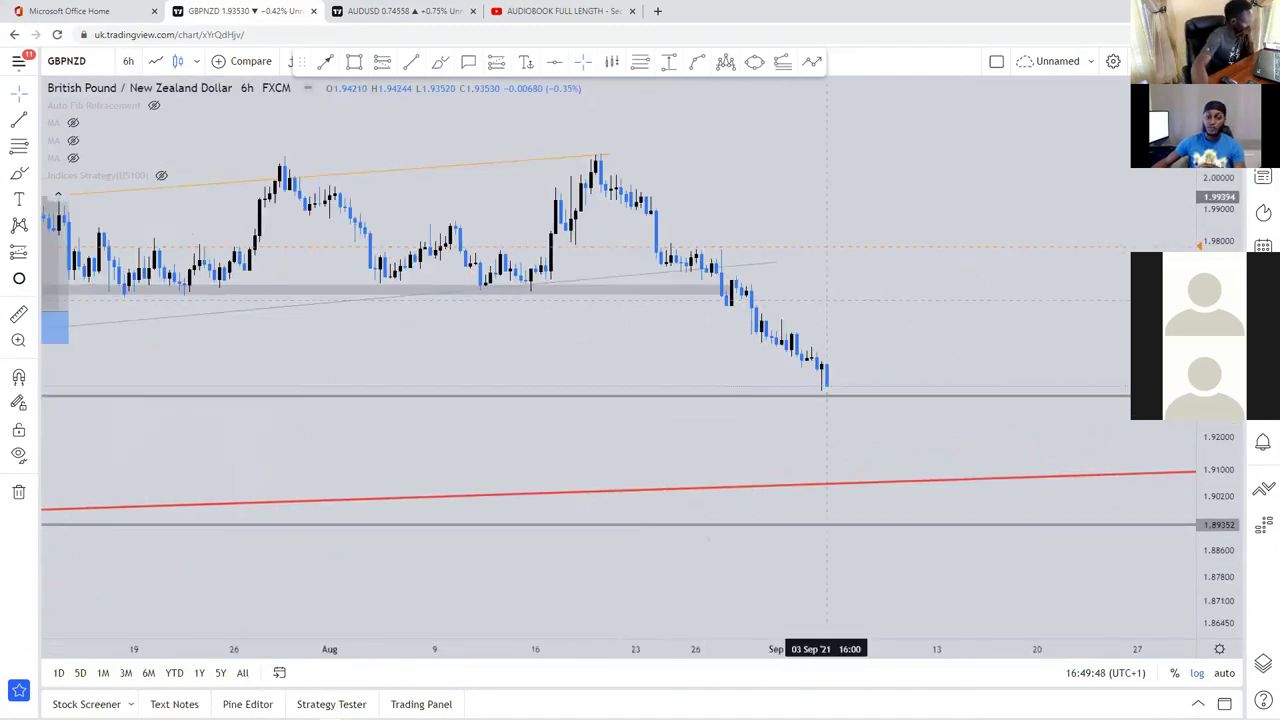
Step: Return the chart to the 1-day timeframe
{"action": "scroll", "coordinate": [826, 385], "scroll_direction": "left", "scroll_amount": 10}
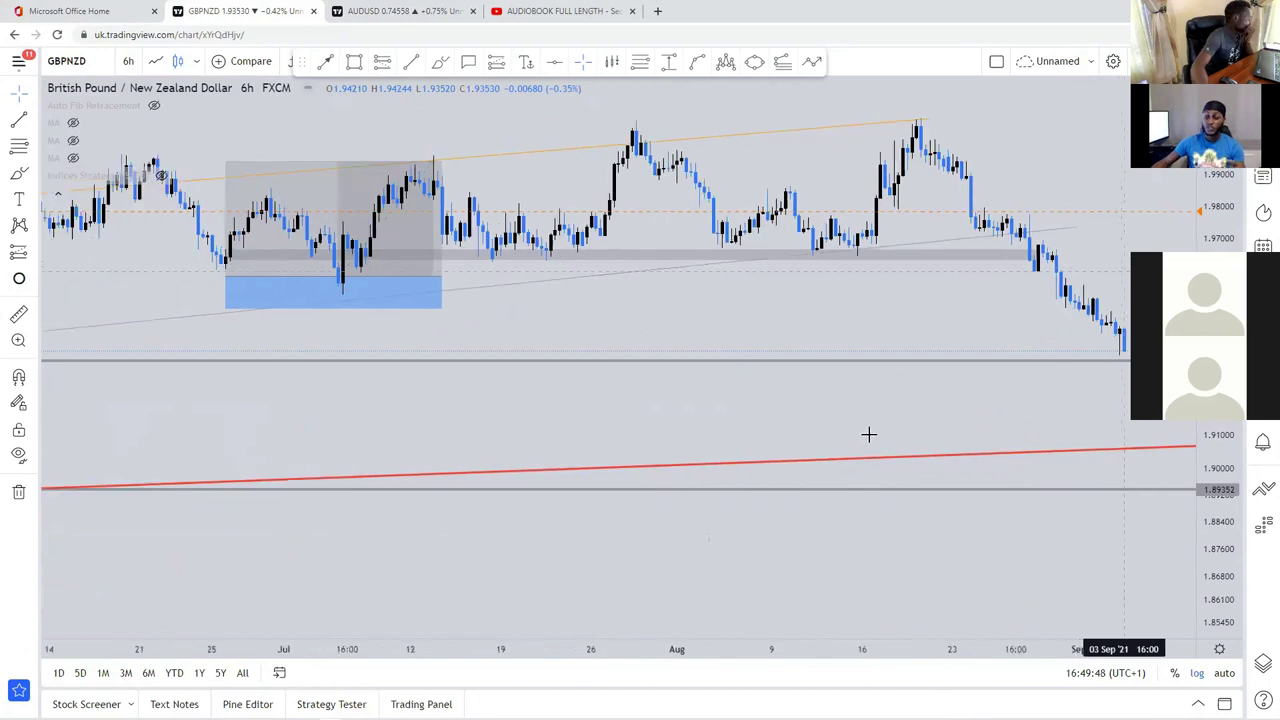
{"action": "scroll", "coordinate": [836, 425], "scroll_direction": "down", "scroll_amount": 3}
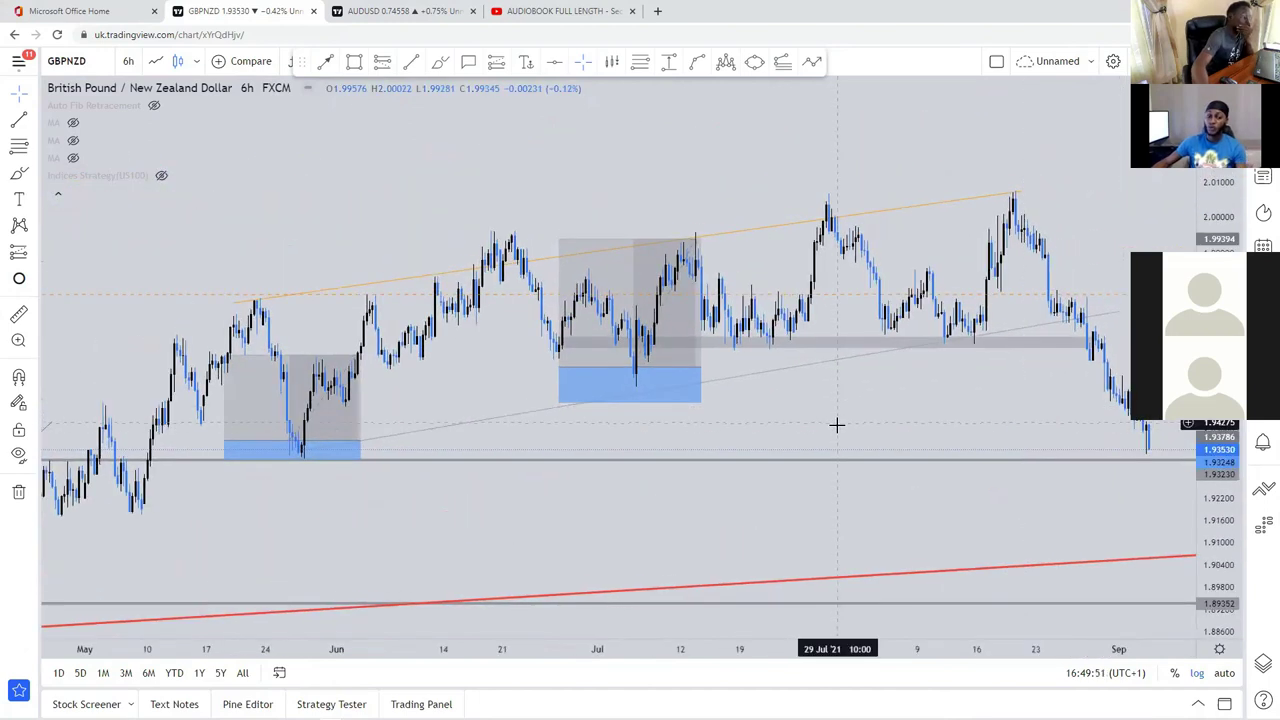
{"action": "mouse_move", "coordinate": [345, 440]}
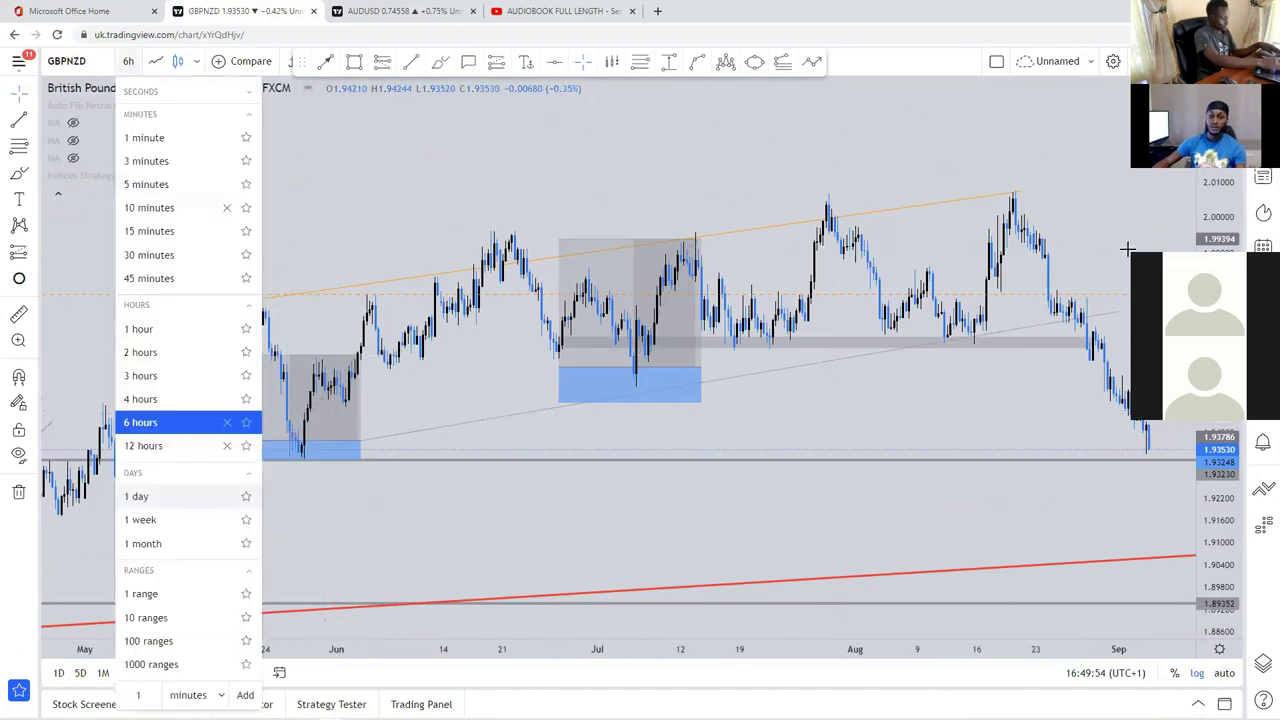
{"action": "key", "text": "Down"}
{"action": "key", "text": "Down"}
{"action": "key", "text": "Return"}
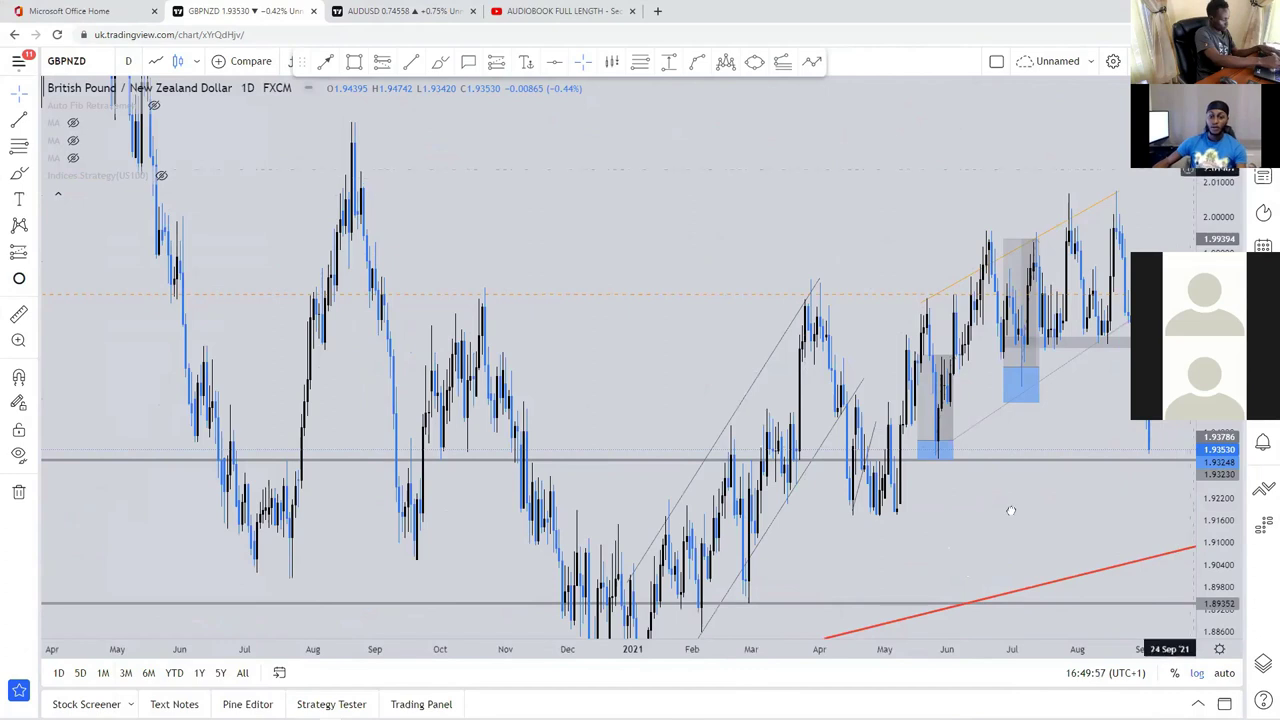
Step: Start a head-and-shoulders pattern at the October 2020 peak, then cancel it
{"action": "scroll", "coordinate": [537, 217], "scroll_direction": "up", "scroll_amount": 2}
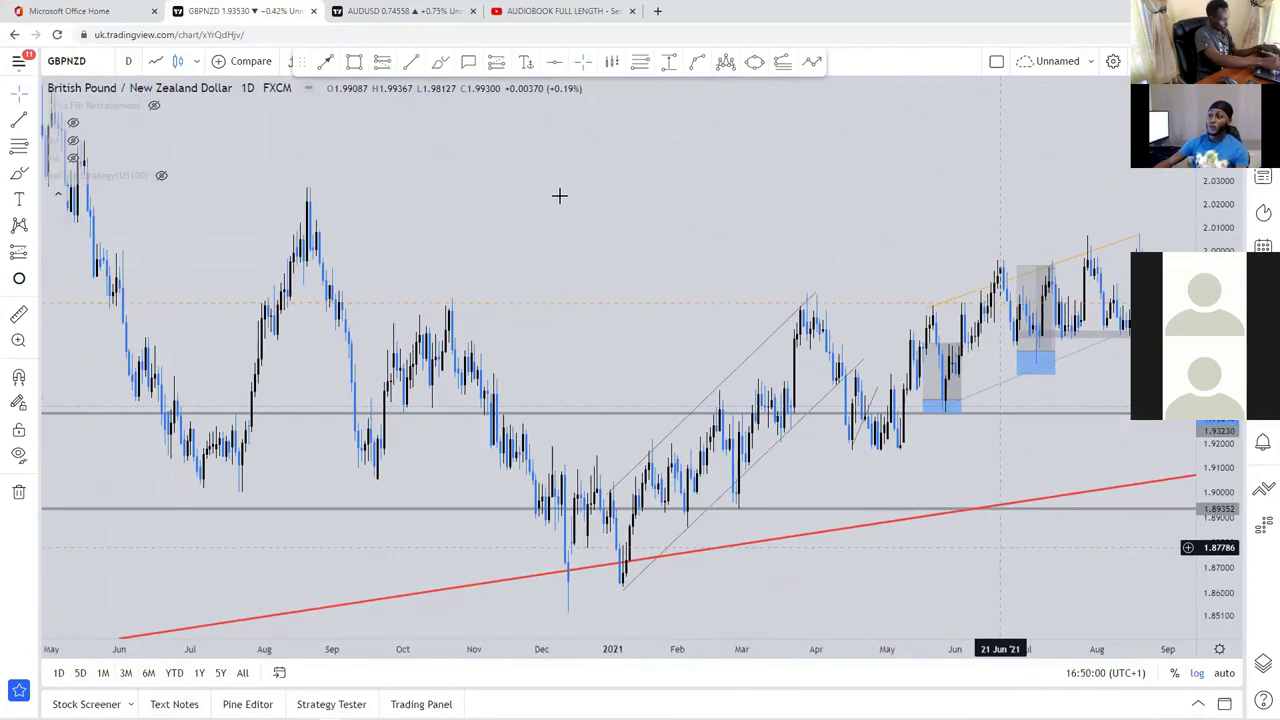
{"action": "left_click_drag", "start_coordinate": [571, 211], "coordinate": [520, 161]}
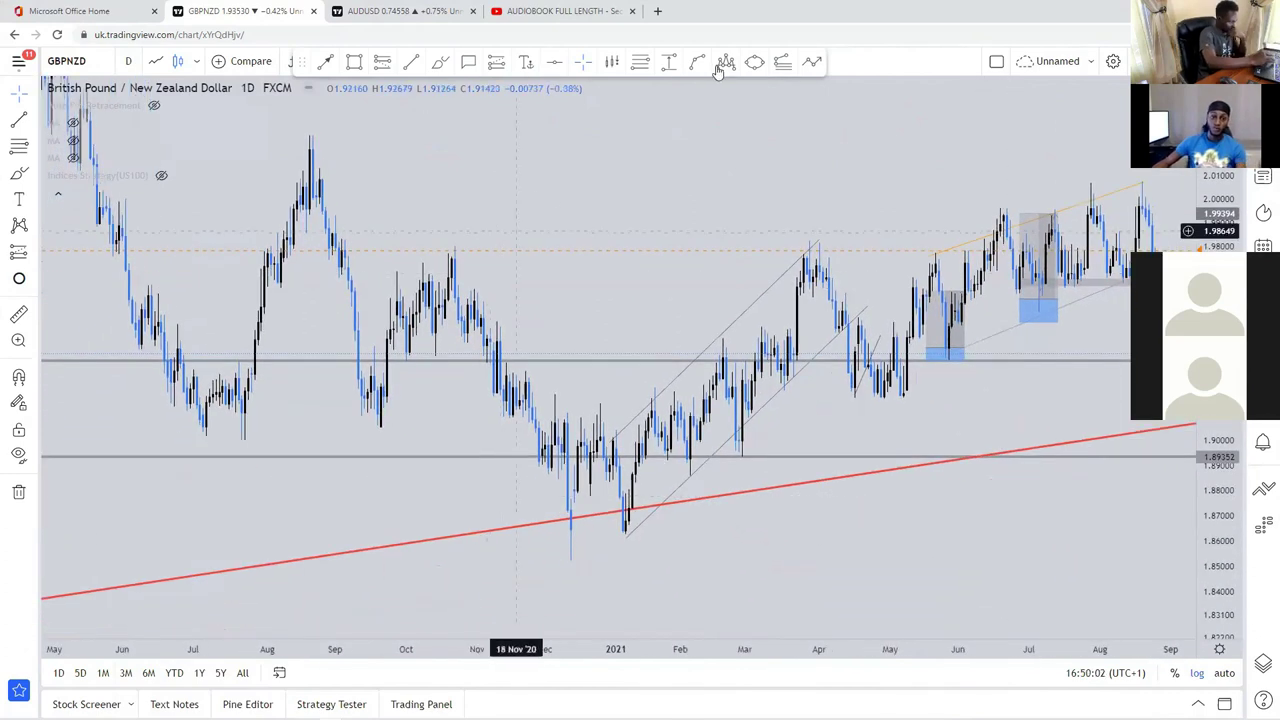
{"action": "left_click", "coordinate": [452, 256]}
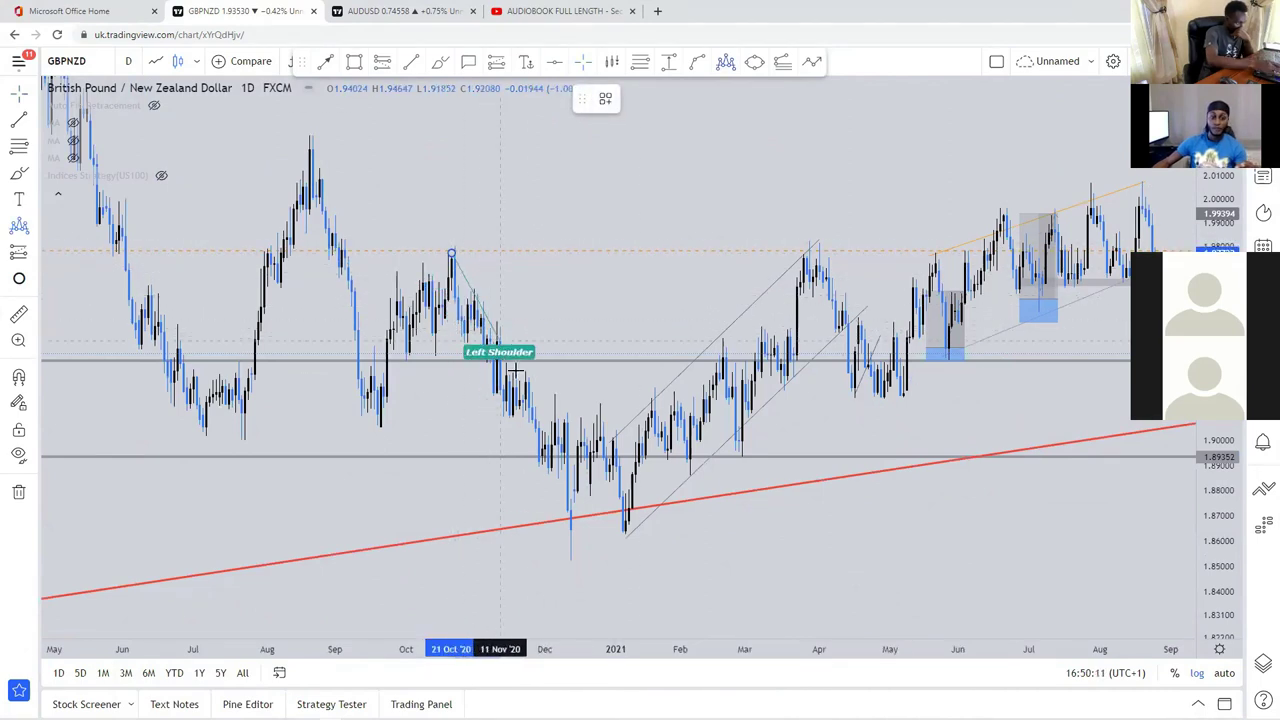
{"action": "key", "text": "Escape"}
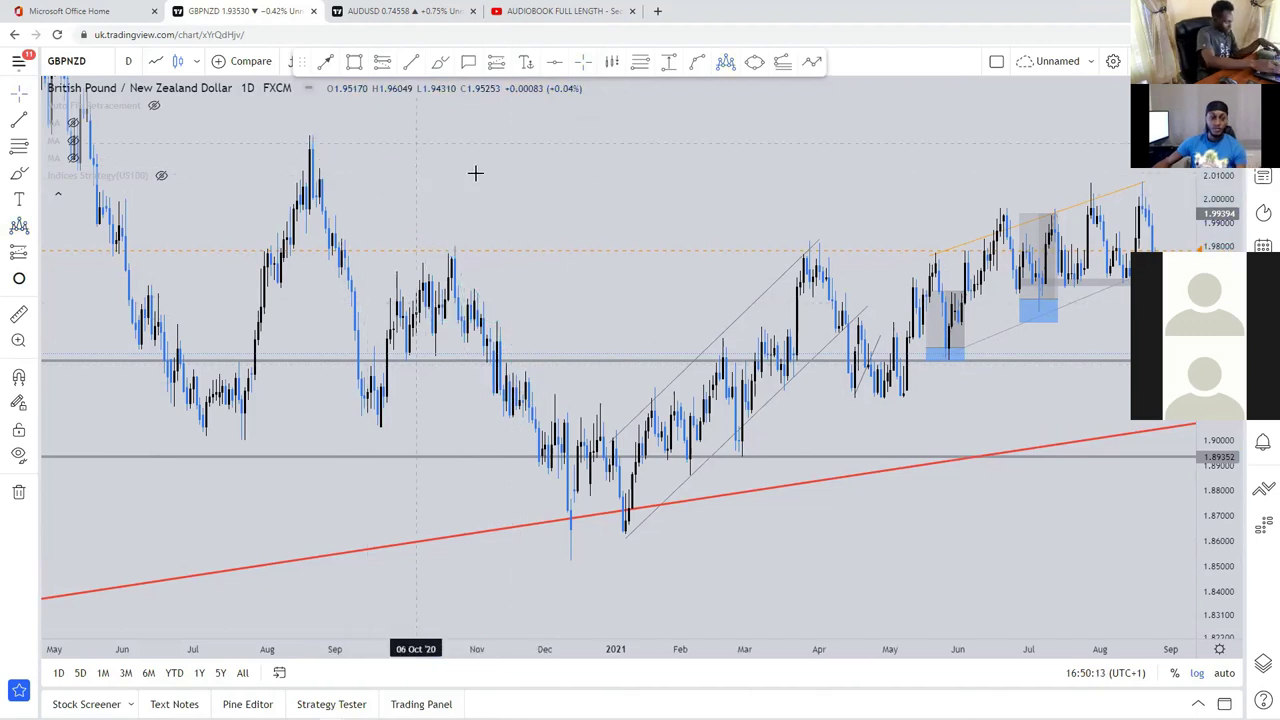
Step: Draw a line into the December low and circle the December–January low on the red trendline
{"action": "left_click_drag", "start_coordinate": [526, 166], "coordinate": [561, 153]}
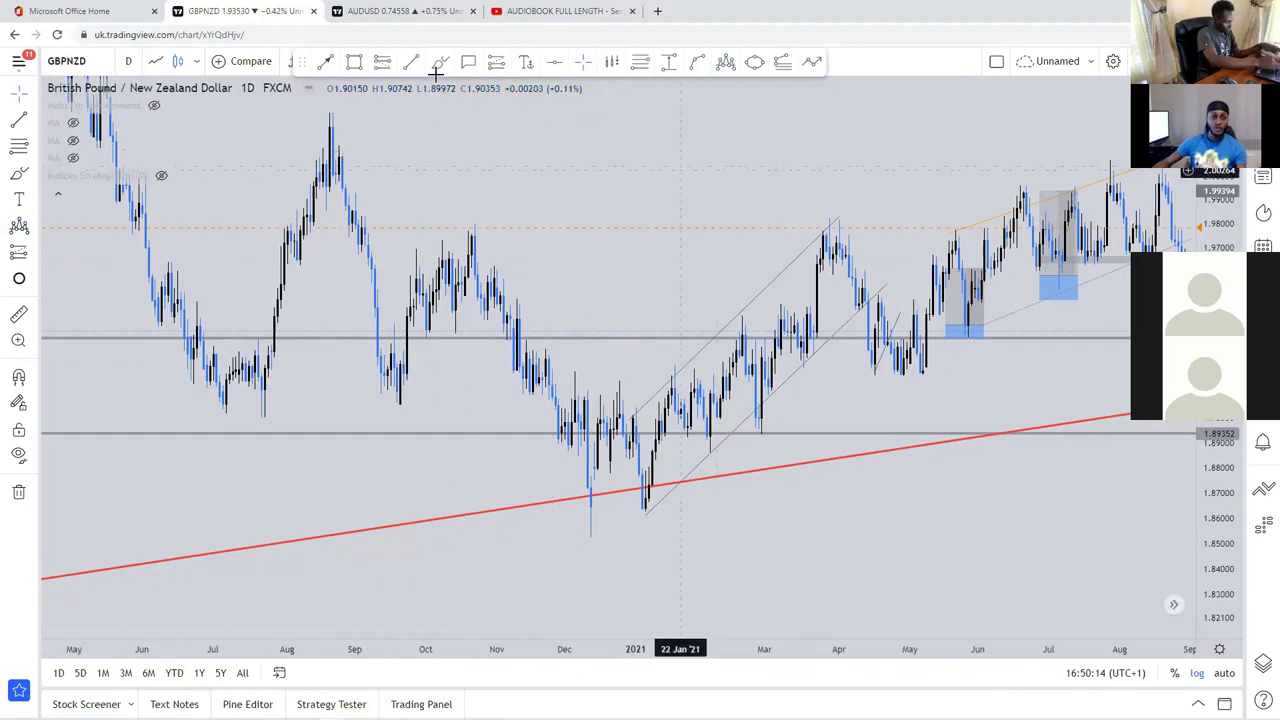
{"action": "left_click", "coordinate": [486, 268]}
{"action": "left_click", "coordinate": [609, 492]}
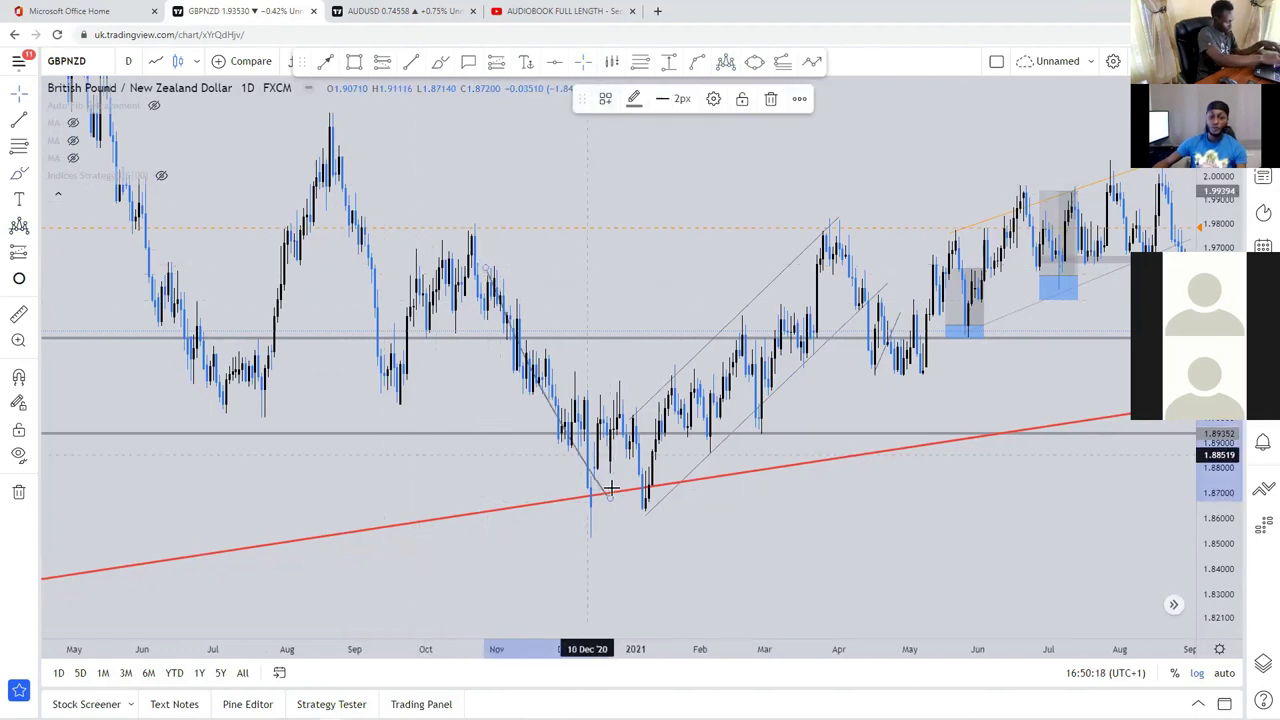
{"action": "mouse_move", "coordinate": [570, 514]}
{"action": "left_mouse_down"}
{"action": "mouse_move", "coordinate": [606, 516]}
{"action": "mouse_move", "coordinate": [655, 490]}
{"action": "mouse_move", "coordinate": [586, 500]}
{"action": "mouse_move", "coordinate": [588, 516]}
{"action": "left_mouse_up"}
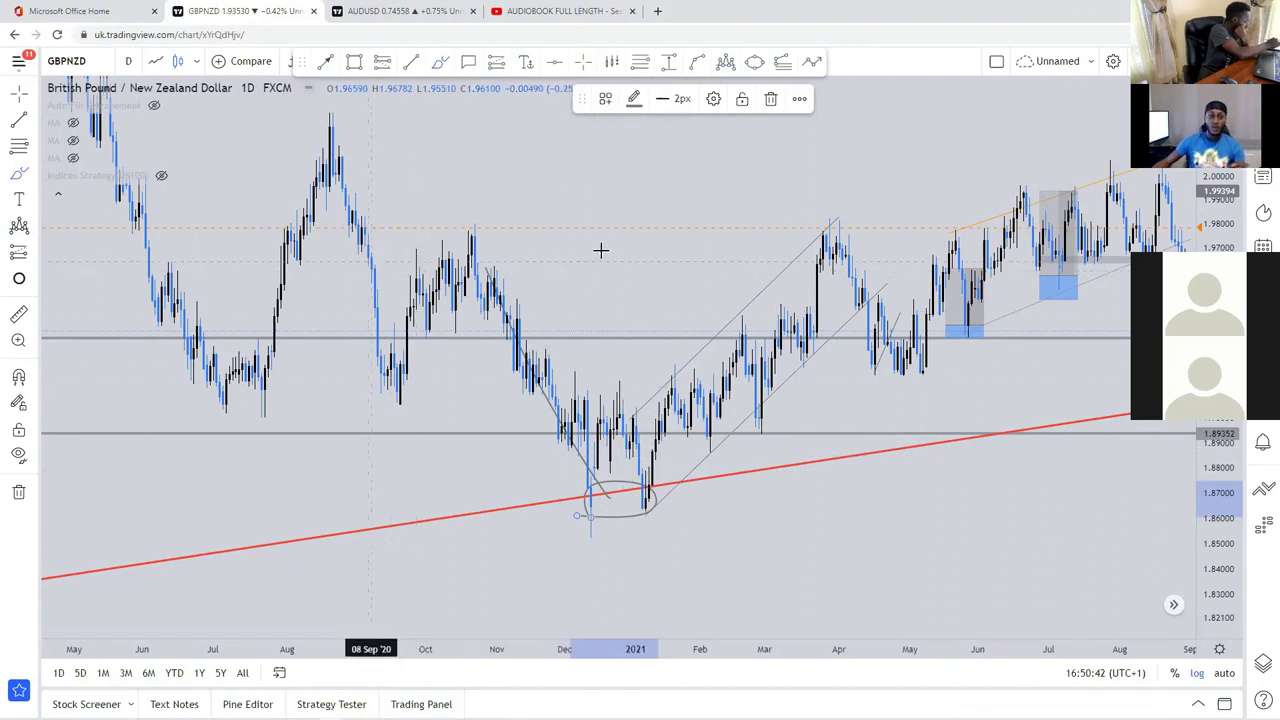
Step: Zoom out and delete the stray grey scribble
{"action": "scroll", "coordinate": [1069, 186], "scroll_direction": "down", "scroll_amount": 2}
{"action": "scroll", "coordinate": [926, 226], "scroll_direction": "down", "scroll_amount": 4}
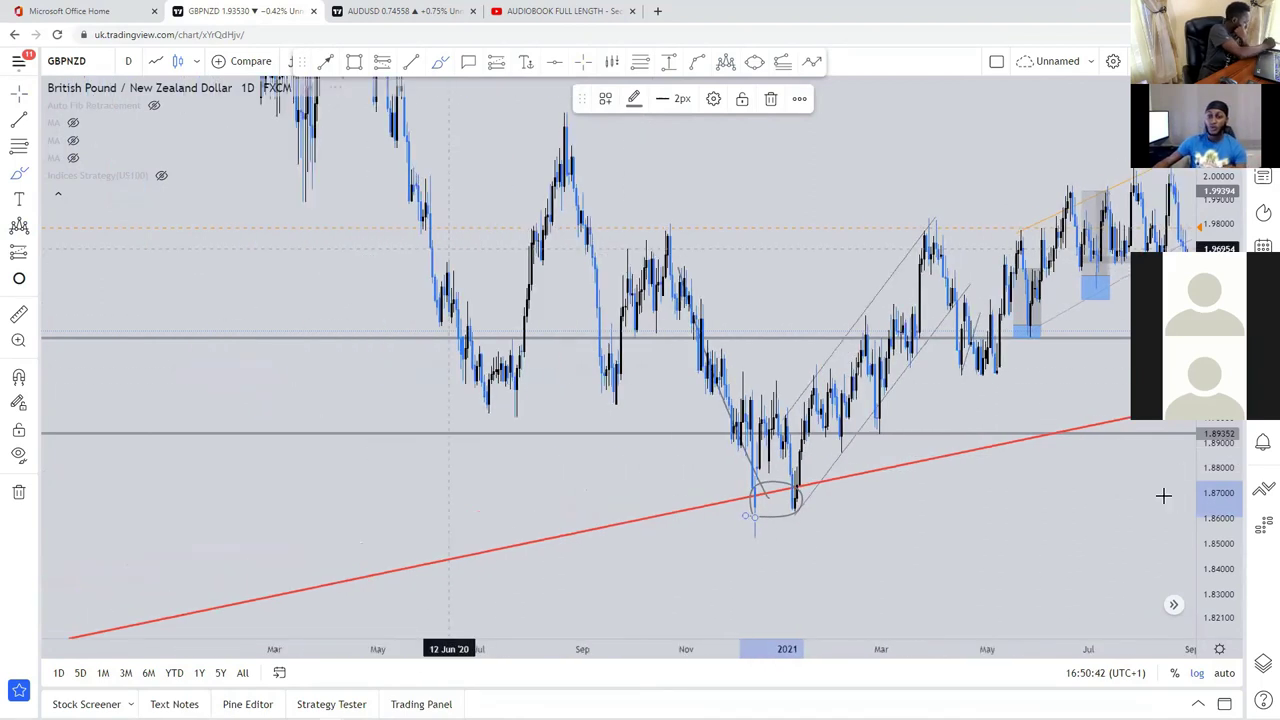
{"action": "scroll", "coordinate": [931, 331], "scroll_direction": "down", "scroll_amount": 2}
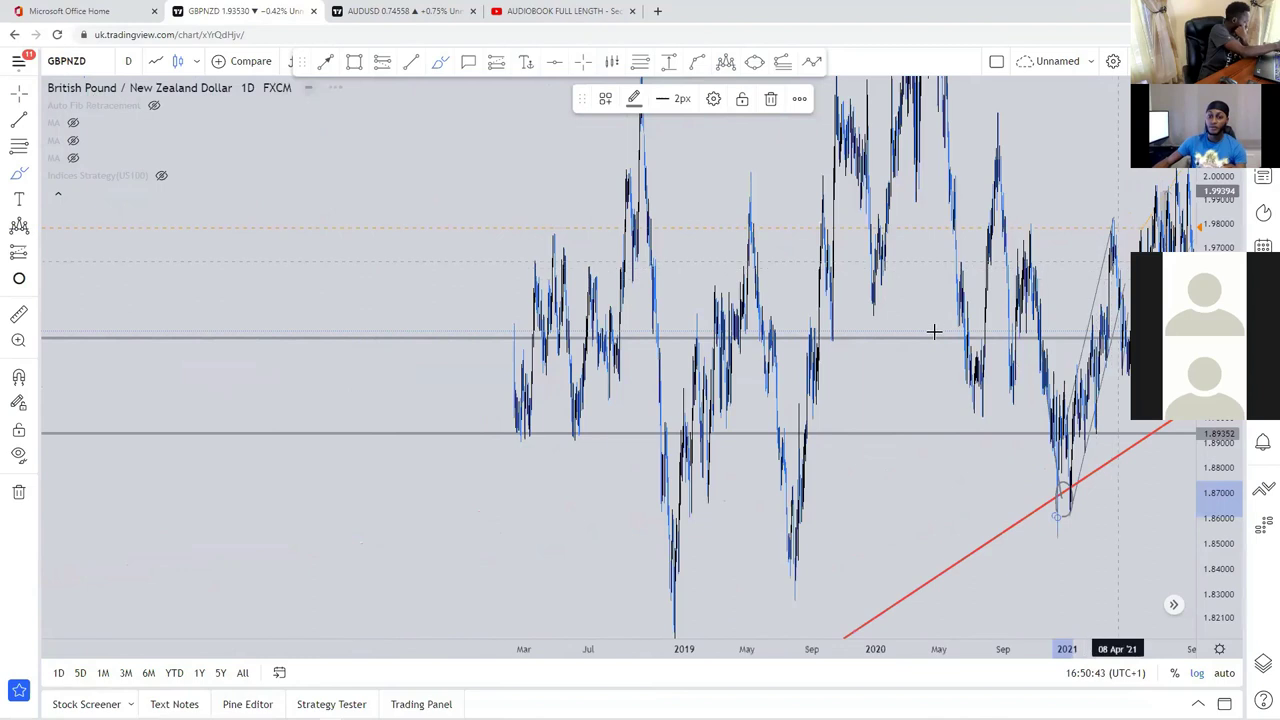
{"action": "scroll", "coordinate": [979, 282], "scroll_direction": "down", "scroll_amount": 1}
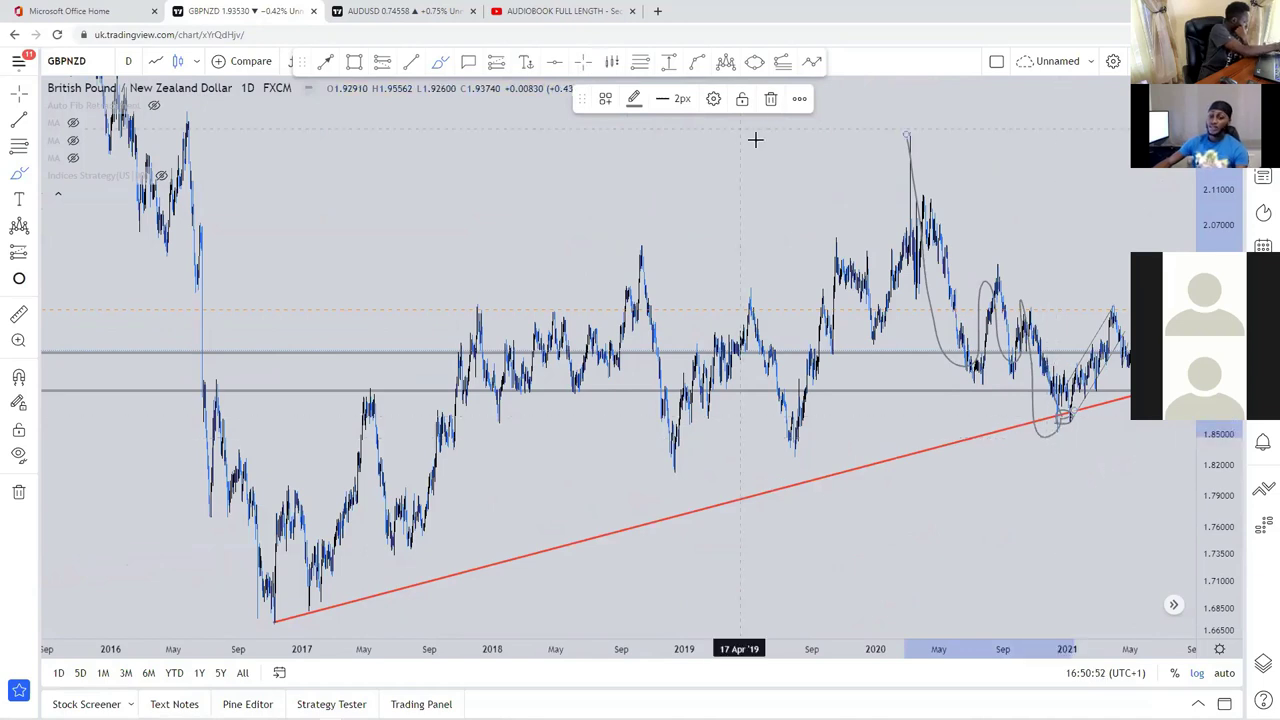
{"action": "key", "text": "Delete"}
Step: Zoom back into March–September 2021 and select the horizontal support line below recent candles
{"action": "scroll", "coordinate": [1083, 251], "scroll_direction": "up", "scroll_amount": 6}
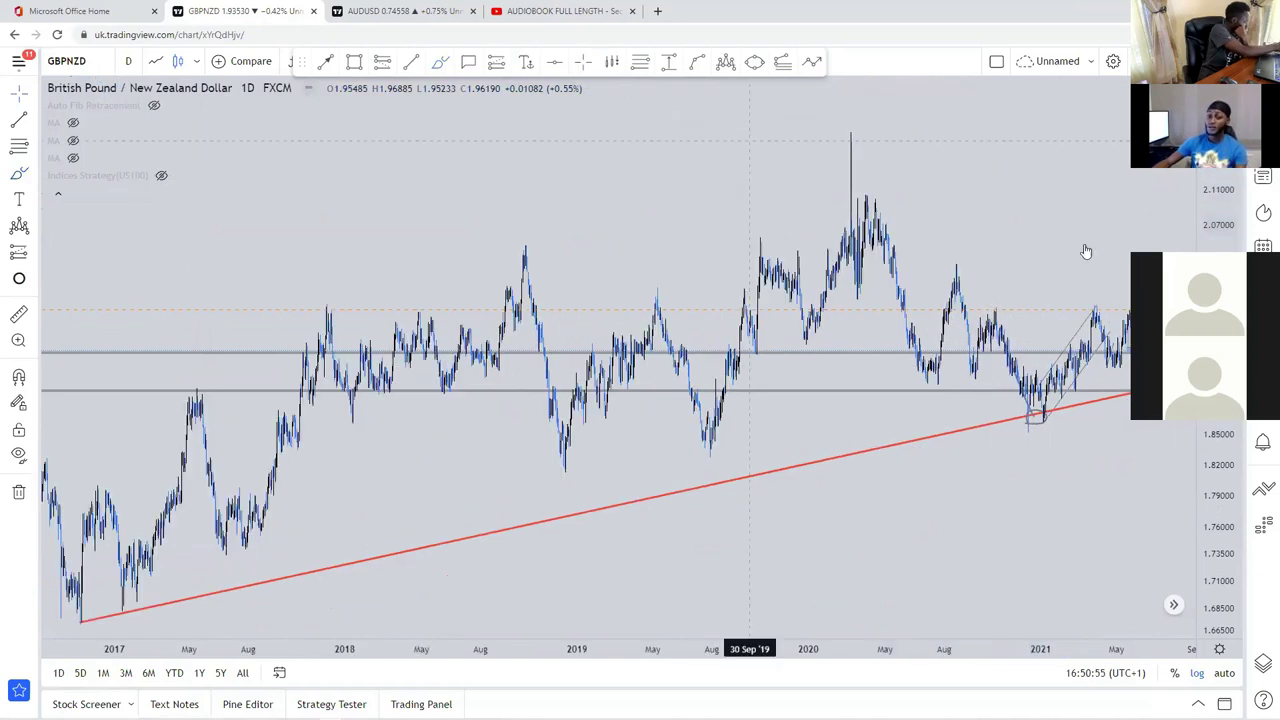
{"action": "scroll", "coordinate": [1095, 410], "scroll_direction": "up", "scroll_amount": 2}
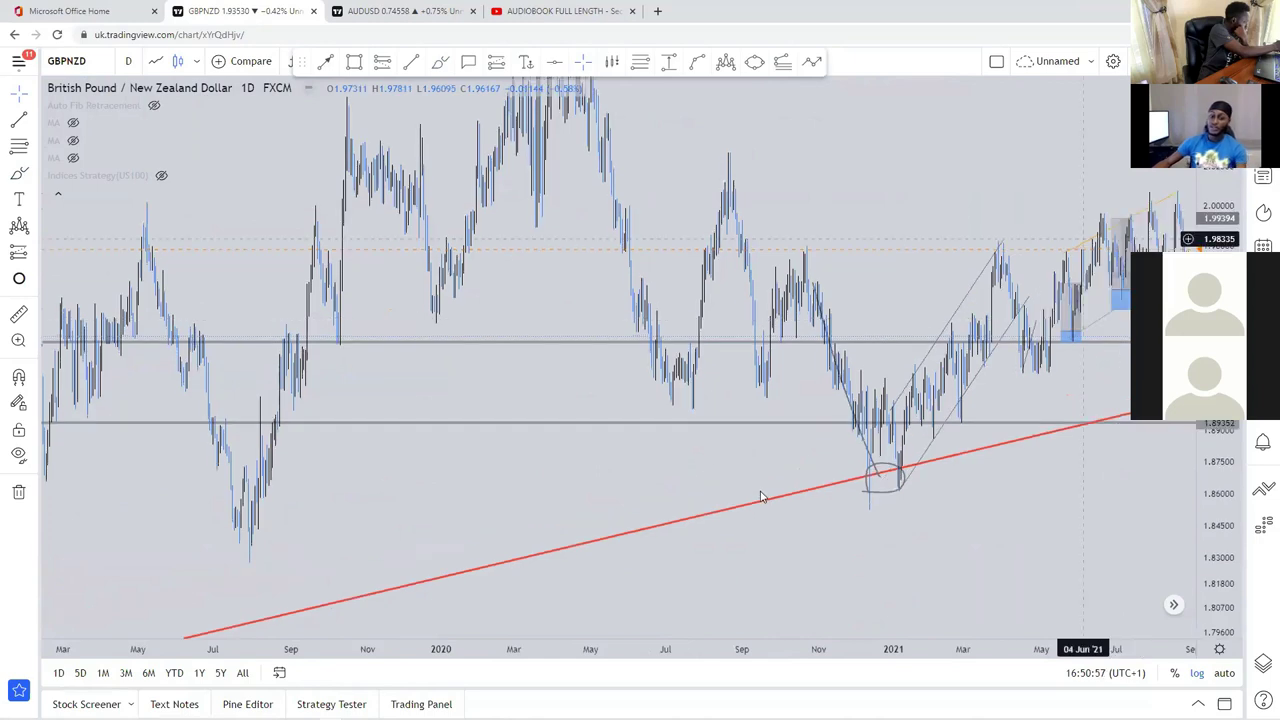
{"action": "scroll", "coordinate": [758, 488], "scroll_direction": "up", "scroll_amount": 2}
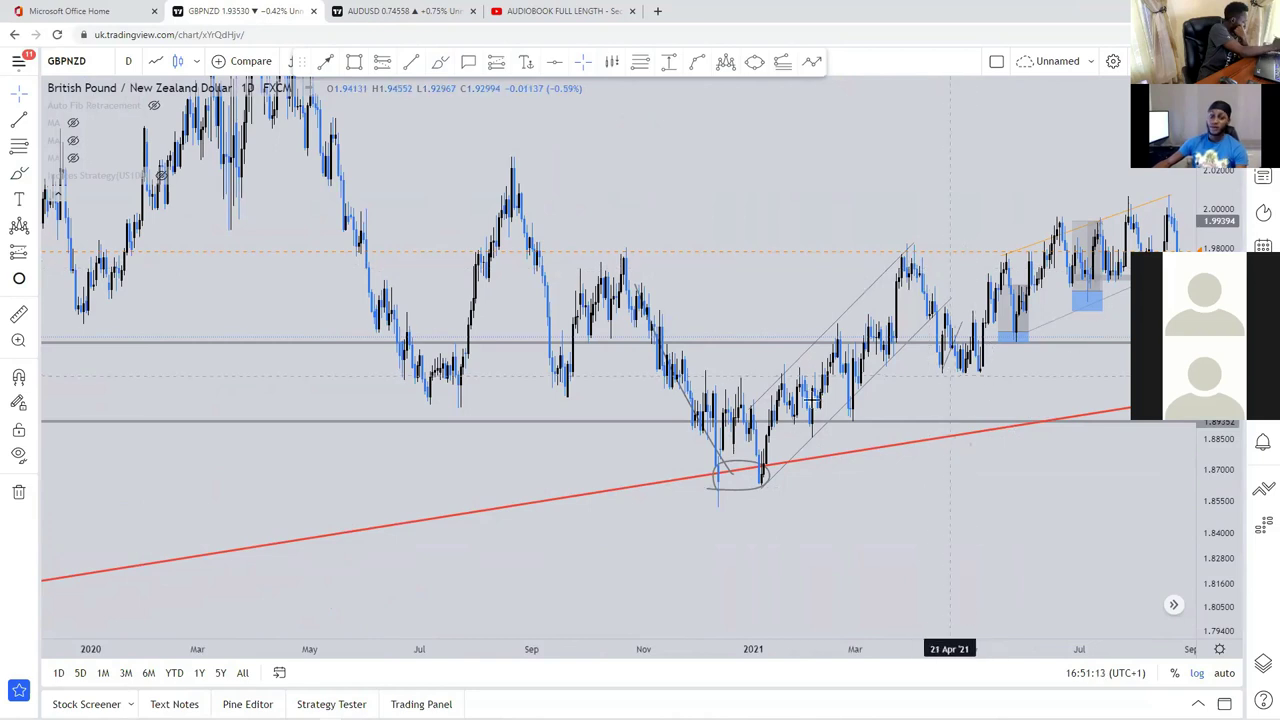
{"action": "left_click_drag", "start_coordinate": [876, 340], "coordinate": [864, 352]}
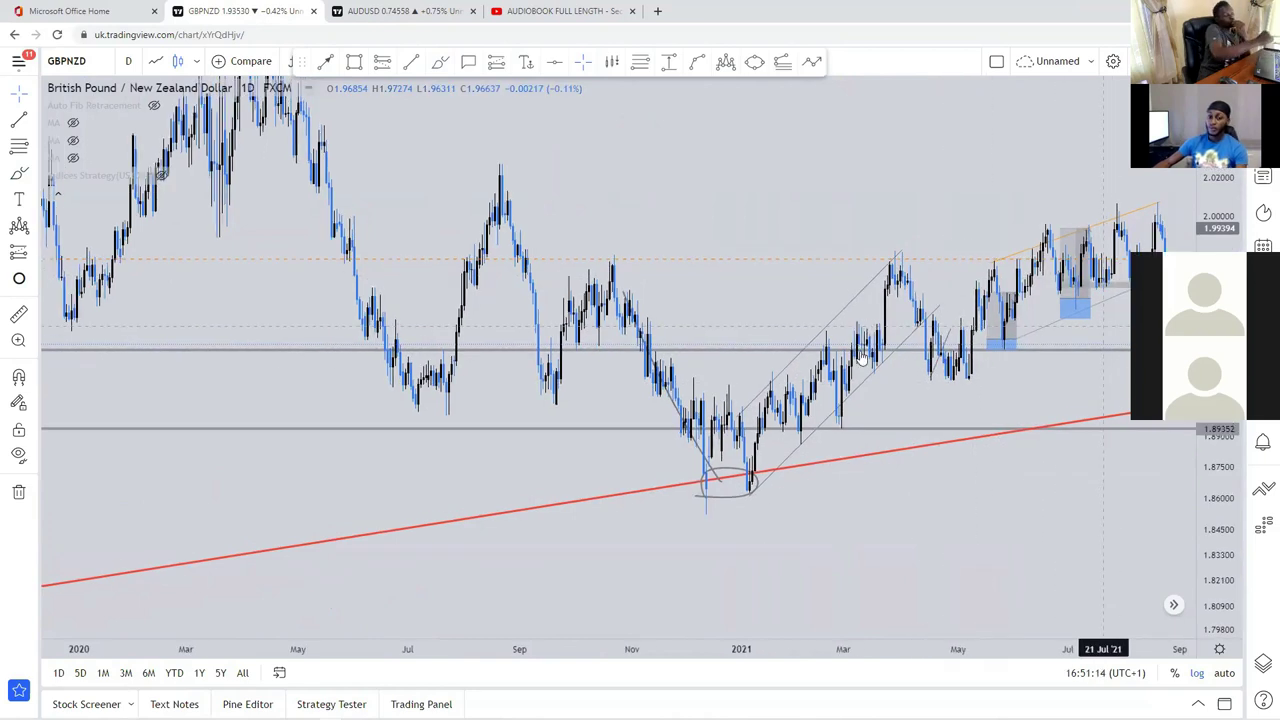
{"action": "scroll", "coordinate": [872, 388], "scroll_direction": "right", "scroll_amount": 5}
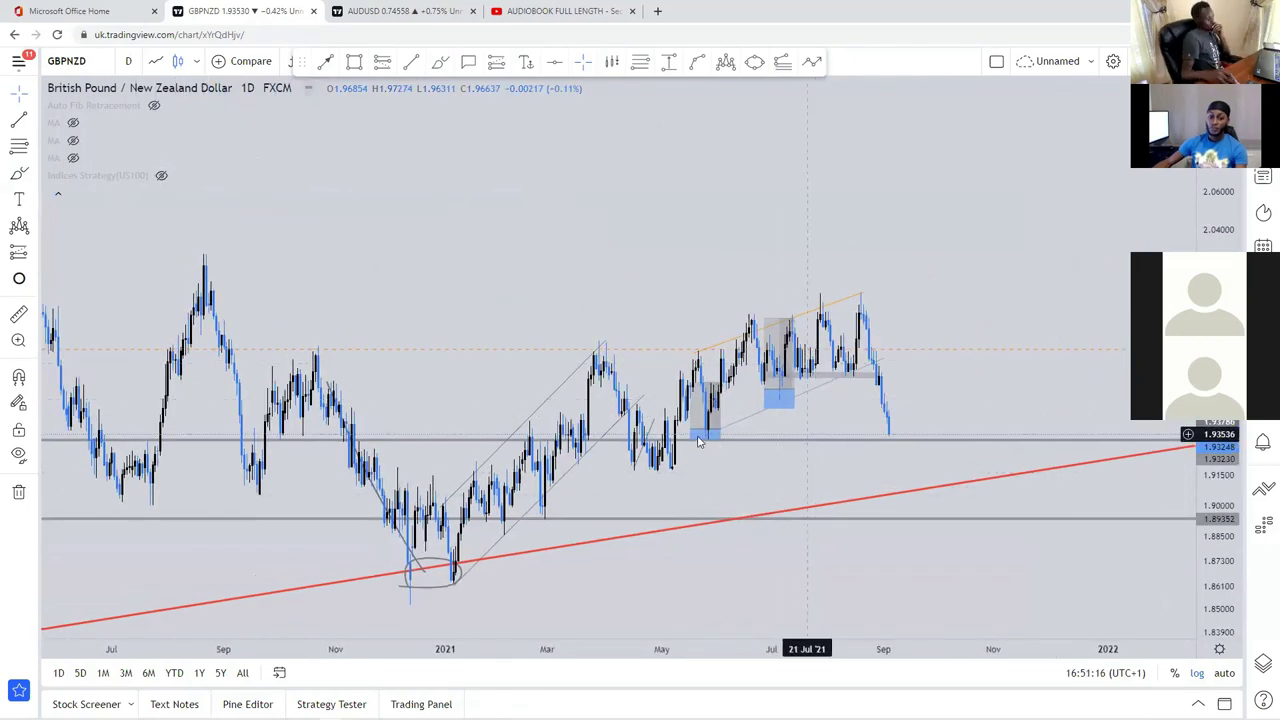
{"action": "left_click", "coordinate": [822, 375]}
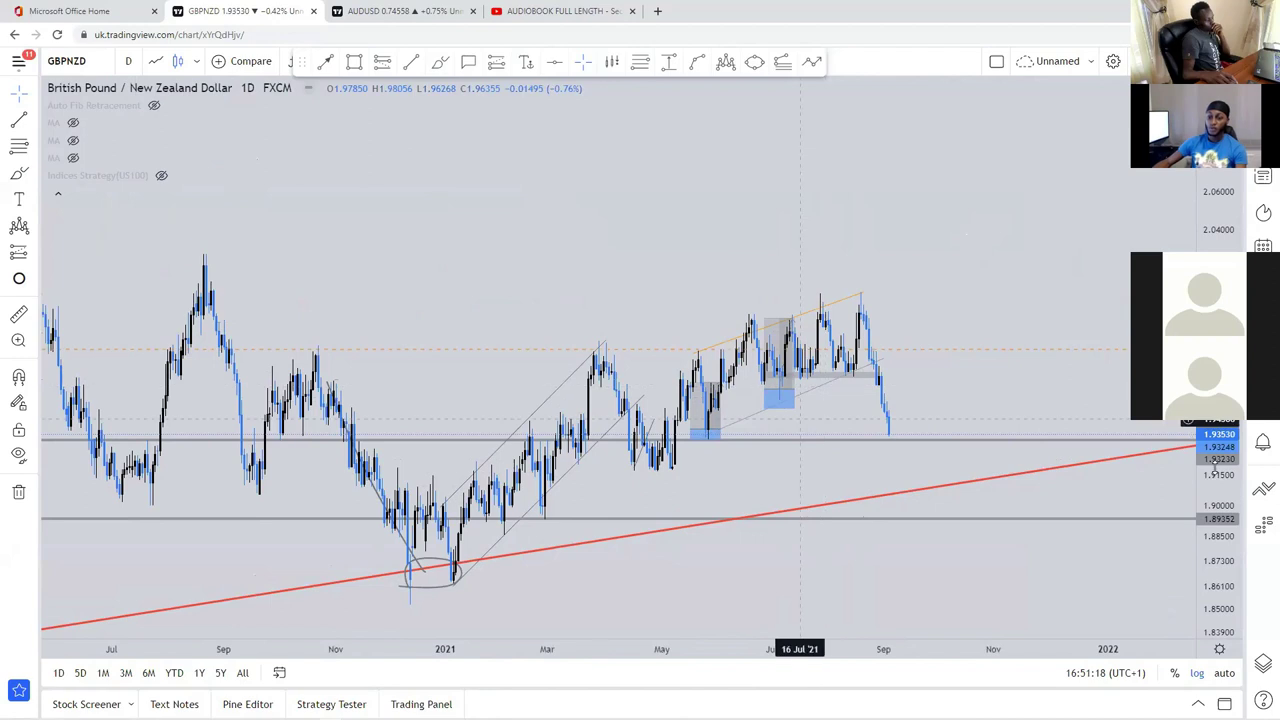
{"action": "scroll", "coordinate": [877, 343], "scroll_direction": "up", "scroll_amount": 4}
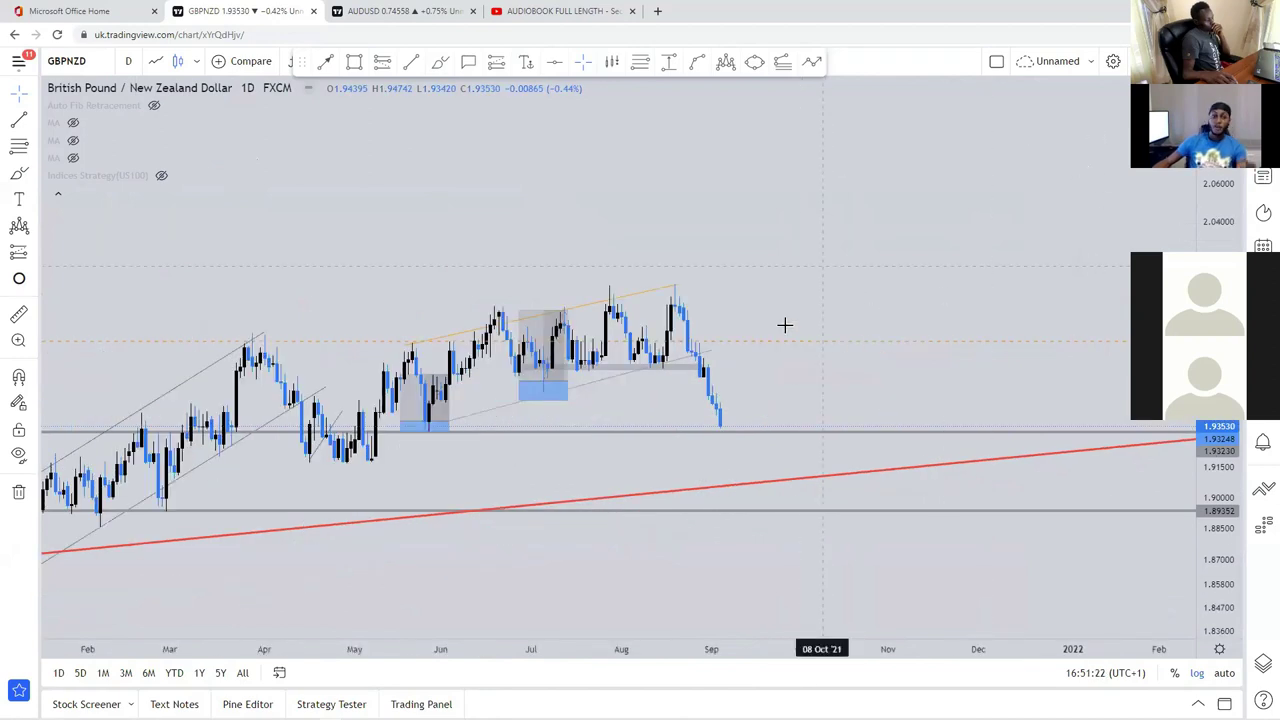
{"action": "scroll", "coordinate": [851, 346], "scroll_direction": "up", "scroll_amount": 5}
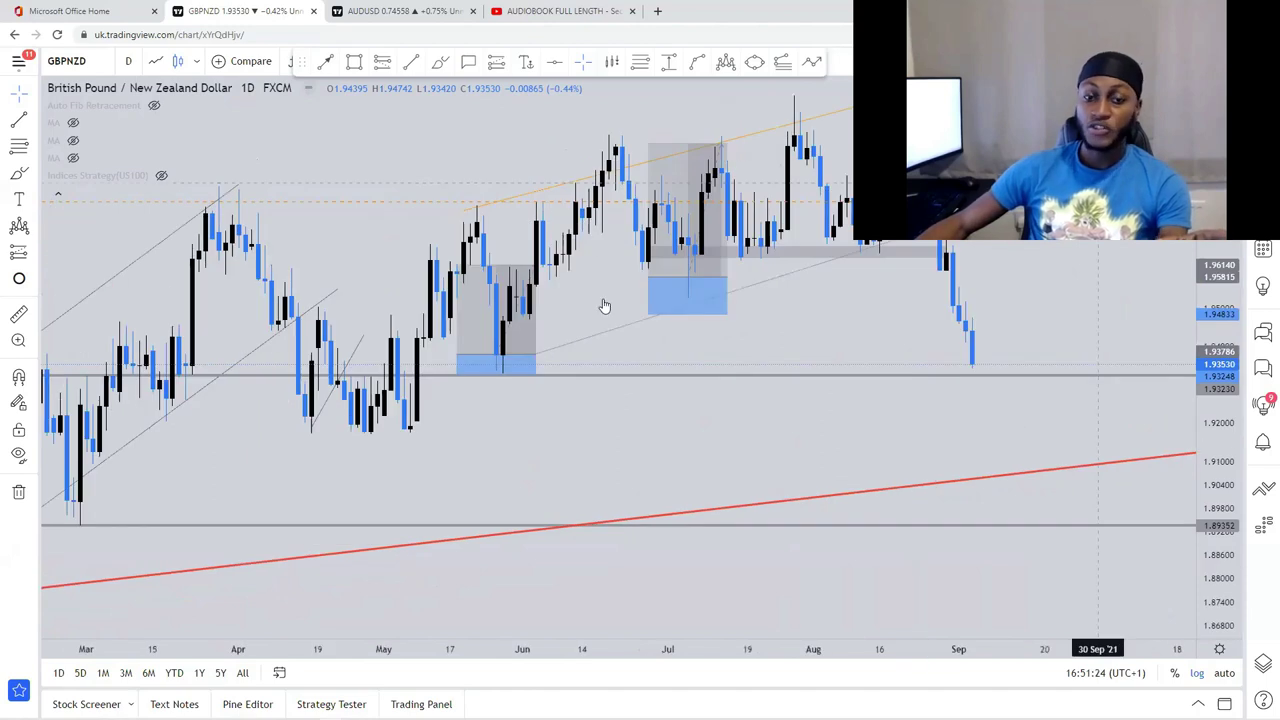
{"action": "scroll", "coordinate": [670, 380], "scroll_direction": "up", "scroll_amount": 2}
{"action": "scroll", "coordinate": [683, 366], "scroll_direction": "up", "scroll_amount": 2}
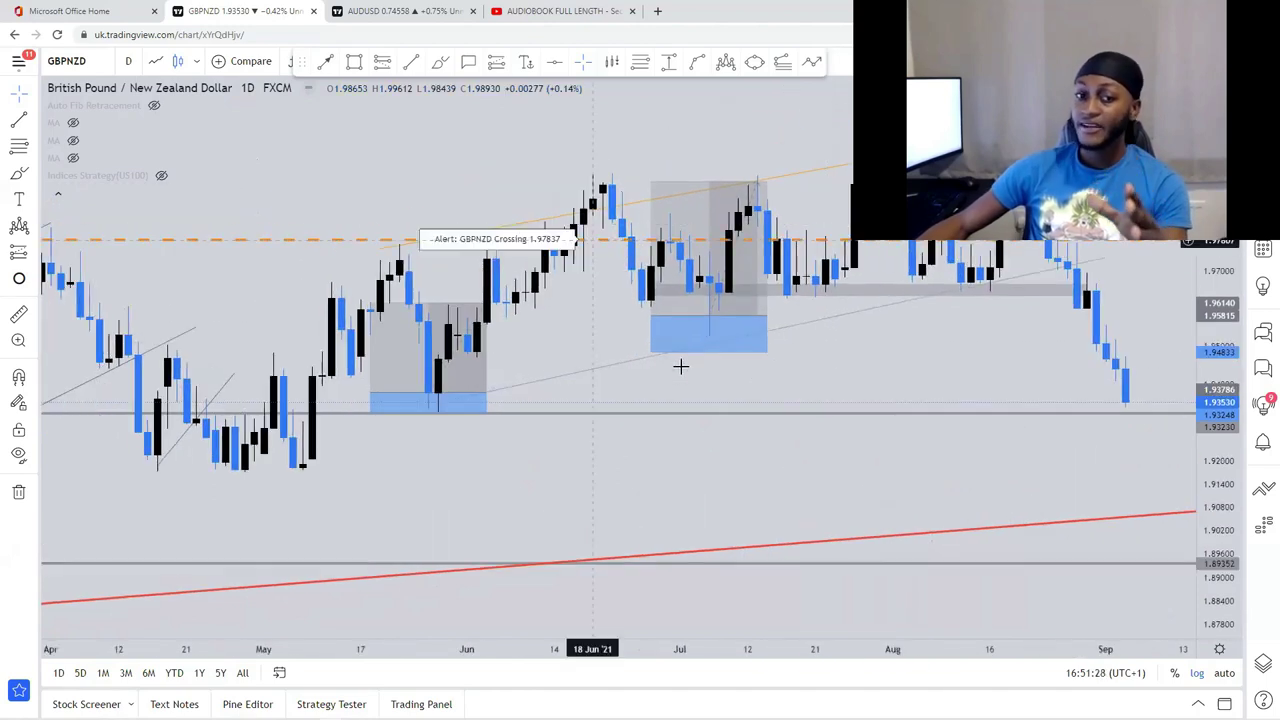
{"action": "scroll", "coordinate": [678, 364], "scroll_direction": "down", "scroll_amount": 1}
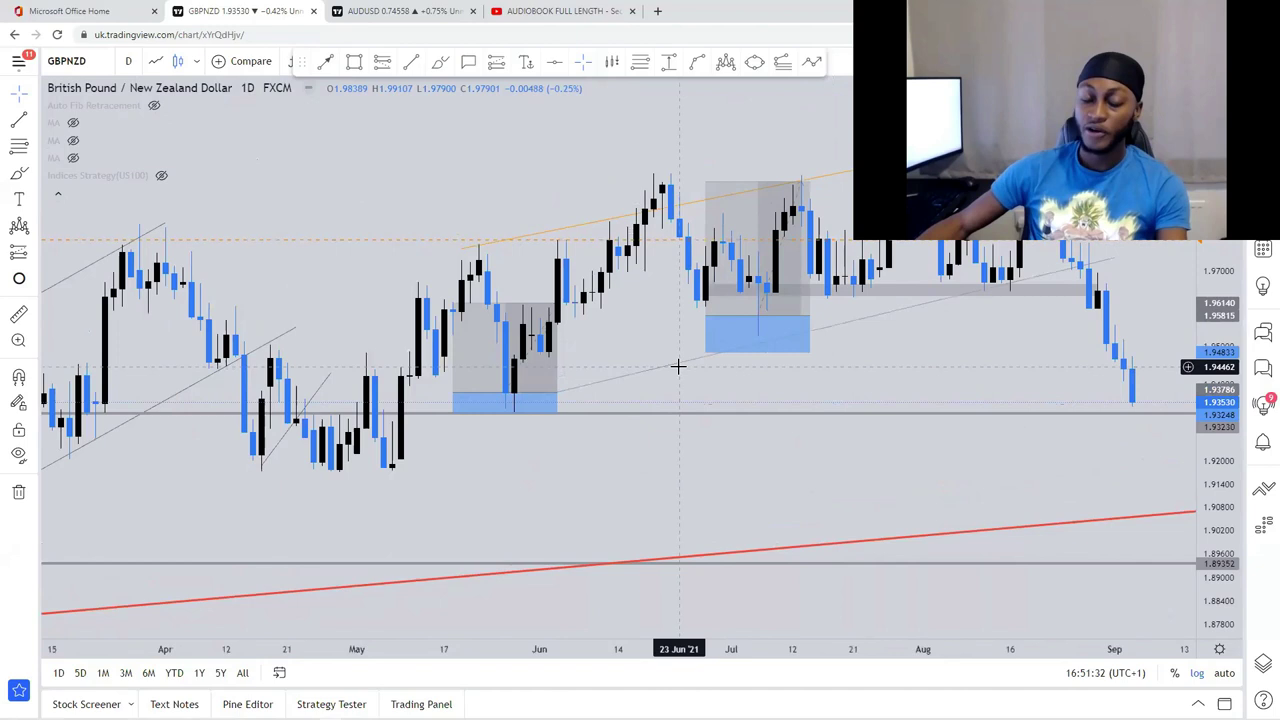
{"action": "scroll", "coordinate": [678, 362], "scroll_direction": "down", "scroll_amount": 1}
{"action": "scroll", "coordinate": [679, 355], "scroll_direction": "down", "scroll_amount": 3}
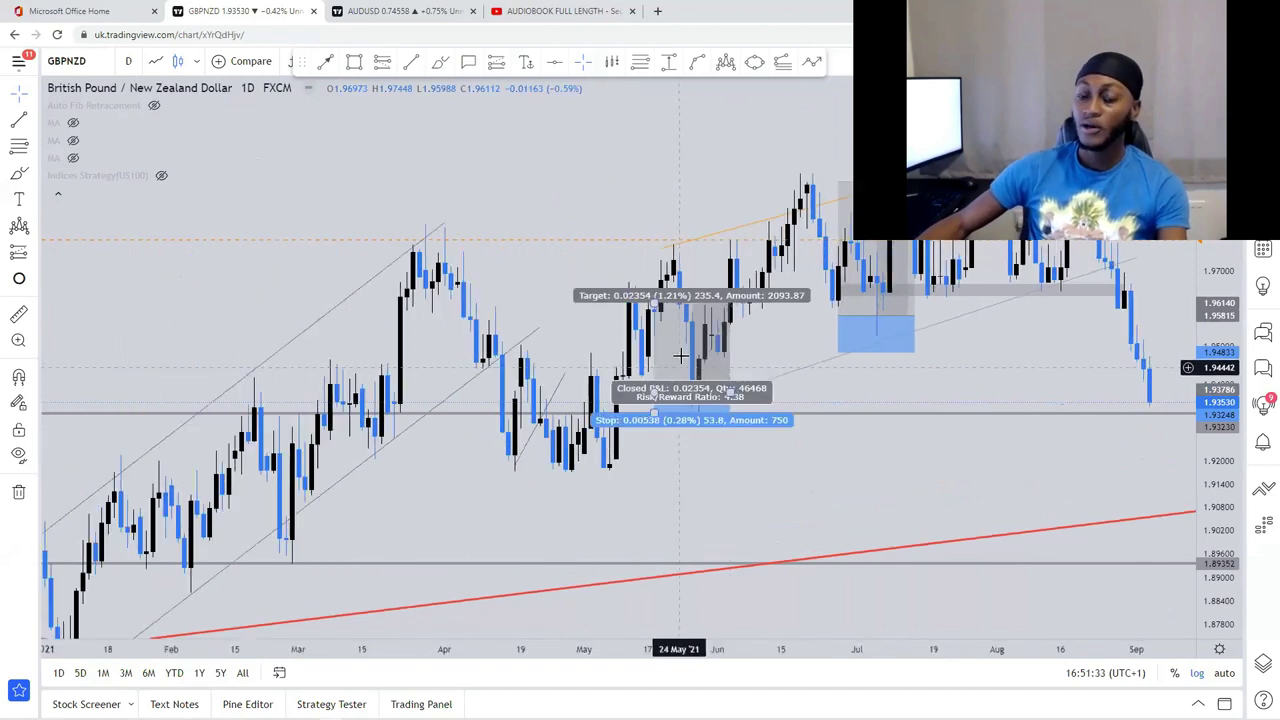
{"action": "scroll", "coordinate": [680, 348], "scroll_direction": "up", "scroll_amount": 3}
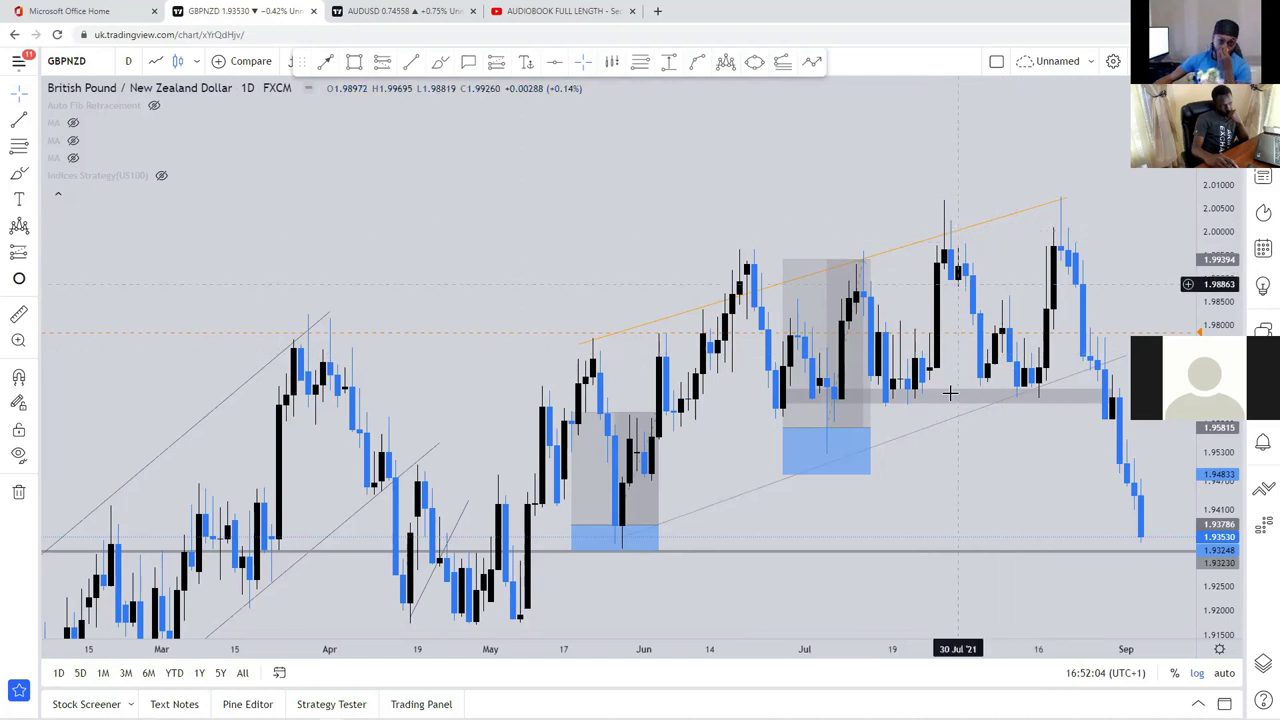
Step: Check the long trade's target and stop details, then frame the late-August selloff candles
{"action": "left_click_drag", "start_coordinate": [931, 480], "coordinate": [888, 465]}
{"action": "scroll", "coordinate": [888, 465], "scroll_direction": "up", "scroll_amount": 3}
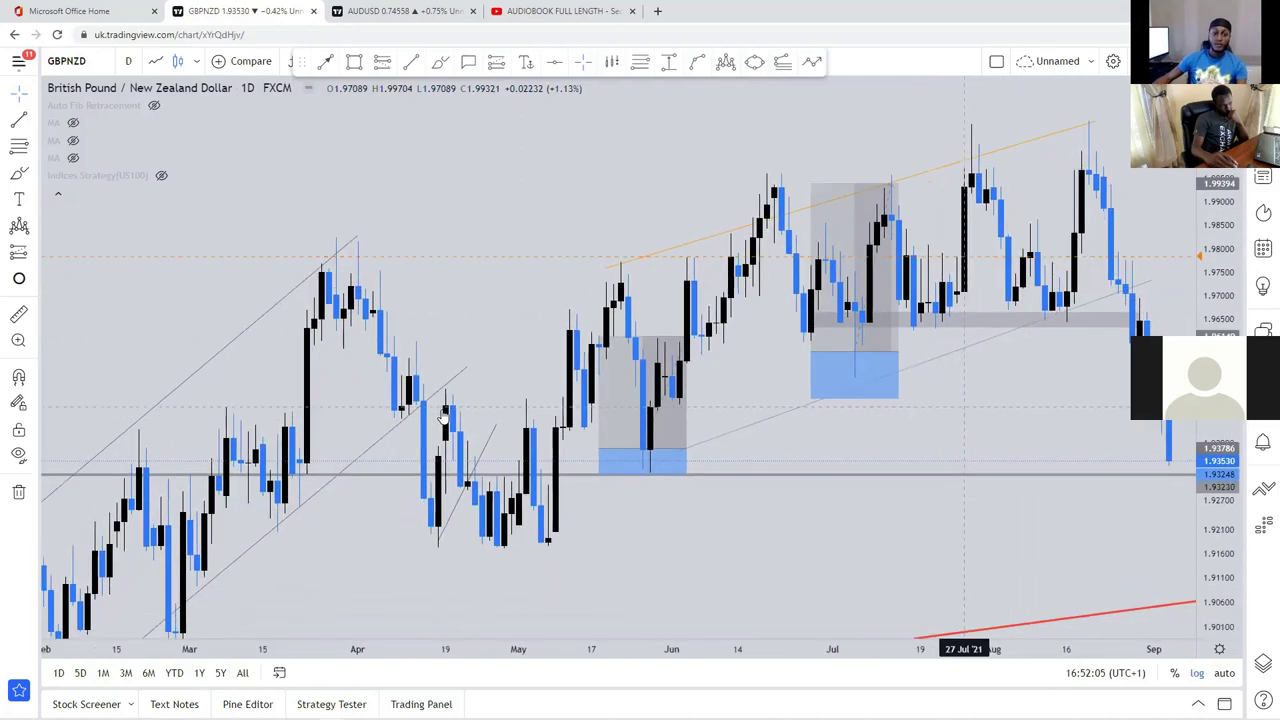
{"action": "scroll", "coordinate": [709, 375], "scroll_direction": "up", "scroll_amount": 2}
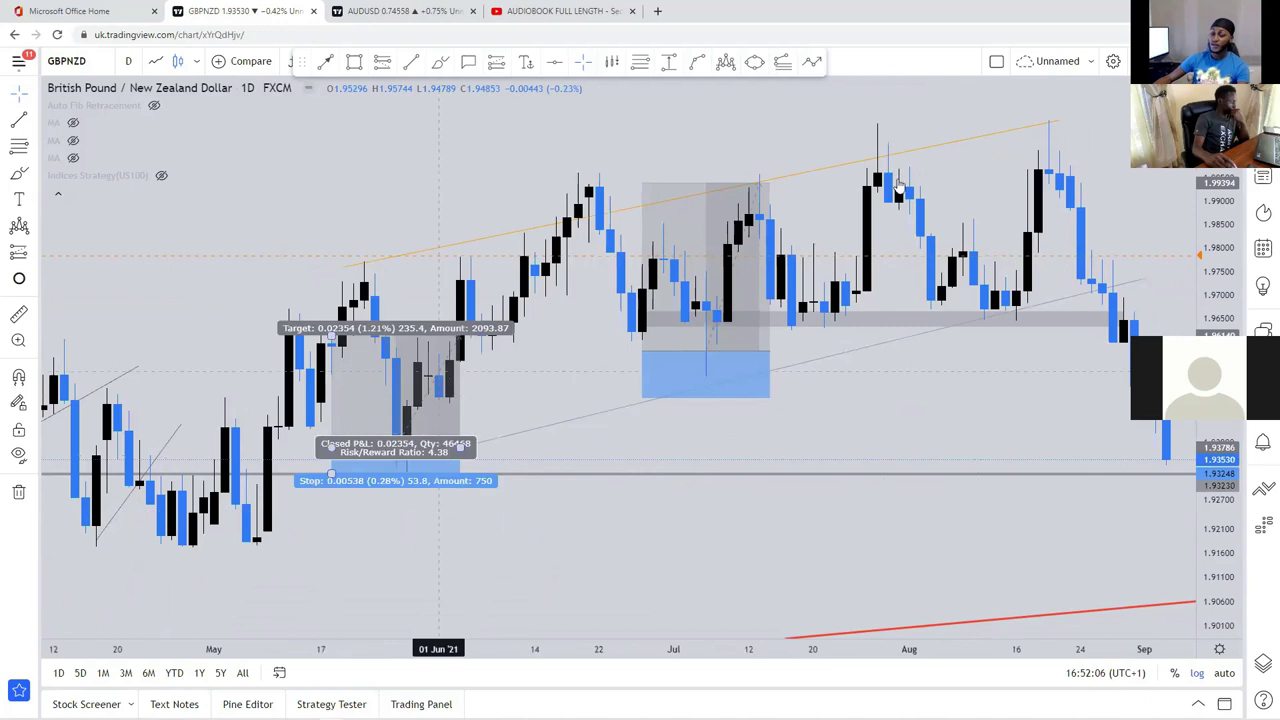
{"action": "left_click", "coordinate": [705, 290]}
{"action": "left_click", "coordinate": [1008, 386]}
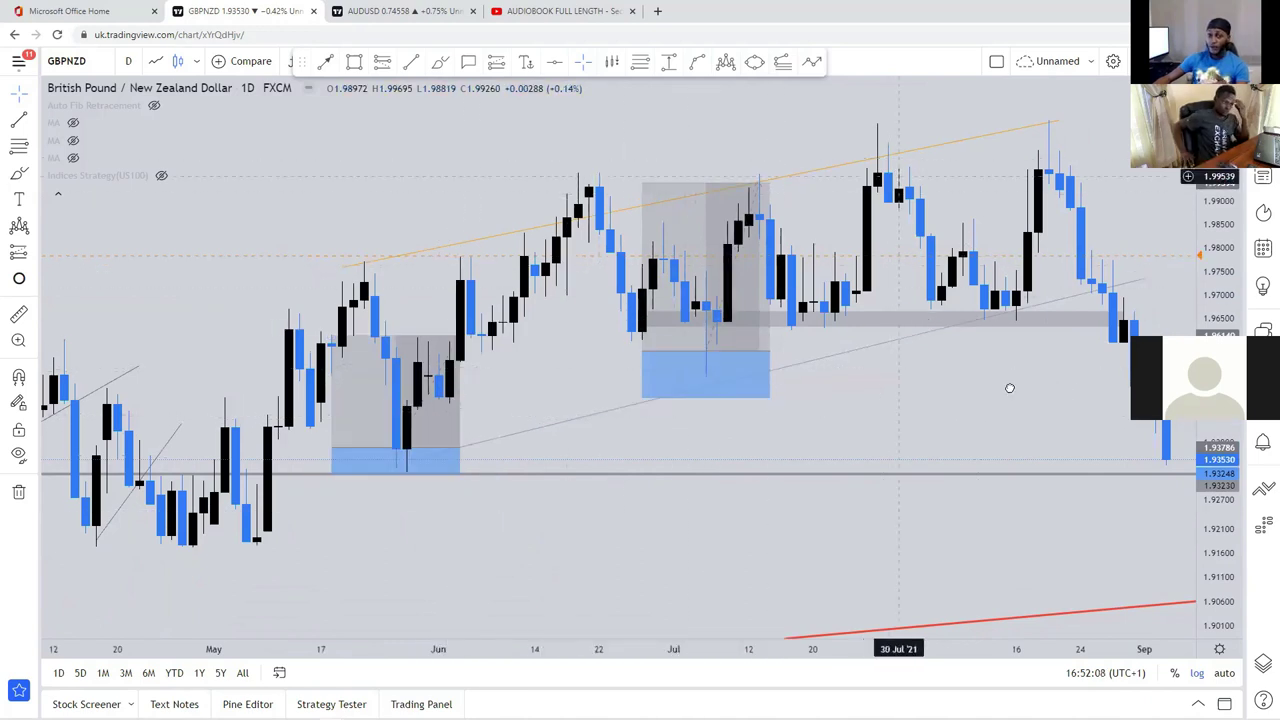
{"action": "left_click_drag", "start_coordinate": [1096, 321], "coordinate": [921, 321]}
Step: Draw an ellipse around where price broke the rising line in late August
{"action": "left_click", "coordinate": [754, 61]}
{"action": "left_click", "coordinate": [896, 311]}
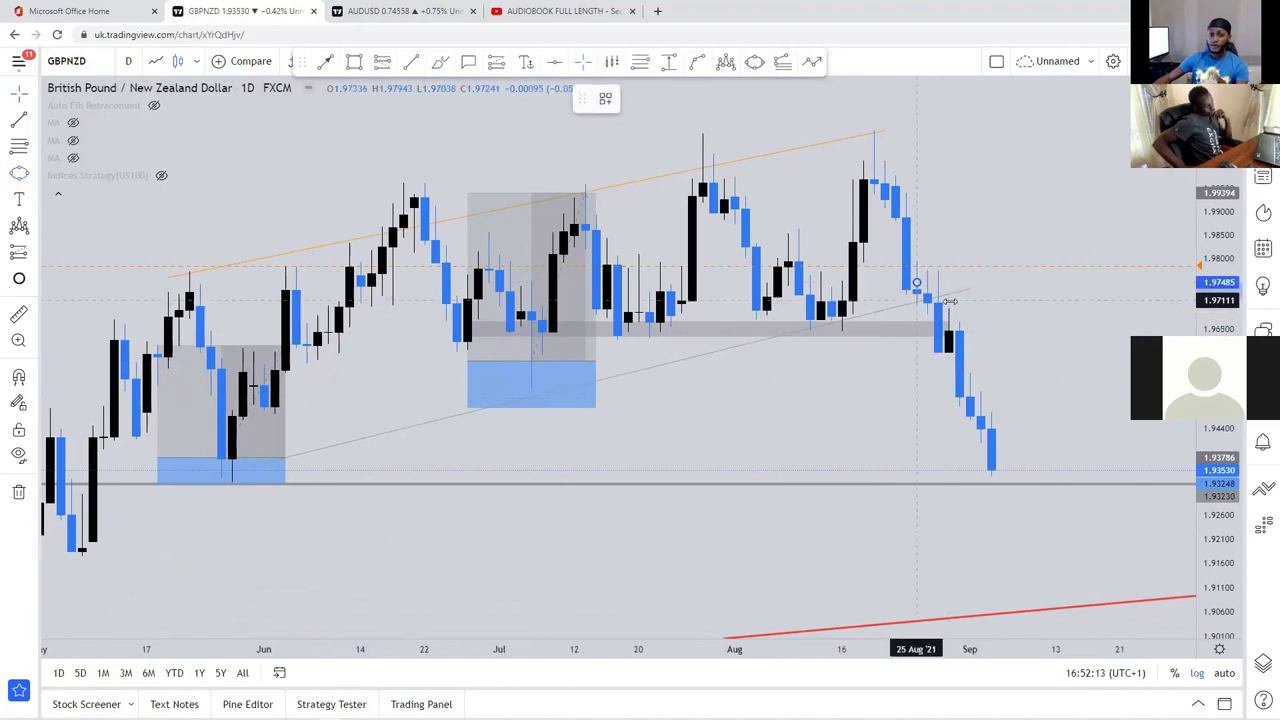
{"action": "left_click", "coordinate": [942, 300]}
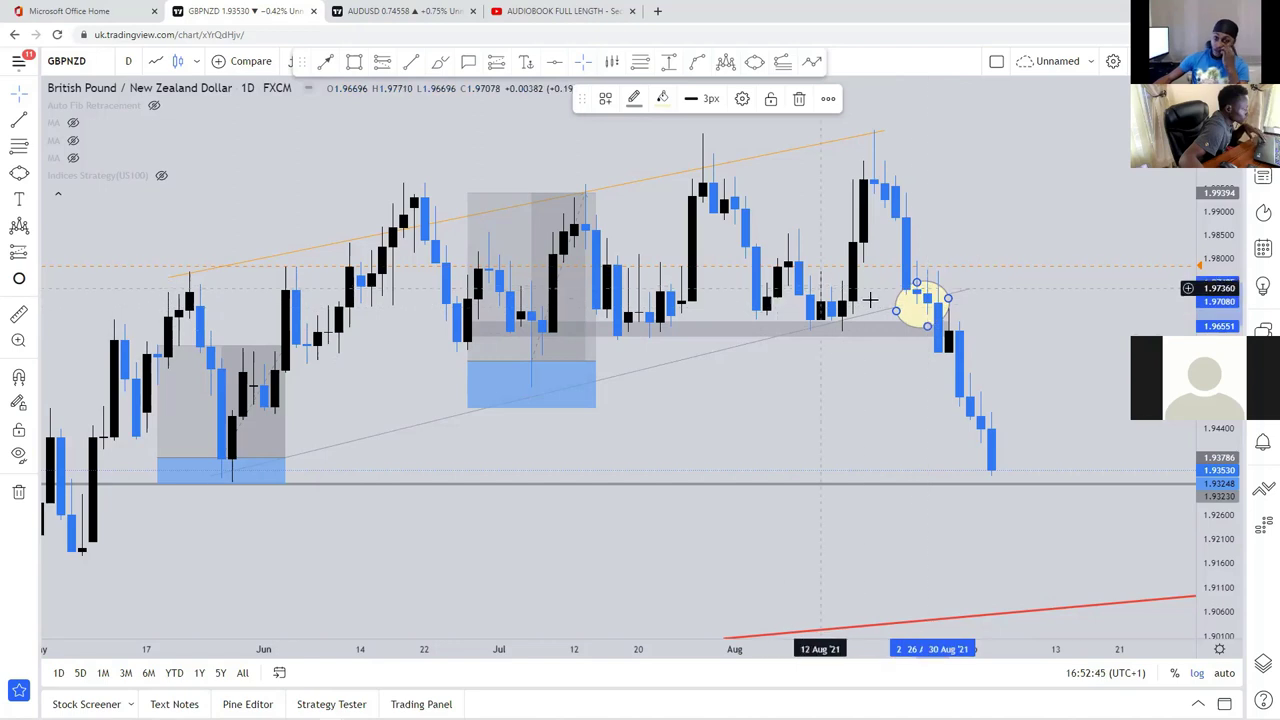
Step: Select the grey zone near 1.966 and bring the red trendline below into view
{"action": "left_click", "coordinate": [935, 330]}
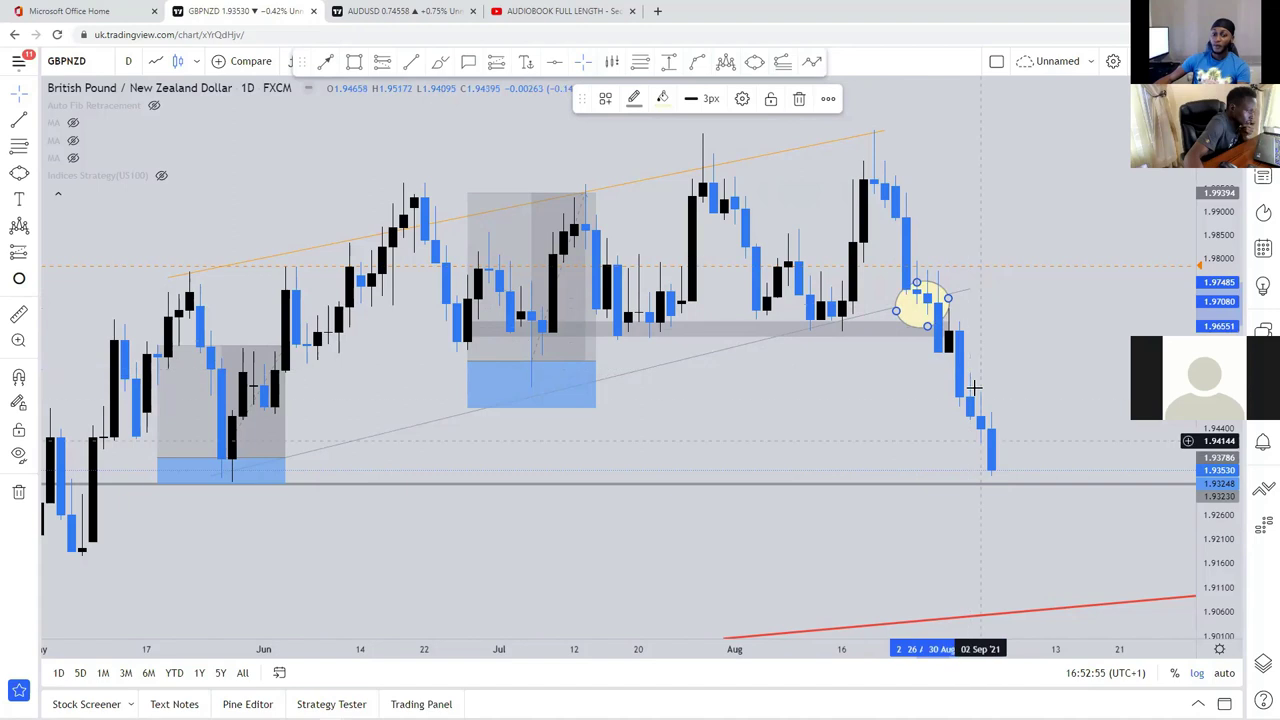
{"action": "left_click_drag", "start_coordinate": [891, 455], "coordinate": [869, 351]}
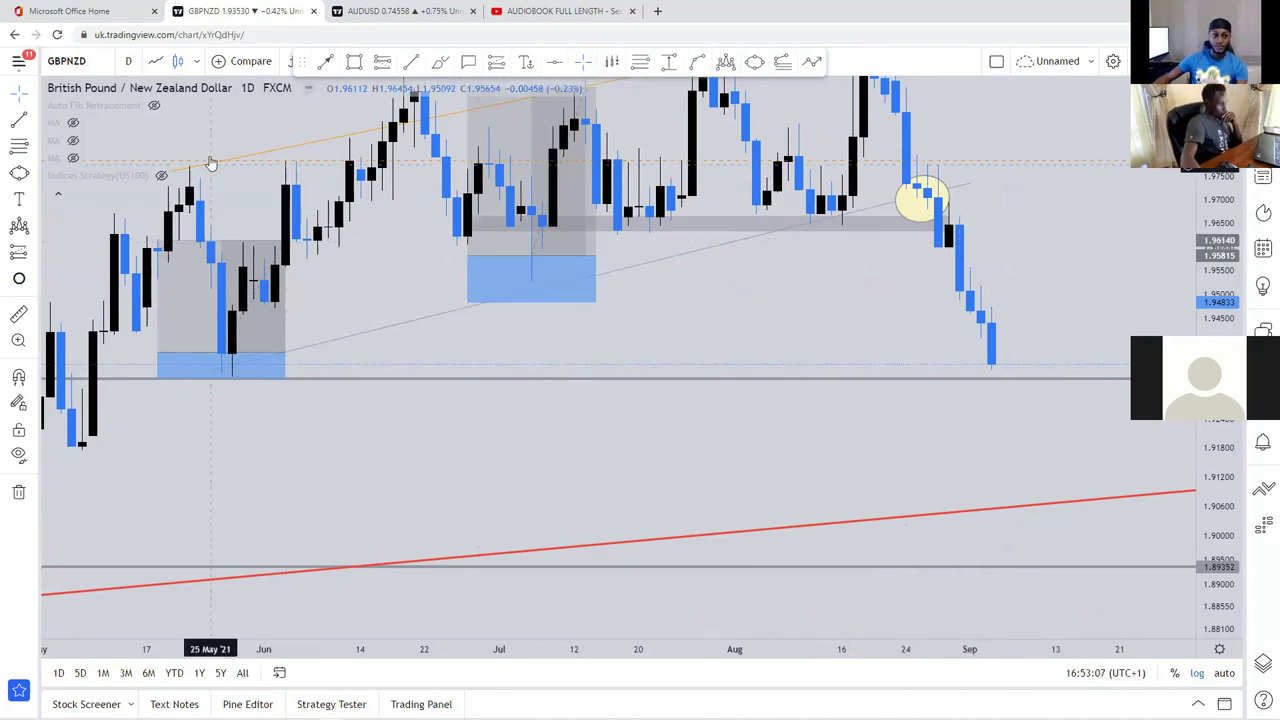
{"action": "left_click", "coordinate": [128, 61]}
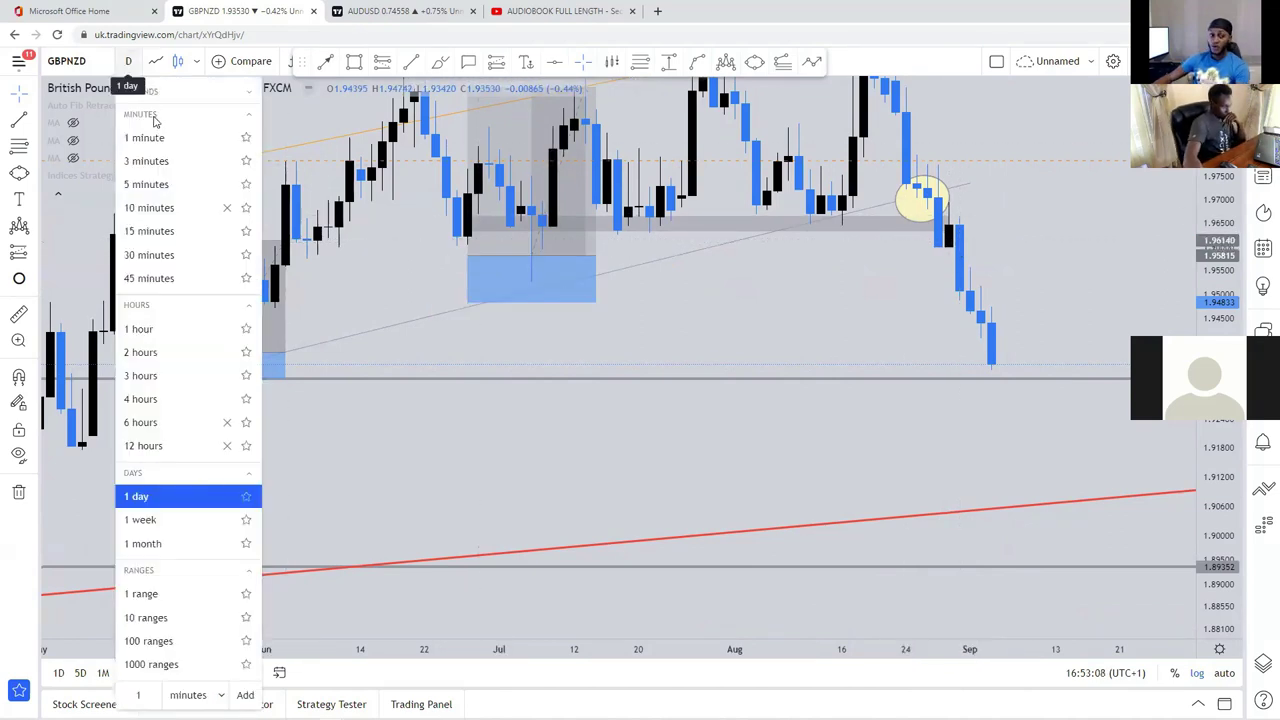
Step: Switch GBPNZD to 4-hour candles and zoom on the late-August to early-September selloff
{"action": "left_click", "coordinate": [185, 404]}
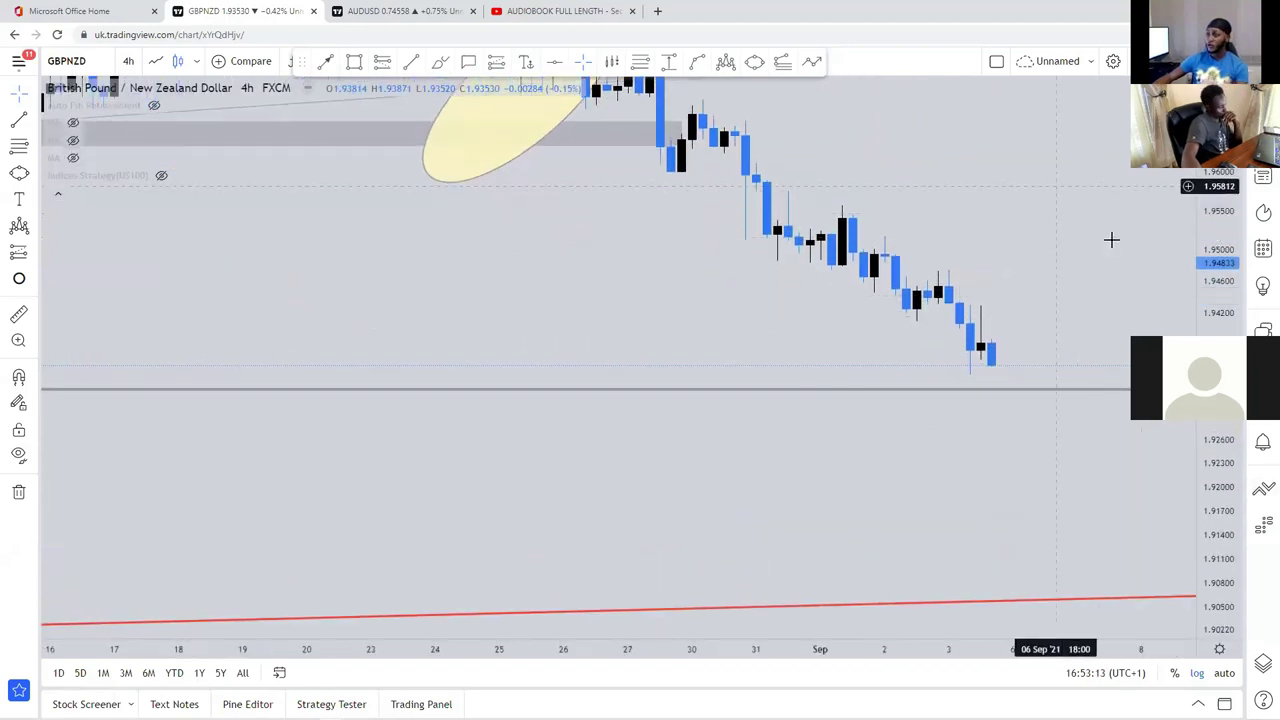
{"action": "scroll", "coordinate": [1111, 240], "scroll_direction": "down", "scroll_amount": 2}
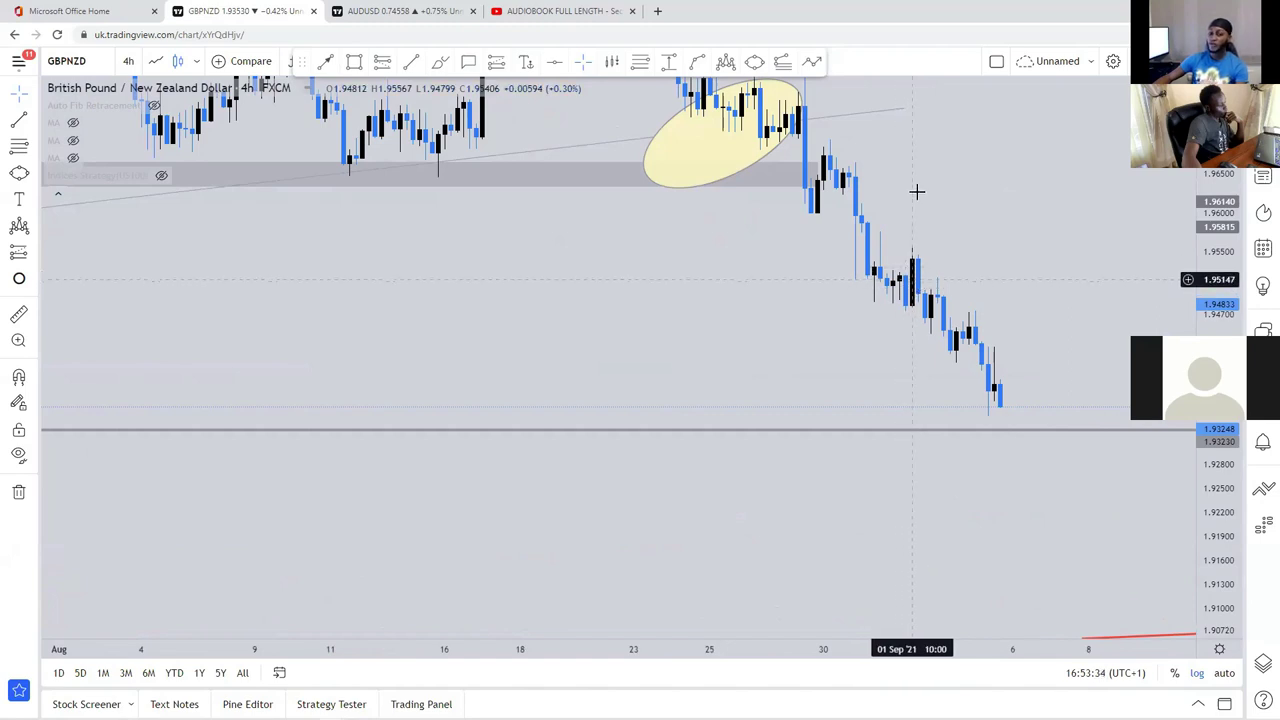
Step: Sketch a projected rise and fall after the latest low, then delete it
{"action": "left_click_drag", "start_coordinate": [761, 262], "coordinate": [694, 300]}
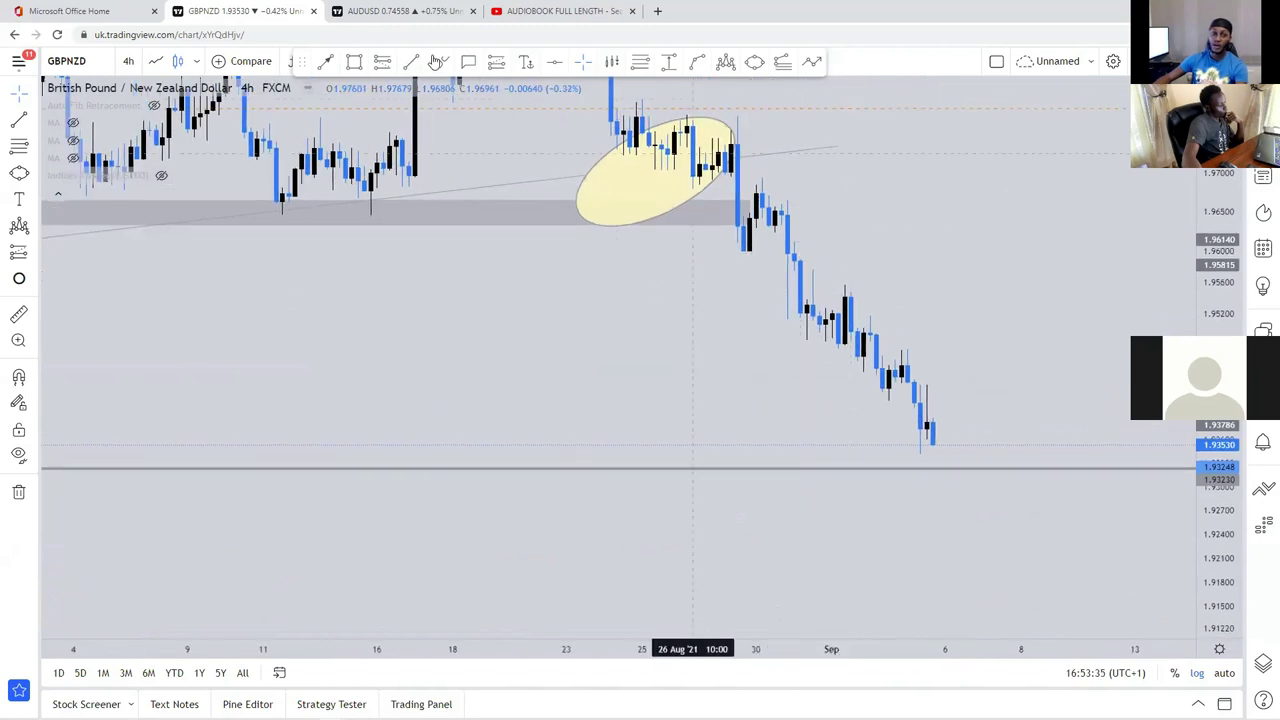
{"action": "mouse_move", "coordinate": [826, 354]}
{"action": "left_mouse_down"}
{"action": "mouse_move", "coordinate": [846, 234]}
{"action": "mouse_move", "coordinate": [886, 333]}
{"action": "left_mouse_up"}
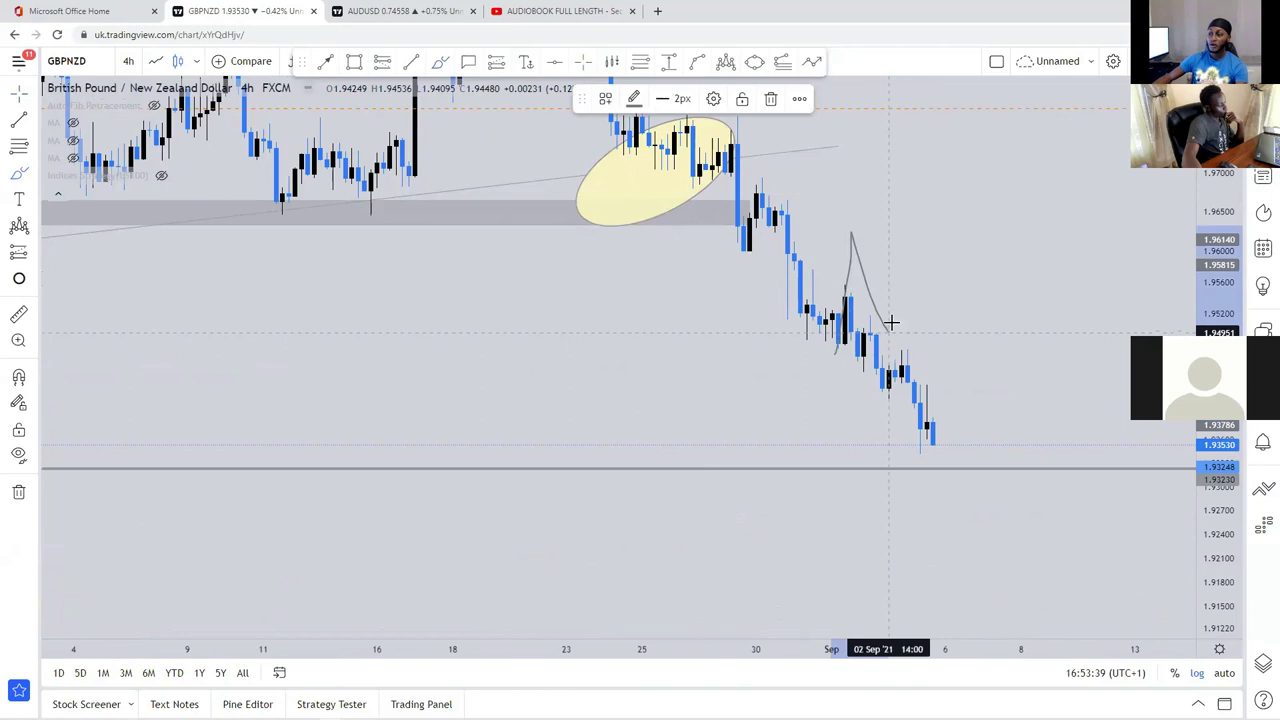
{"action": "mouse_move", "coordinate": [893, 325]}
{"action": "left_mouse_down"}
{"action": "mouse_move", "coordinate": [920, 257]}
{"action": "mouse_move", "coordinate": [927, 182]}
{"action": "left_mouse_up"}
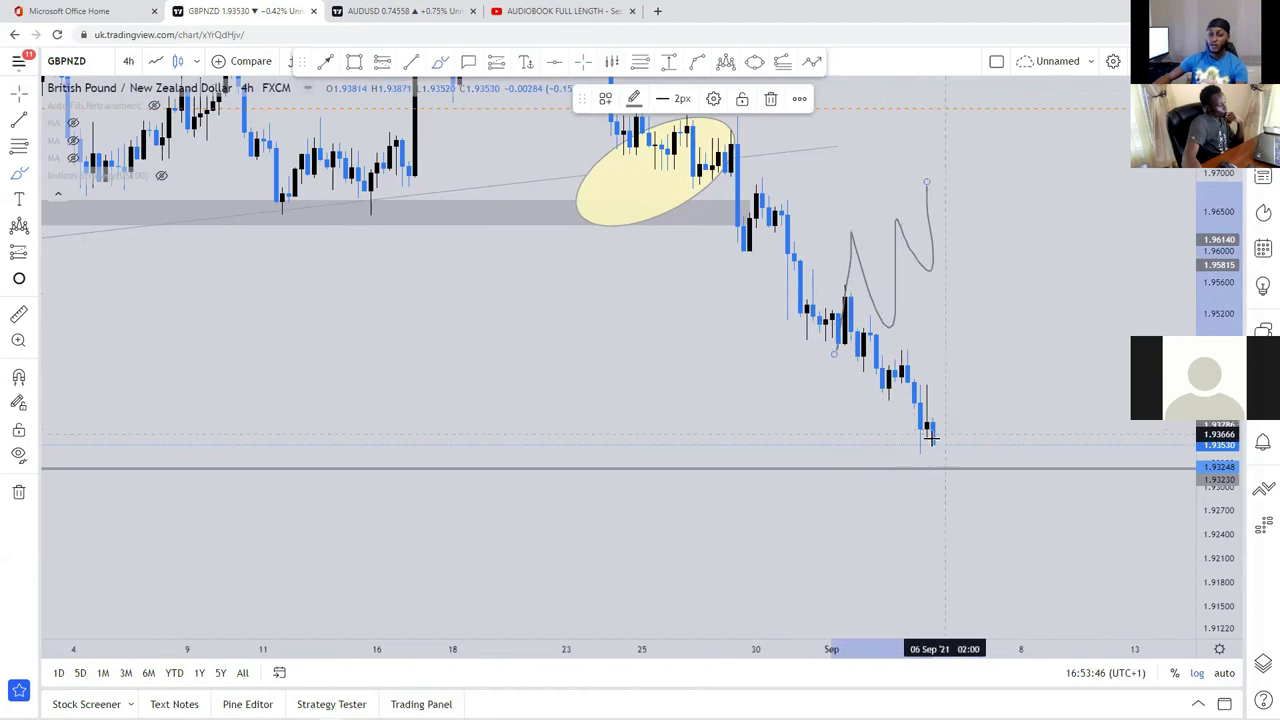
{"action": "left_click", "coordinate": [770, 98]}
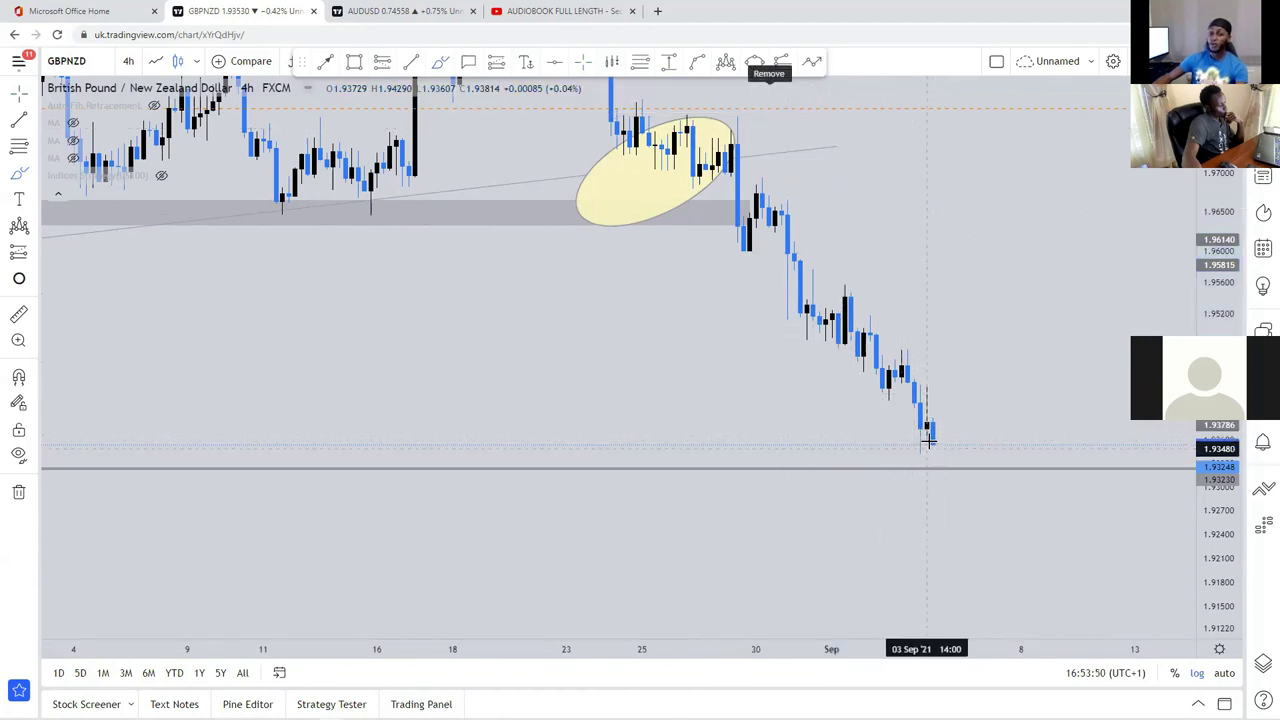
Step: Brush a hook bouncing up from the latest low, deleting the extra rising projection
{"action": "mouse_move", "coordinate": [930, 438]}
{"action": "left_mouse_down"}
{"action": "mouse_move", "coordinate": [949, 466]}
{"action": "mouse_move", "coordinate": [956, 399]}
{"action": "left_mouse_up"}
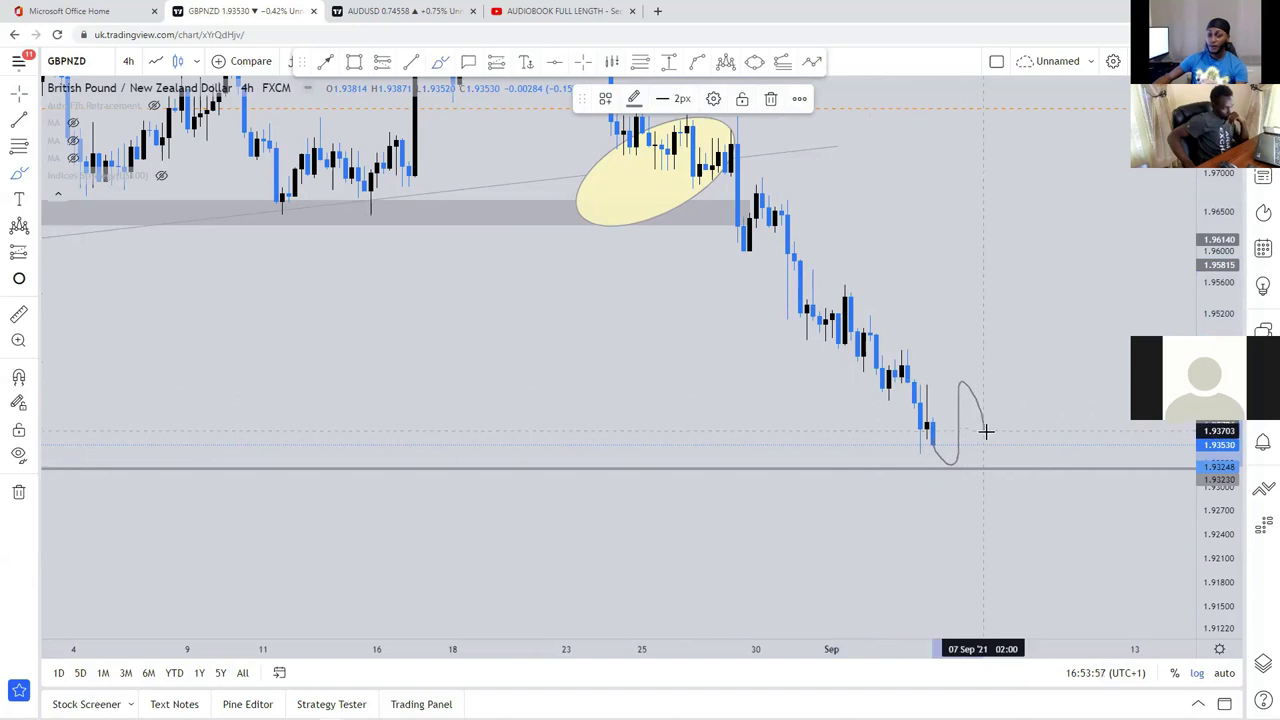
{"action": "mouse_move", "coordinate": [991, 429]}
{"action": "left_mouse_down"}
{"action": "mouse_move", "coordinate": [929, 463]}
{"action": "mouse_move", "coordinate": [966, 451]}
{"action": "mouse_move", "coordinate": [929, 463]}
{"action": "mouse_move", "coordinate": [940, 468]}
{"action": "left_mouse_up"}
{"action": "mouse_move", "coordinate": [991, 434]}
{"action": "left_mouse_down"}
{"action": "mouse_move", "coordinate": [997, 356]}
{"action": "mouse_move", "coordinate": [1054, 262]}
{"action": "mouse_move", "coordinate": [1078, 272]}
{"action": "left_mouse_up"}
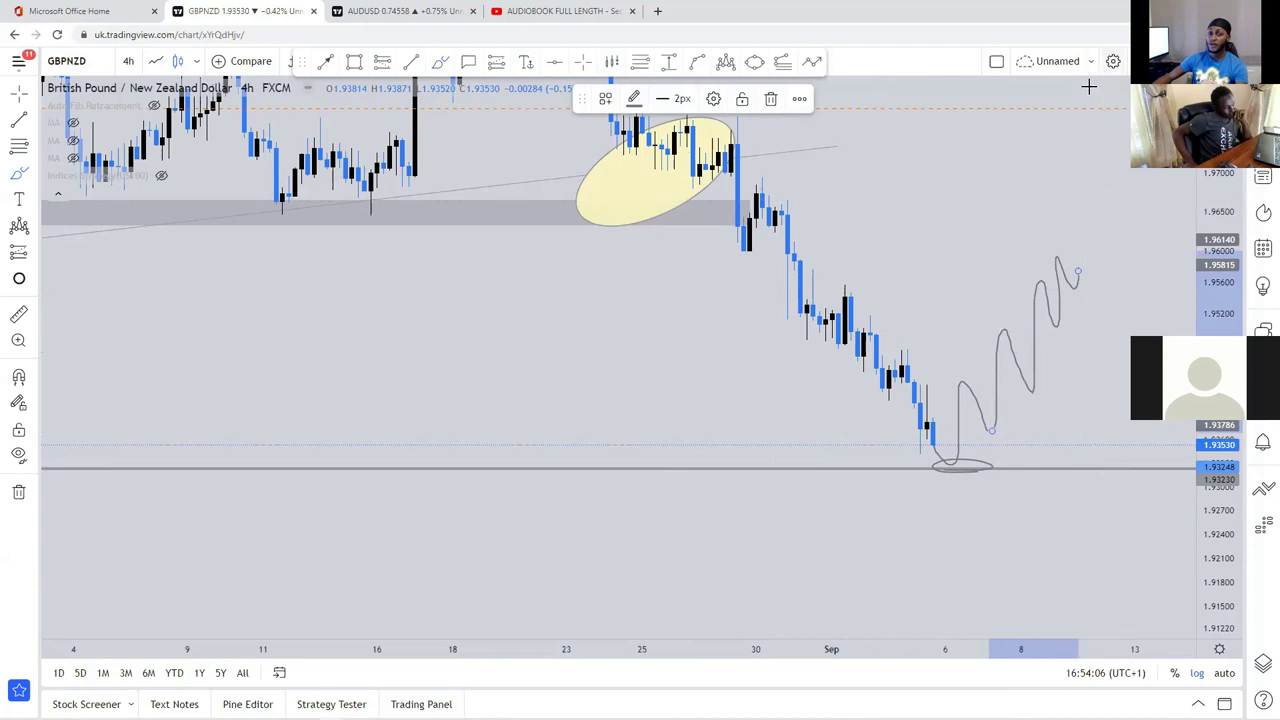
{"action": "left_click", "coordinate": [770, 98]}
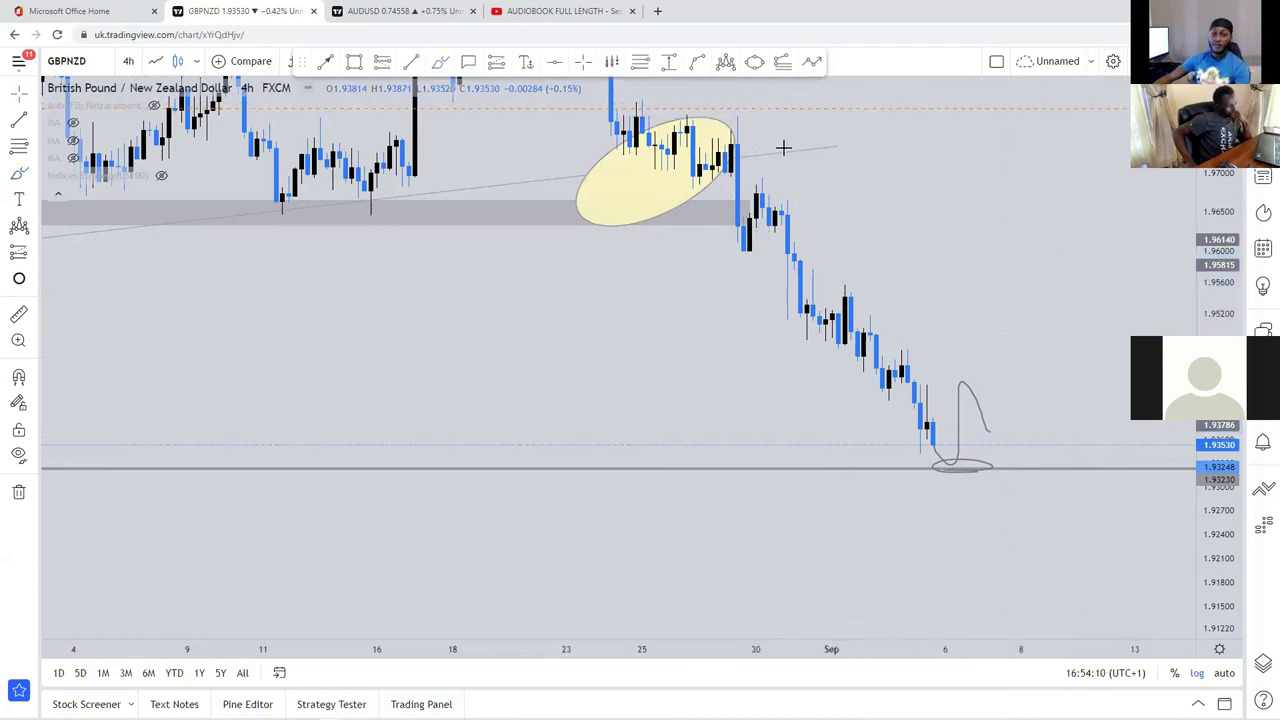
Step: Delete the yellow ellipse over the consolidation and zoom out
{"action": "left_click", "coordinate": [579, 193]}
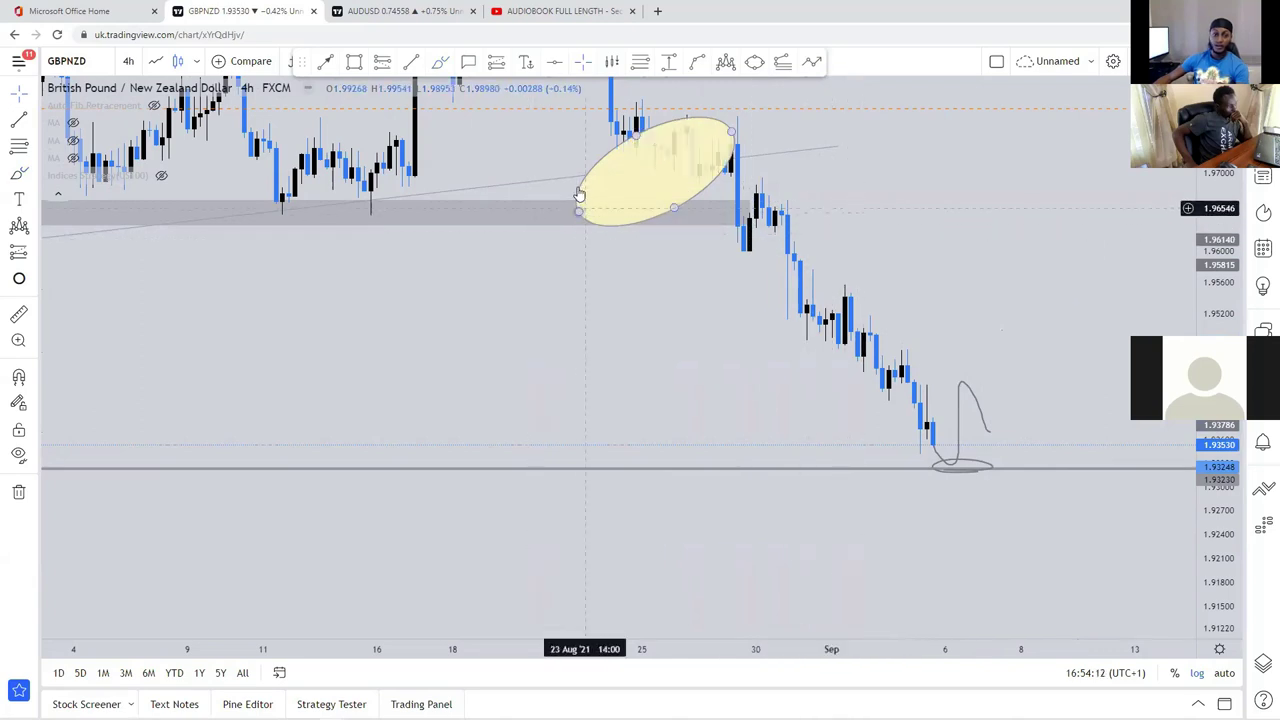
{"action": "key", "text": "Delete"}
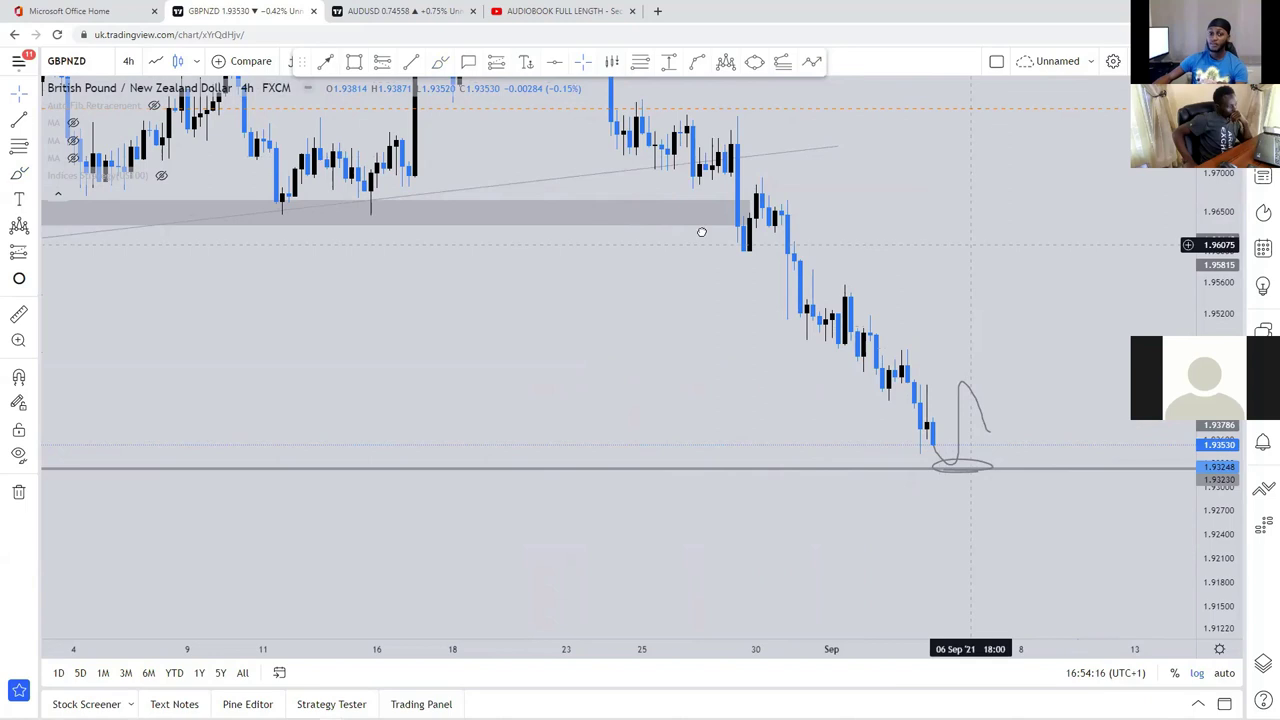
{"action": "scroll", "coordinate": [903, 243], "scroll_direction": "down", "scroll_amount": 5}
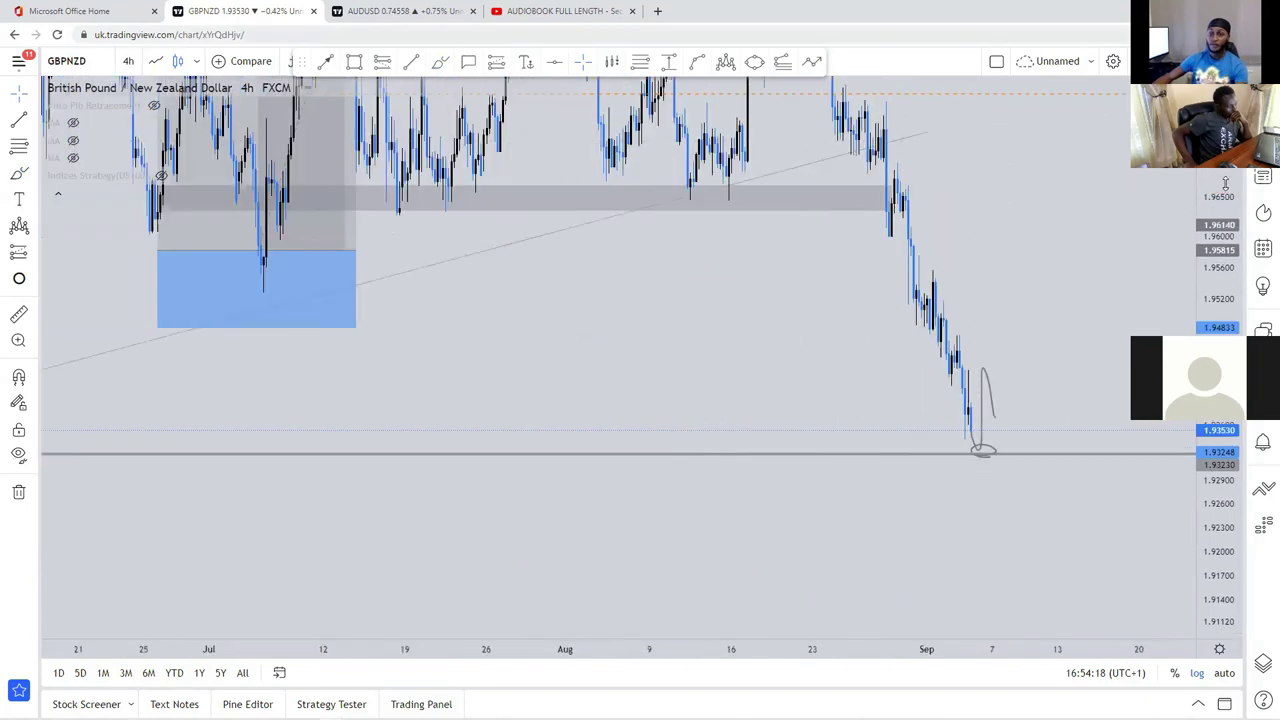
{"action": "scroll", "coordinate": [1162, 288], "scroll_direction": "down", "scroll_amount": 6}
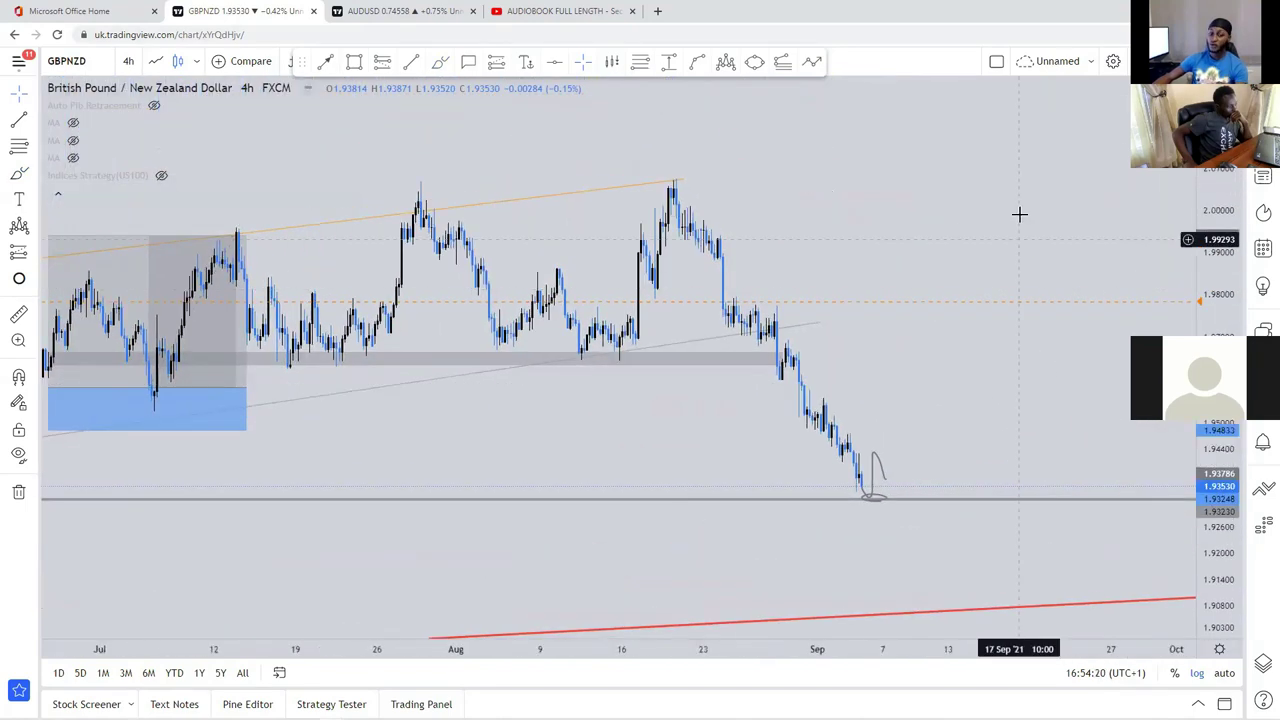
{"action": "scroll", "coordinate": [791, 347], "scroll_direction": "down", "scroll_amount": 1}
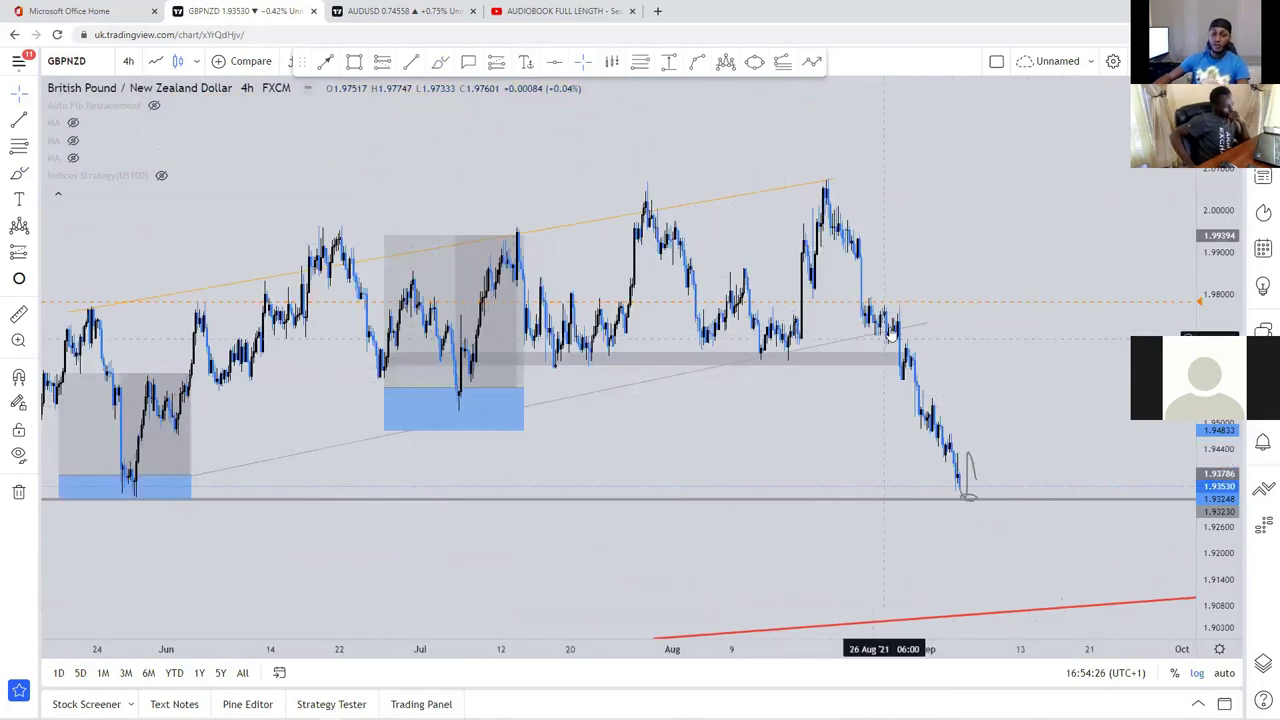
Step: Draw a rectangle around the late-August consolidation above the broken grey zone
{"action": "left_click", "coordinate": [356, 63]}
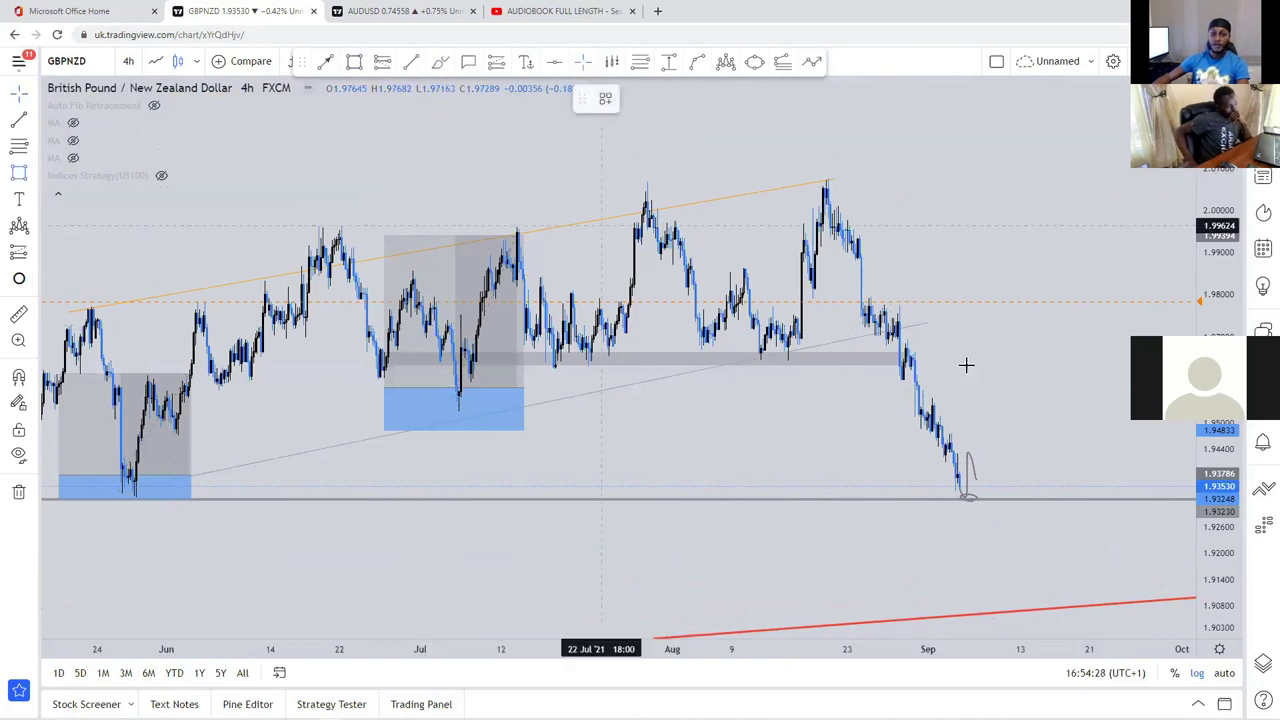
{"action": "left_click_drag", "start_coordinate": [958, 340], "coordinate": [858, 322]}
{"action": "left_click", "coordinate": [850, 281]}
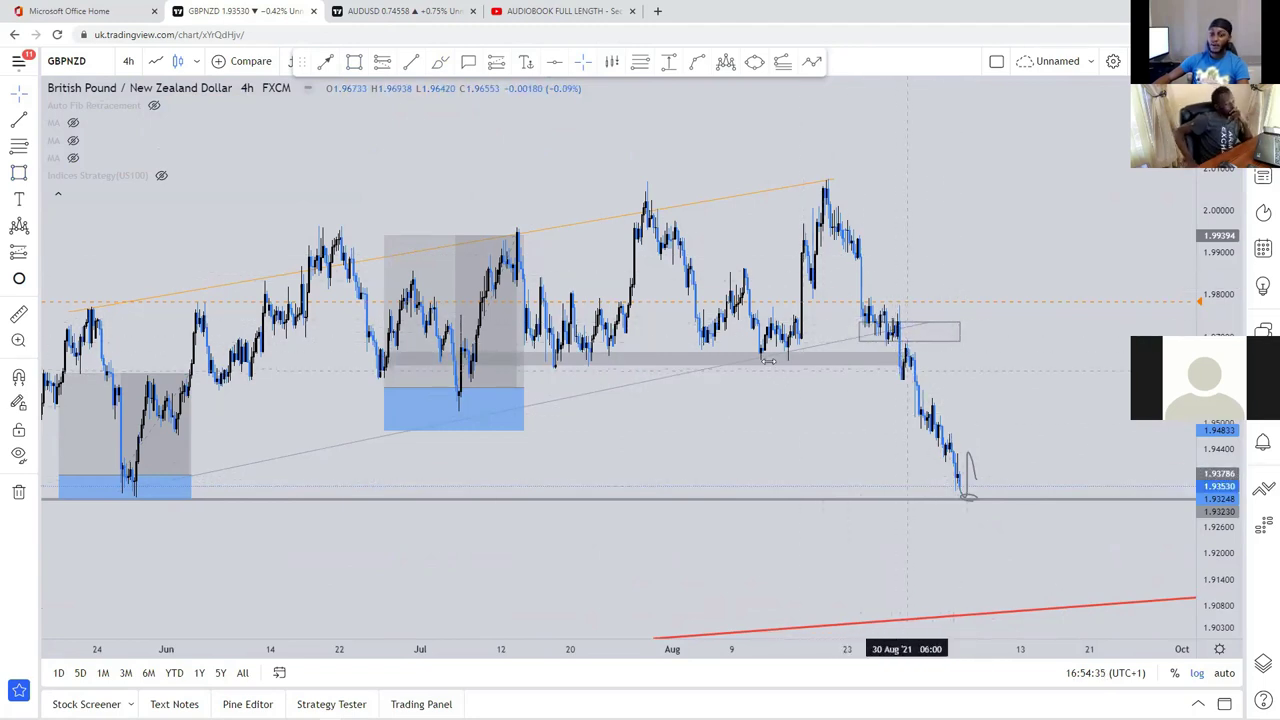
{"action": "scroll", "coordinate": [768, 361], "scroll_direction": "up", "scroll_amount": 3}
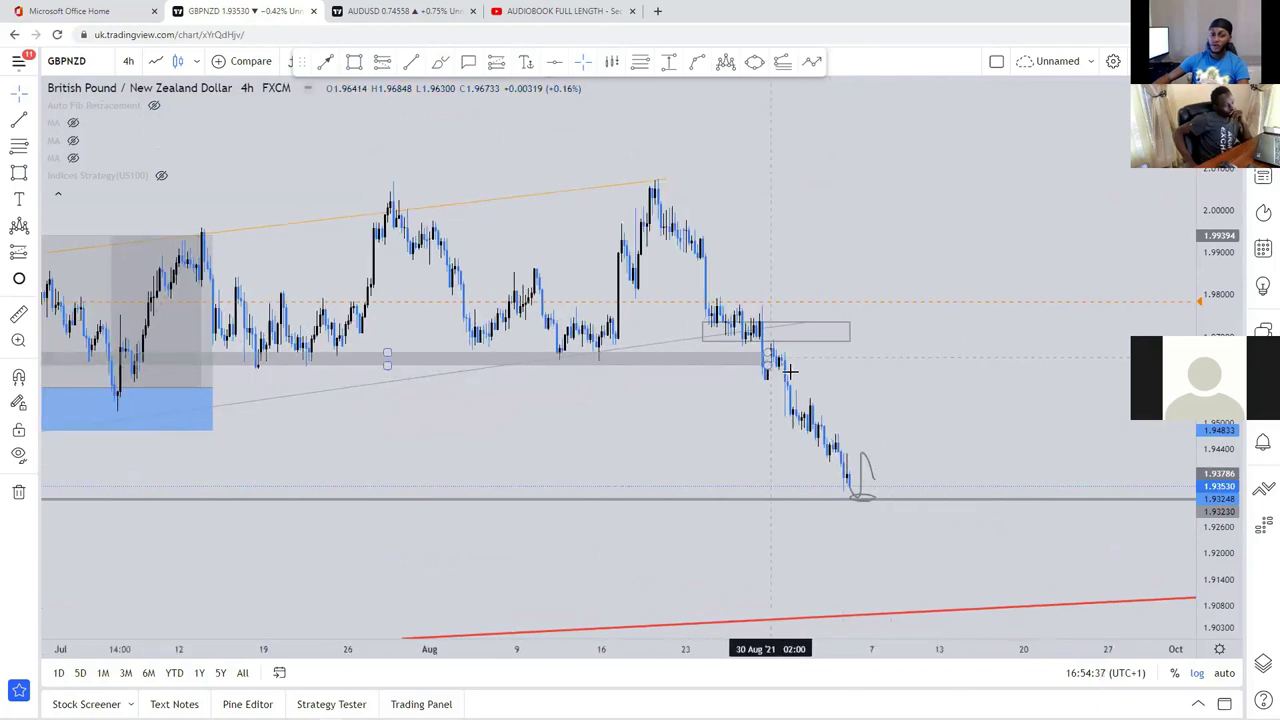
{"action": "left_click", "coordinate": [786, 422]}
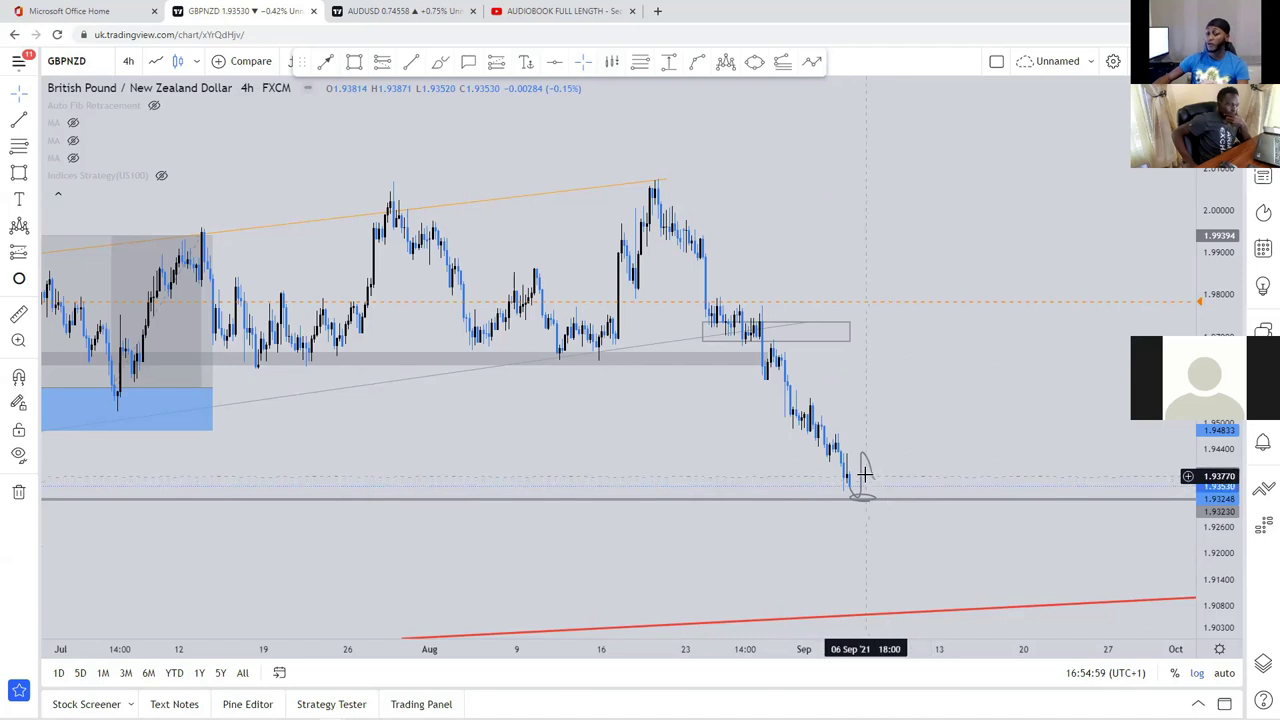
Step: Pan the 4-hour chart toward September, then back to June–August history
{"action": "scroll", "coordinate": [874, 425], "scroll_direction": "up", "scroll_amount": 3}
{"action": "left_click_drag", "start_coordinate": [874, 425], "coordinate": [1027, 440]}
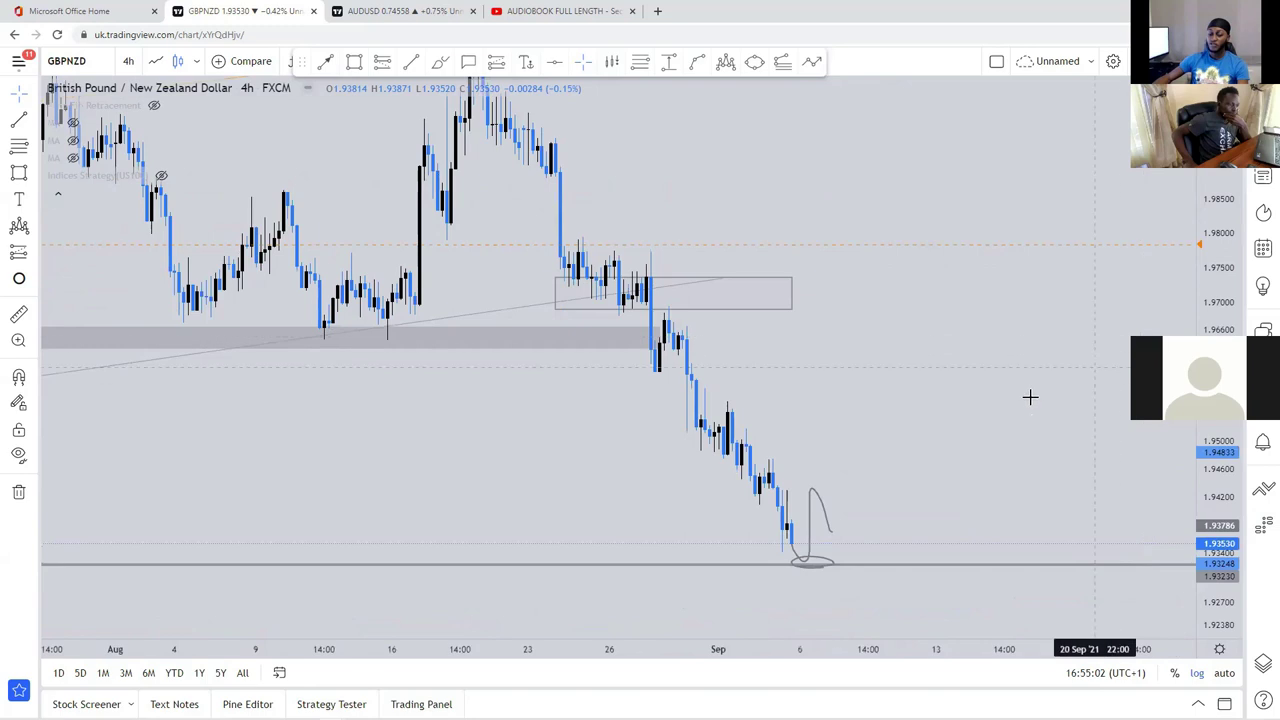
{"action": "scroll", "coordinate": [1025, 375], "scroll_direction": "down", "scroll_amount": 5}
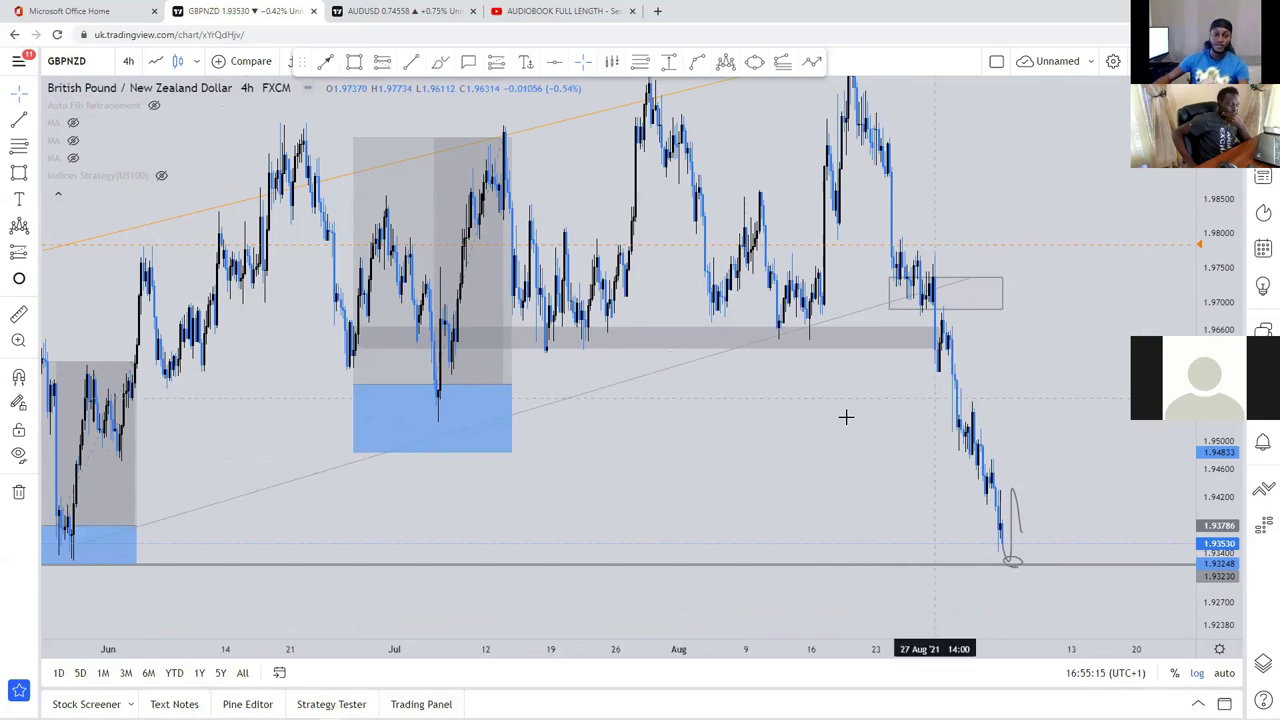
{"action": "left_click_drag", "start_coordinate": [862, 407], "coordinate": [658, 364]}
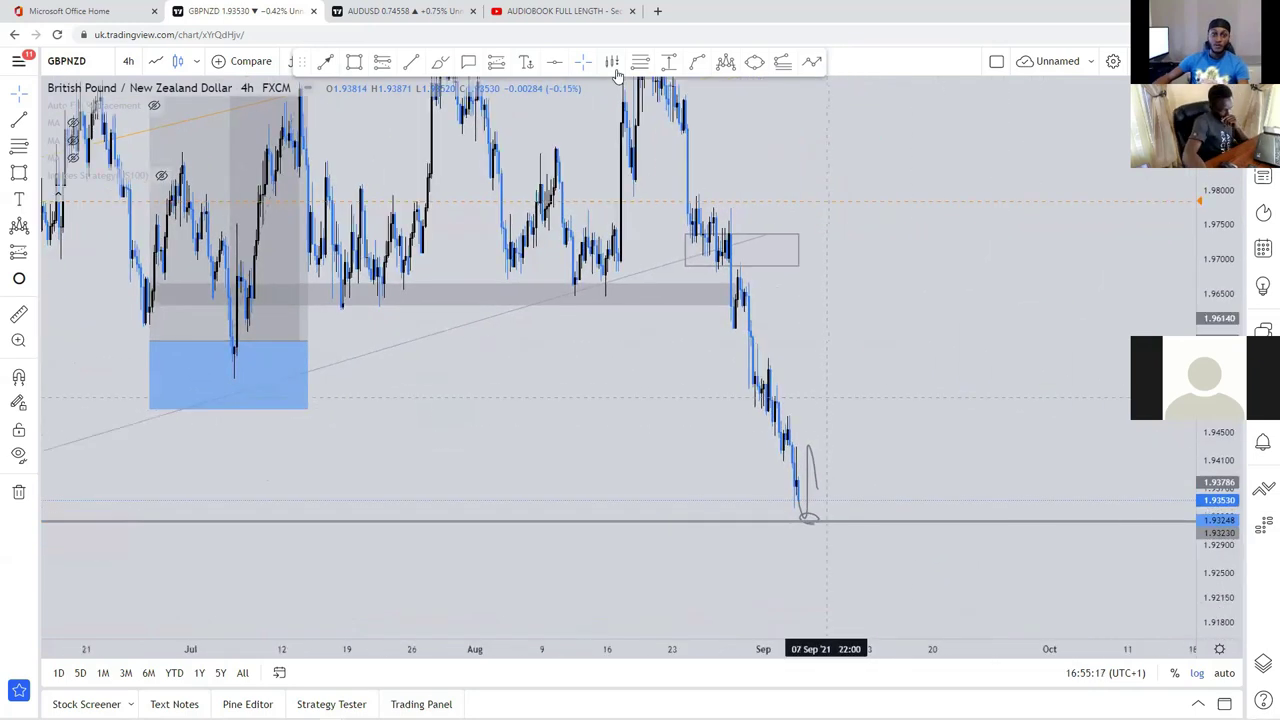
Step: Brush-sketch an upward move, loop the 1.970 resistance zone, and widen the grey rectangle to late September
{"action": "left_click", "coordinate": [440, 62]}
{"action": "left_click_drag", "start_coordinate": [815, 510], "coordinate": [822, 245]}
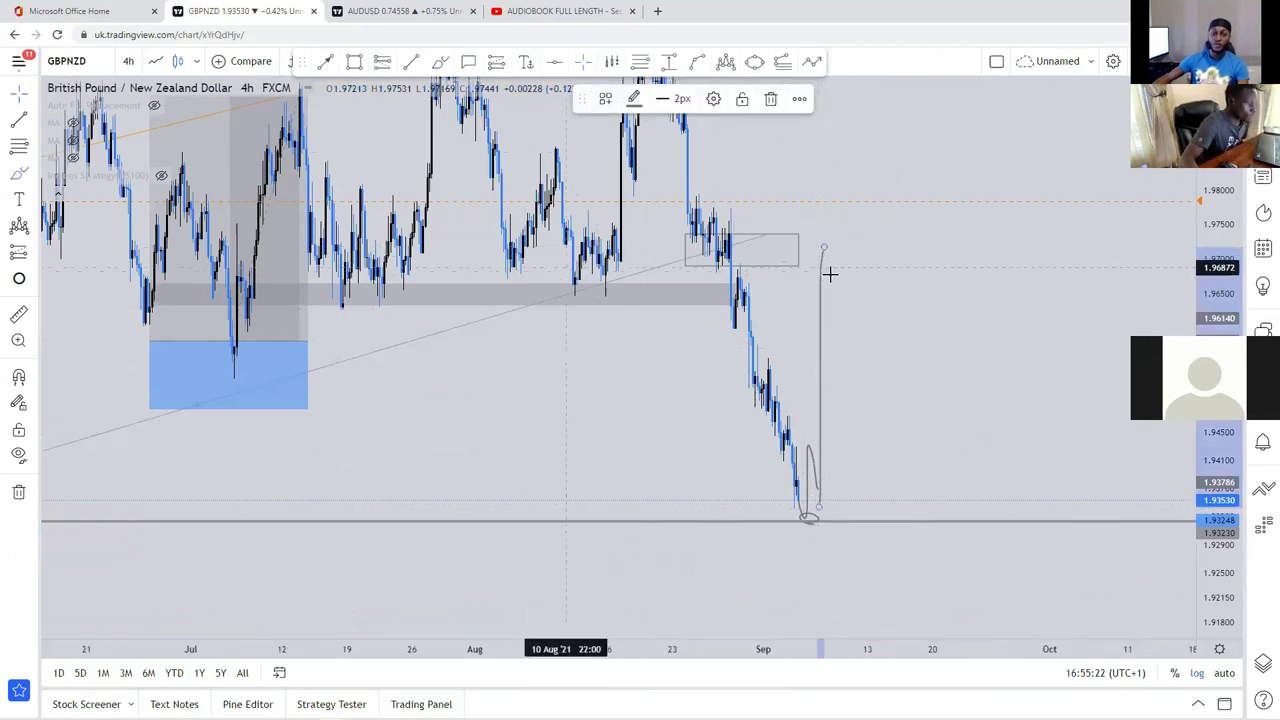
{"action": "mouse_move", "coordinate": [588, 268]}
{"action": "left_mouse_down"}
{"action": "mouse_move", "coordinate": [900, 269]}
{"action": "mouse_move", "coordinate": [931, 226]}
{"action": "mouse_move", "coordinate": [770, 228]}
{"action": "left_mouse_up"}
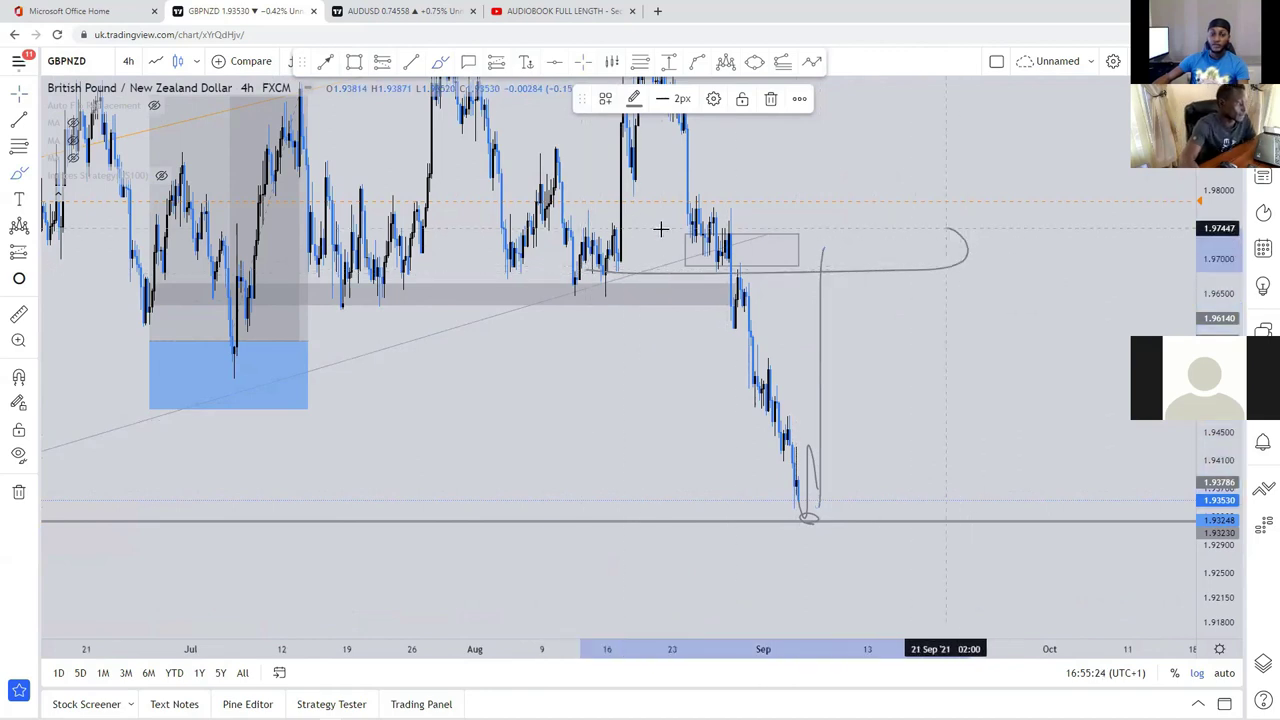
{"action": "left_click_drag", "start_coordinate": [584, 243], "coordinate": [600, 262]}
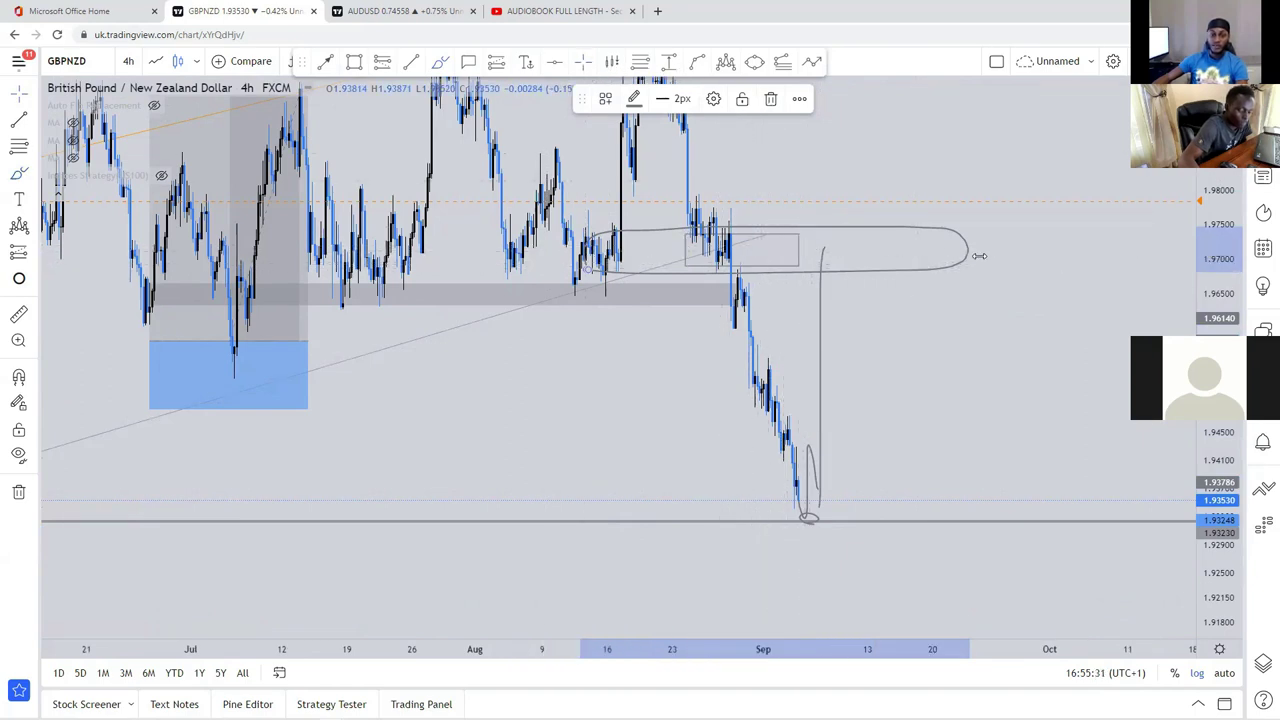
{"action": "left_click_drag", "start_coordinate": [797, 250], "coordinate": [989, 250]}
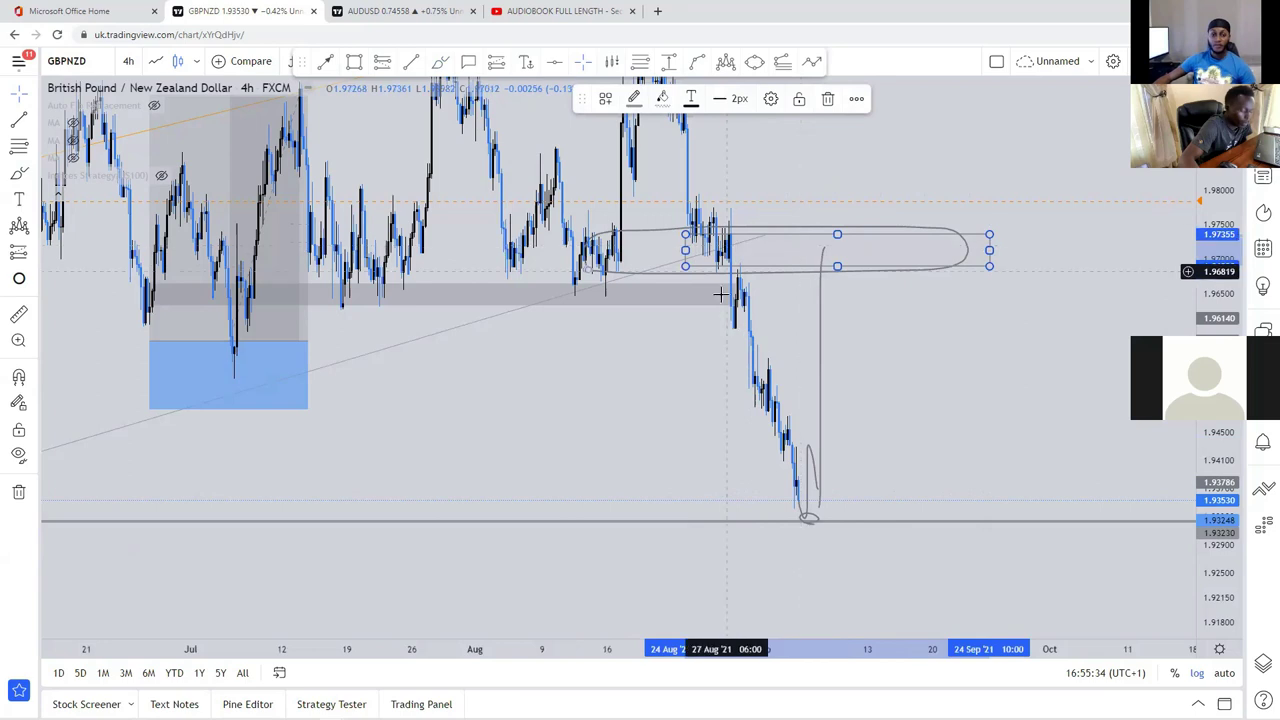
{"action": "scroll", "coordinate": [716, 204], "scroll_direction": "up", "scroll_amount": 2}
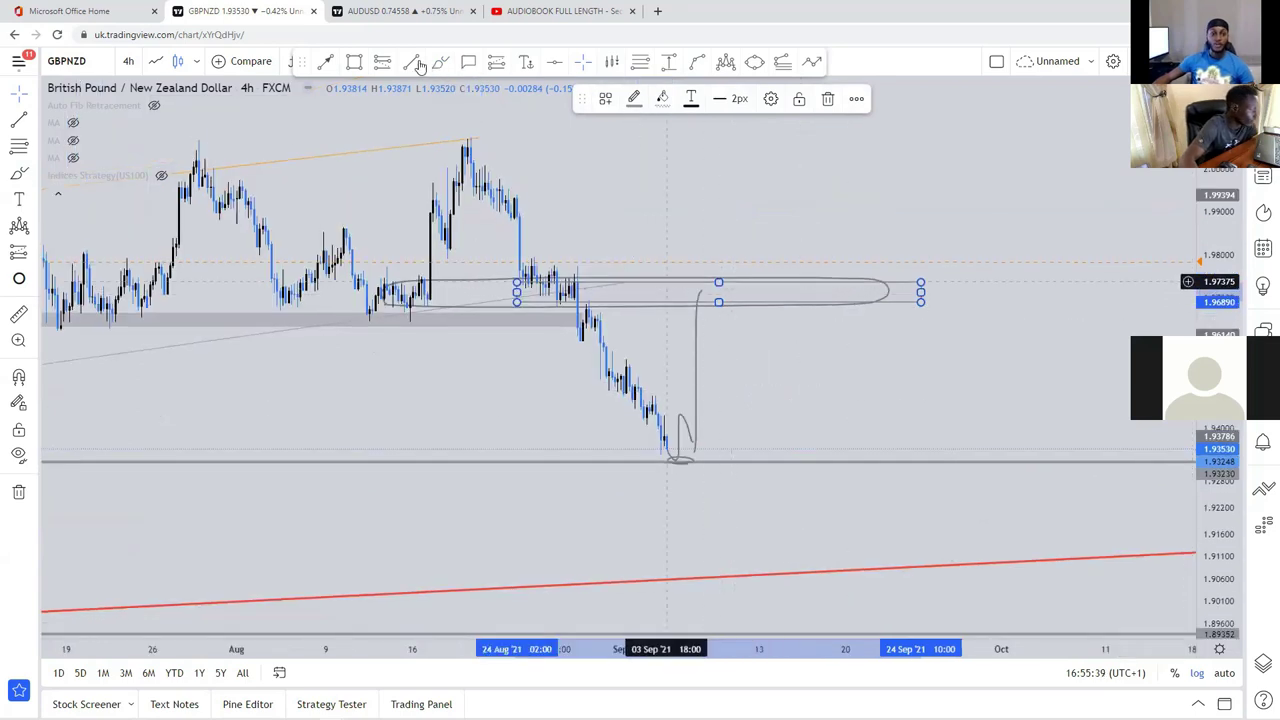
Step: Draw the lower channel trend line from the early-August low to below the recent low
{"action": "left_click", "coordinate": [362, 346]}
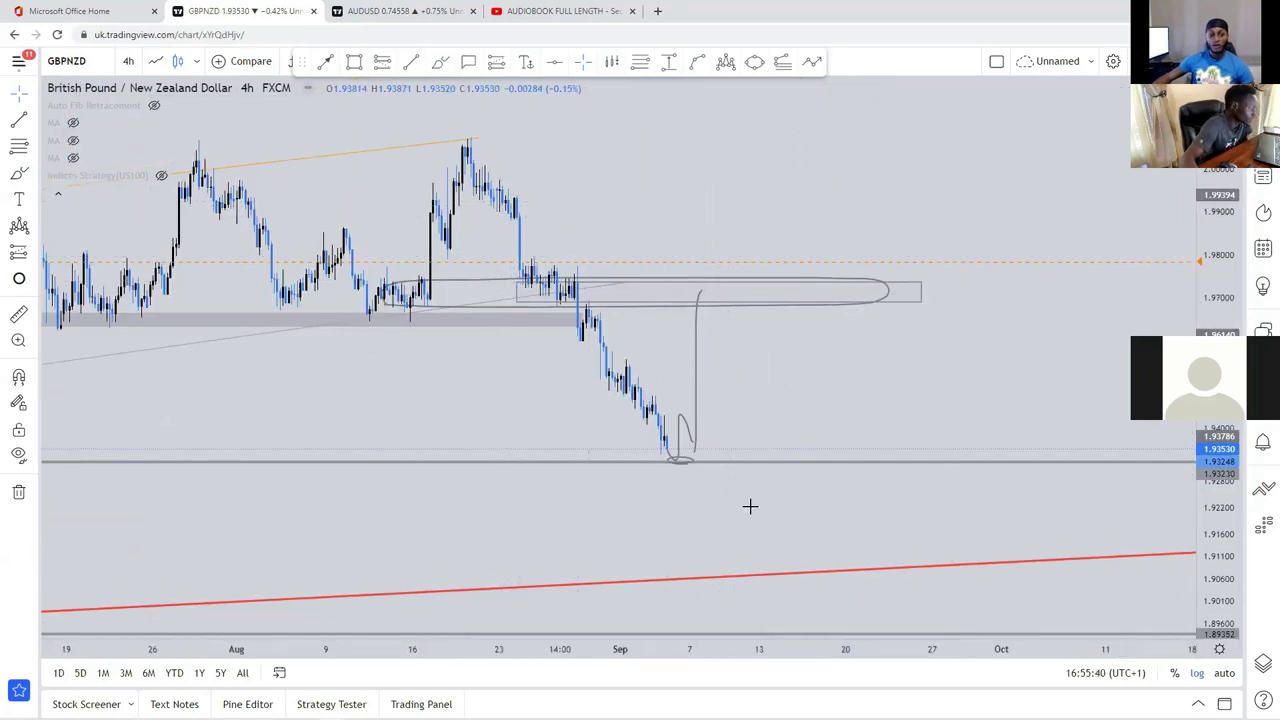
{"action": "key", "text": "alt+t"}
{"action": "left_click", "coordinate": [265, 302]}
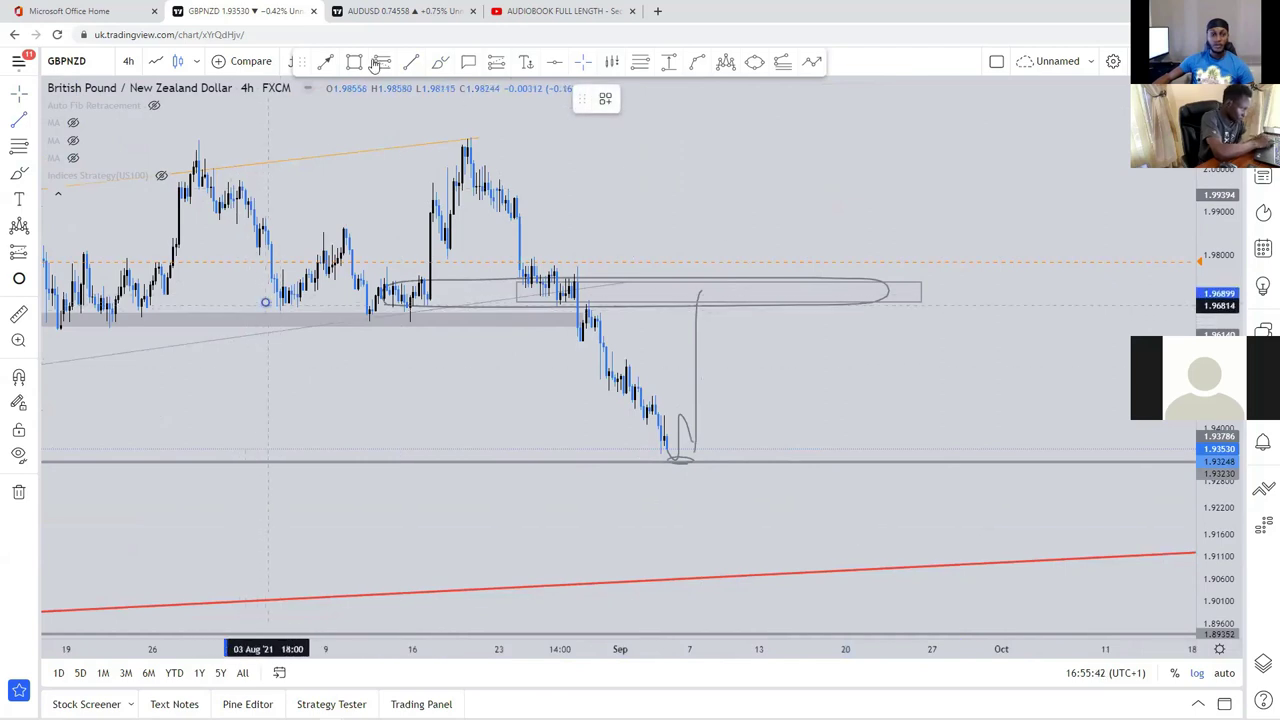
{"action": "left_click", "coordinate": [851, 527]}
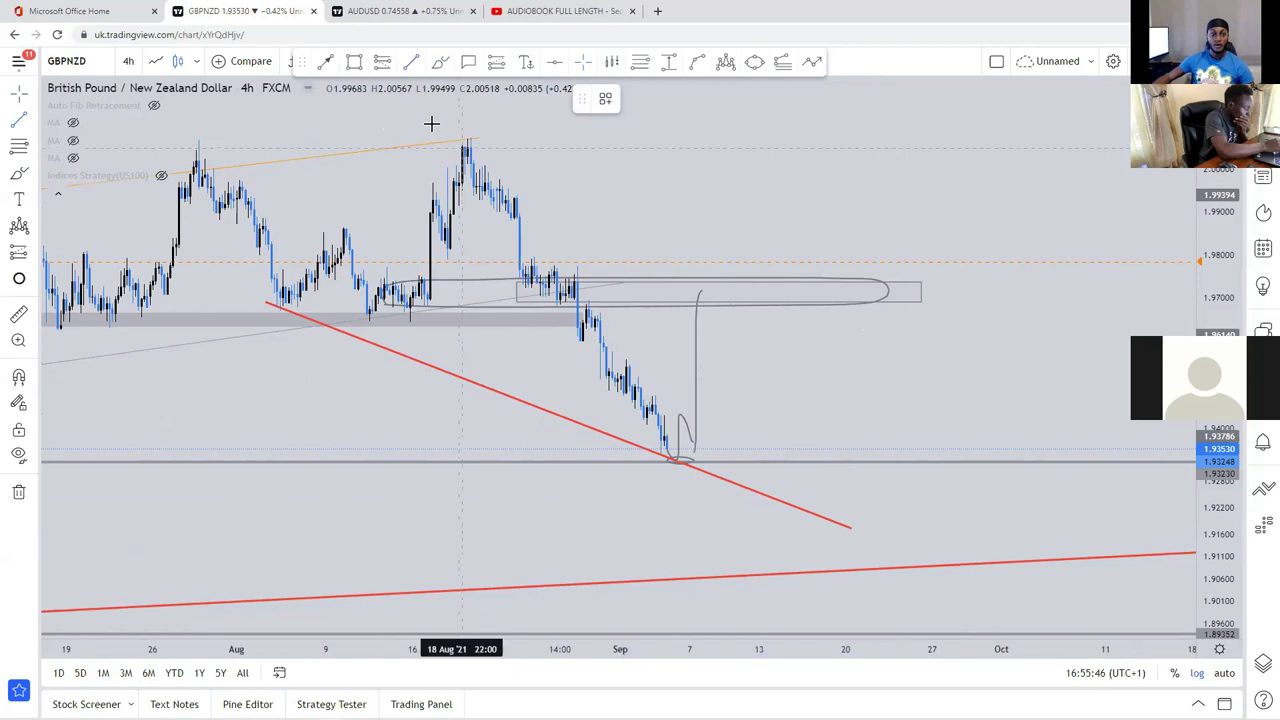
Step: Draw the upper channel line from the mid-August high, then snap both lines' start points onto the highs and lows
{"action": "left_click", "coordinate": [467, 136]}
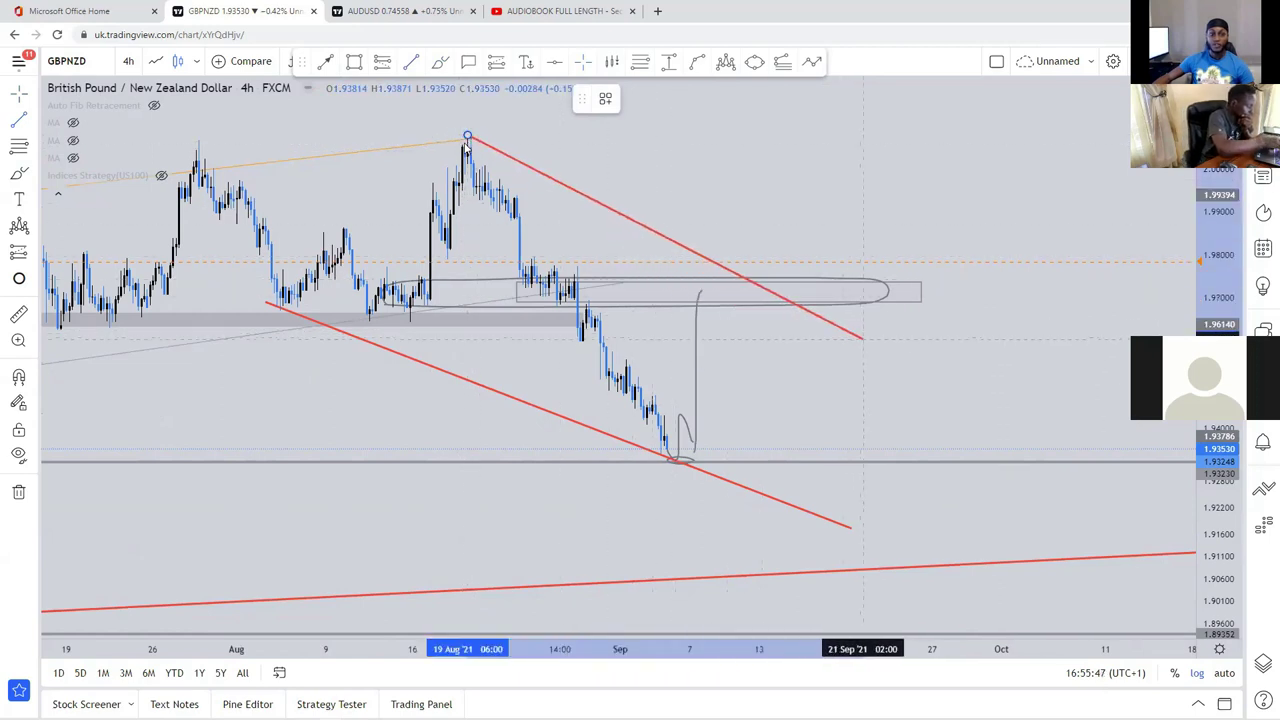
{"action": "left_click", "coordinate": [871, 344]}
{"action": "left_click_drag", "start_coordinate": [467, 135], "coordinate": [465, 143]}
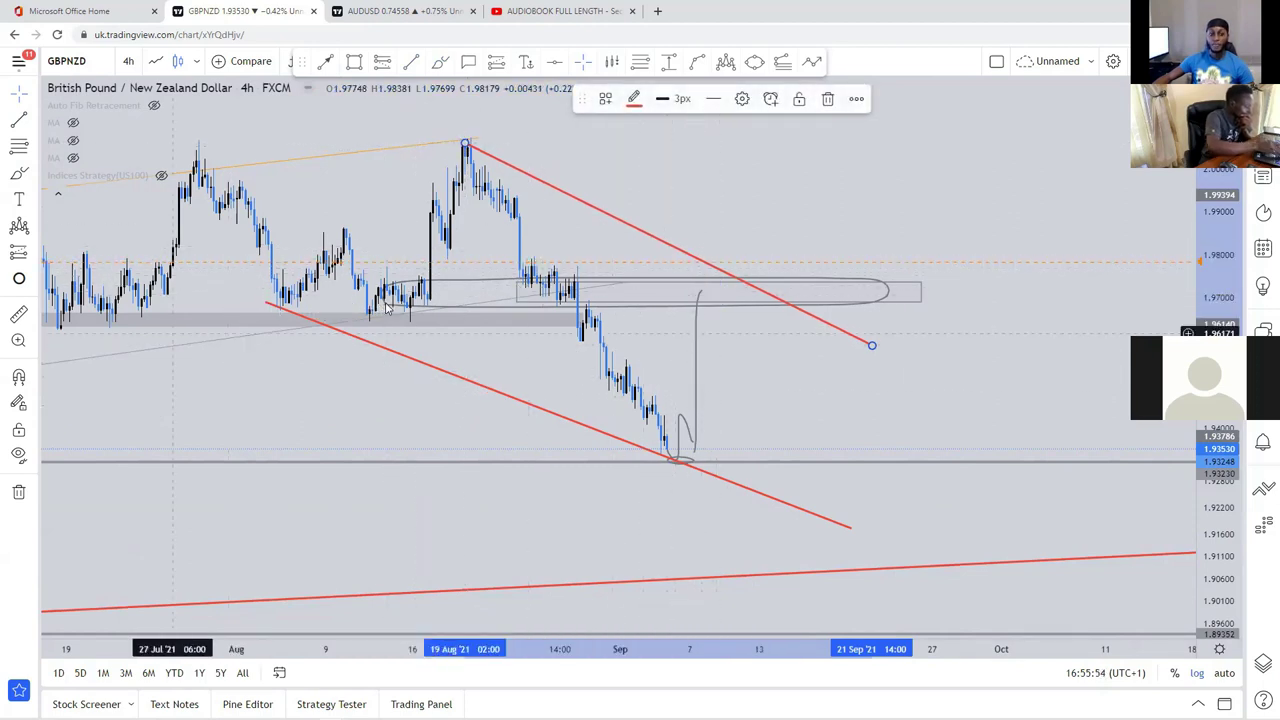
{"action": "left_click_drag", "start_coordinate": [700, 403], "coordinate": [672, 385]}
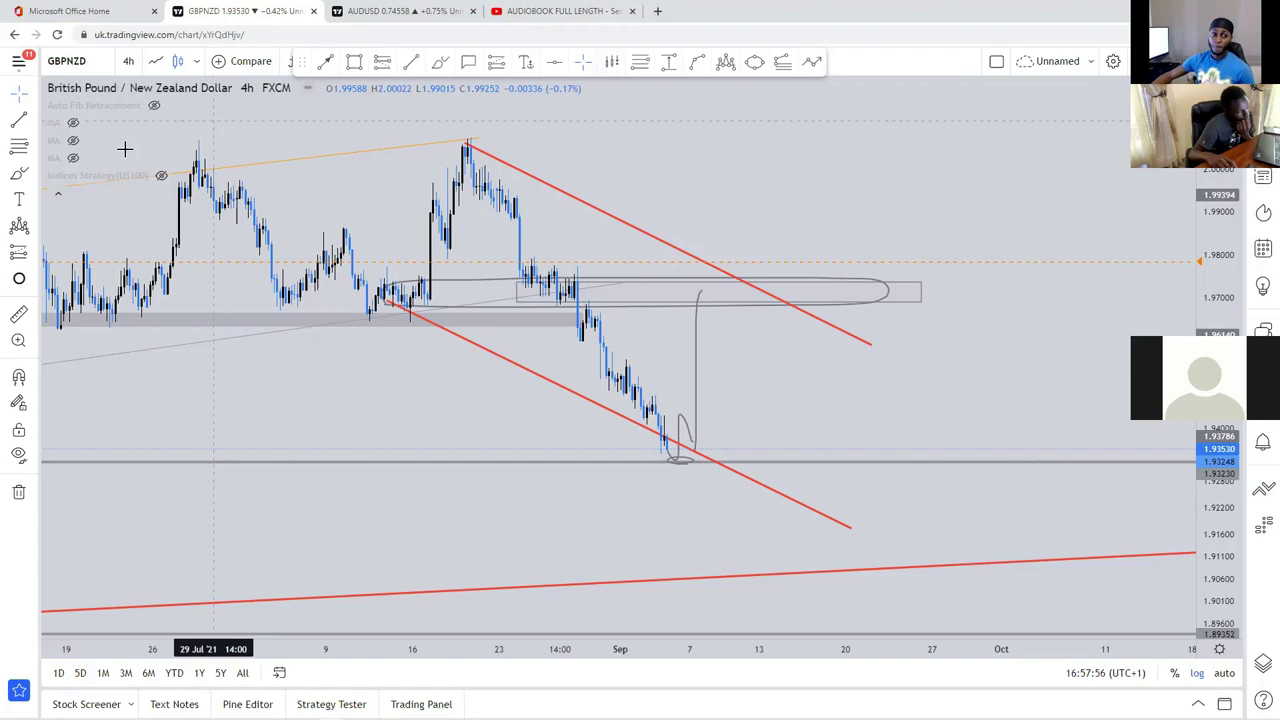
Step: Briefly show the hidden moving averages, then hide the red, purple and green averages again
{"action": "left_click", "coordinate": [72, 140]}
{"action": "left_click", "coordinate": [70, 152]}
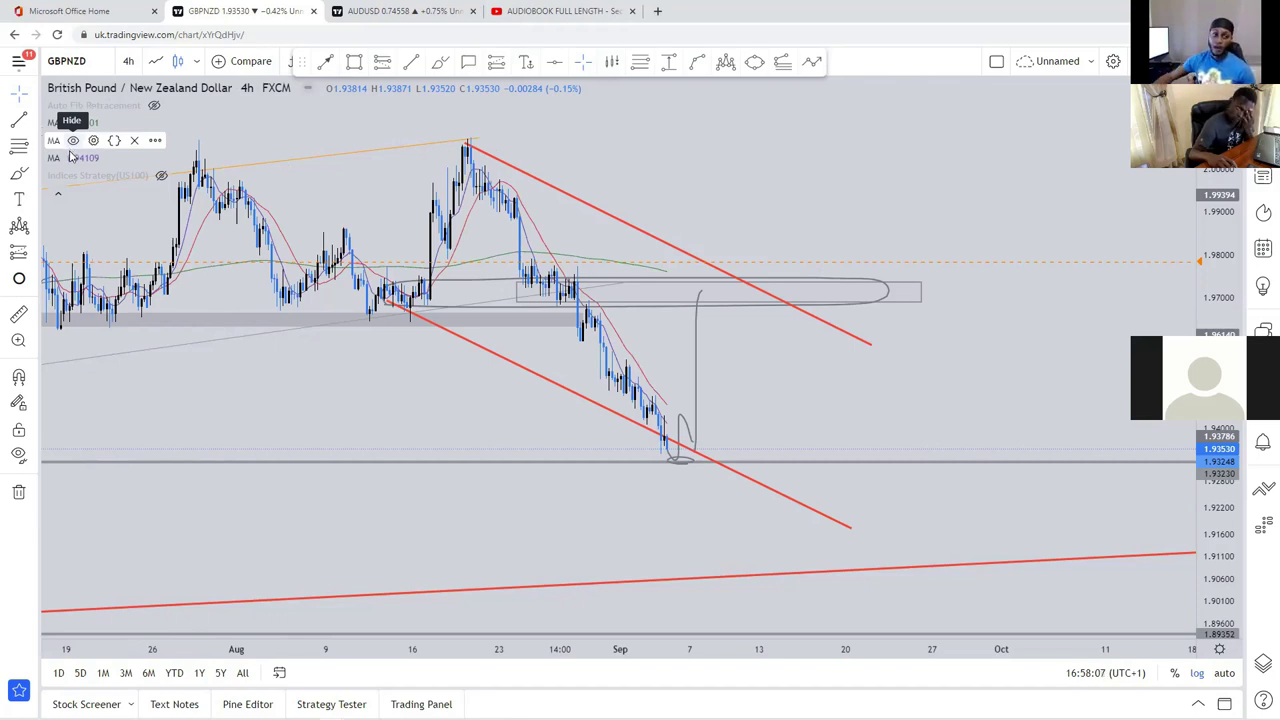
{"action": "left_click", "coordinate": [73, 140]}
{"action": "left_click", "coordinate": [73, 158]}
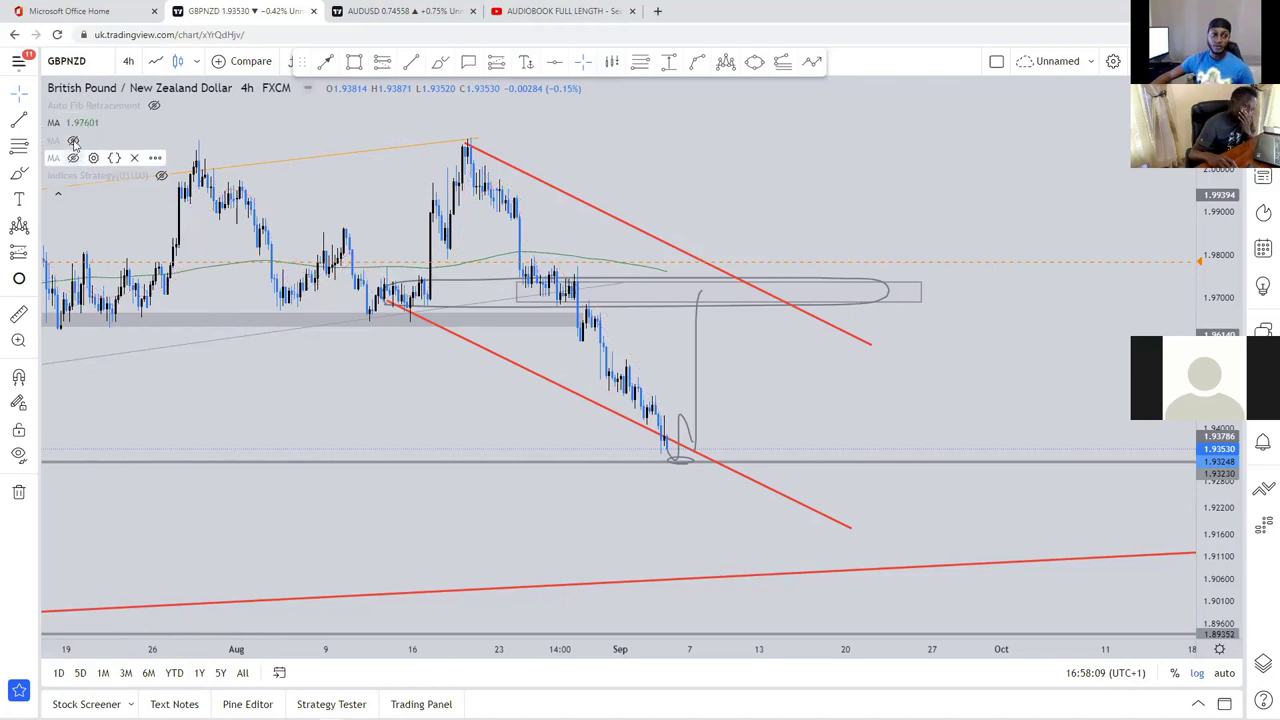
{"action": "left_click", "coordinate": [73, 122]}
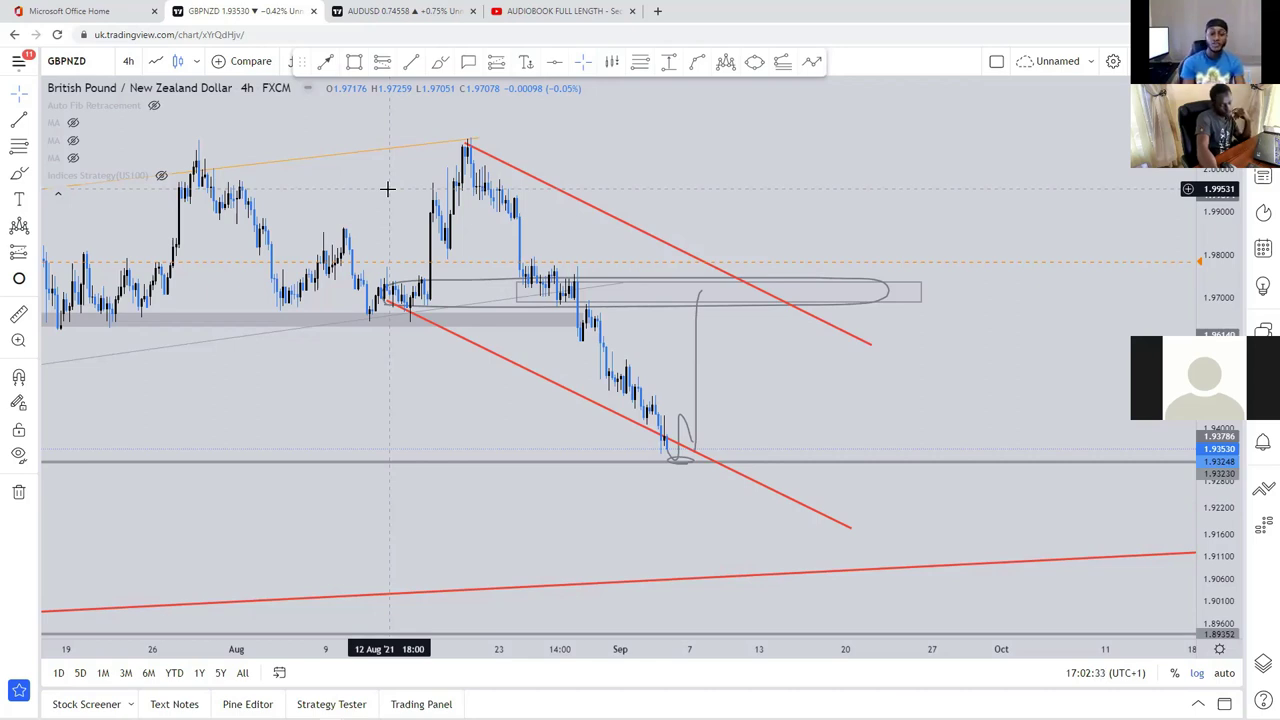
Step: Open 1govfx.academy from a new tab's shortcut tiles, then go back to the AUDUSD chart
{"action": "left_click", "coordinate": [657, 11]}
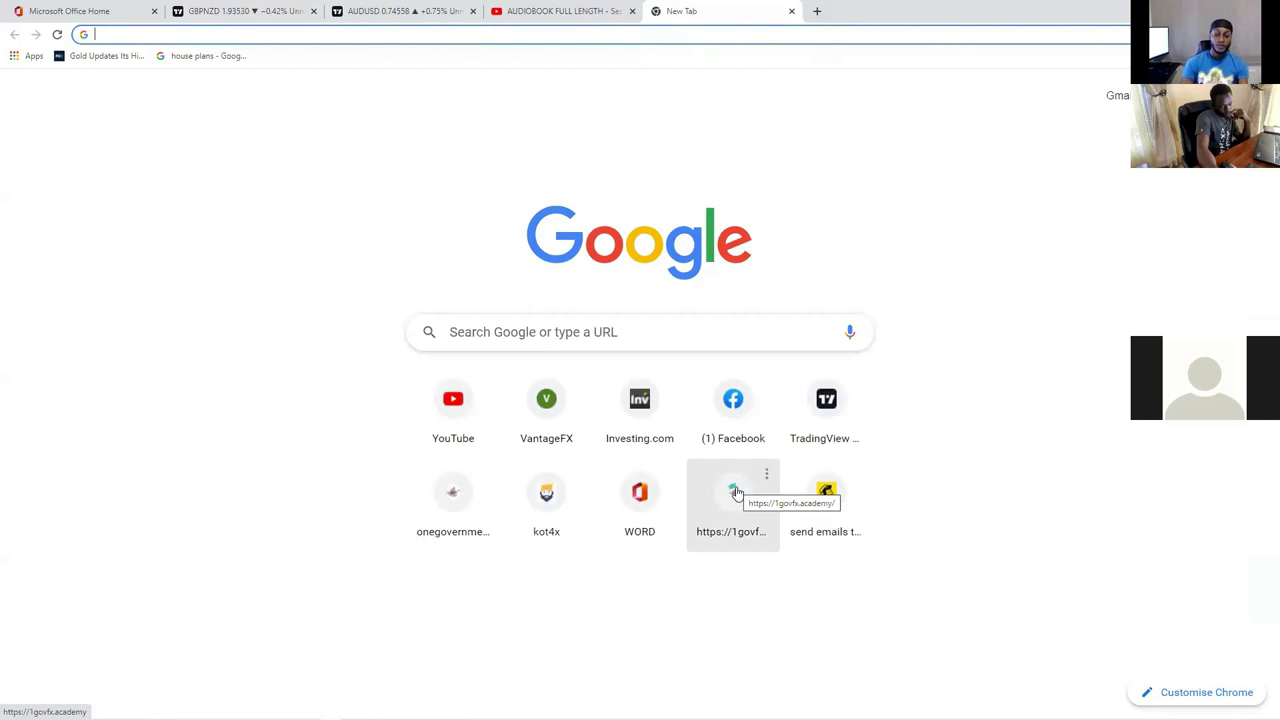
{"action": "left_click", "coordinate": [737, 491]}
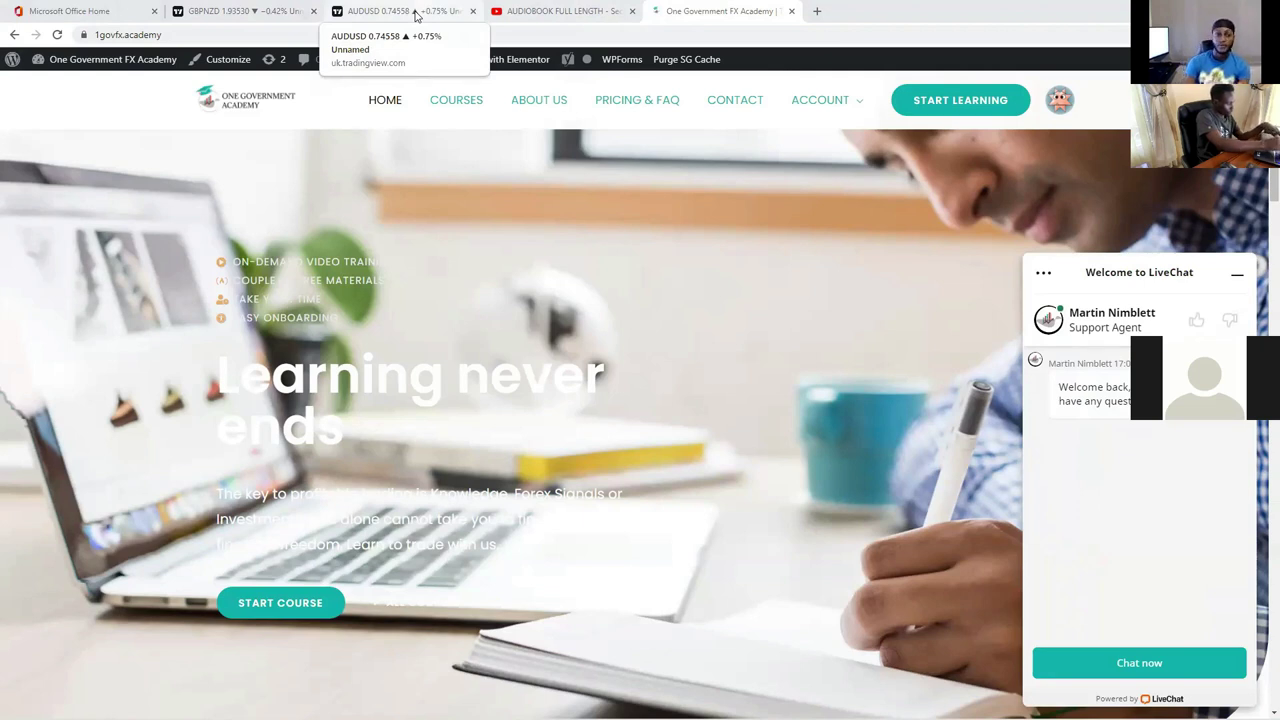
{"action": "left_click", "coordinate": [416, 15]}
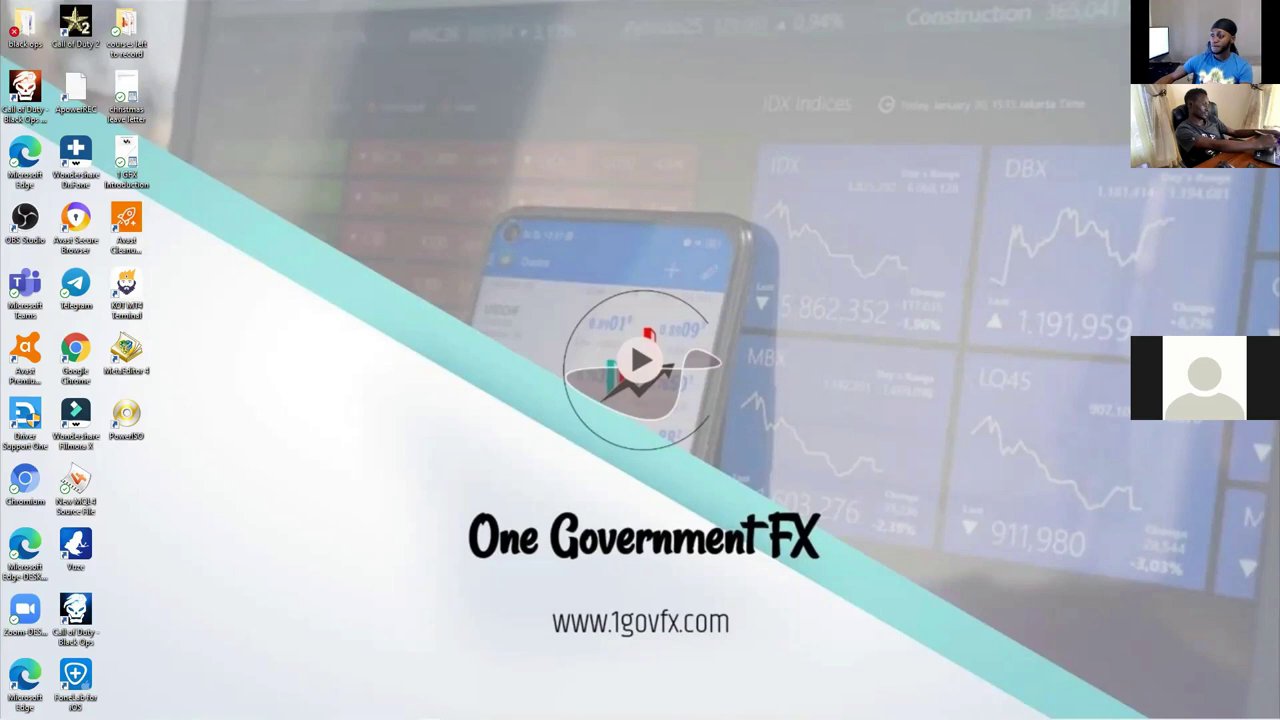
Step: Scroll through the academy home page's Popular Courses and Why Choose Us sections, then open the courses list
{"action": "key", "text": "alt+Tab"}
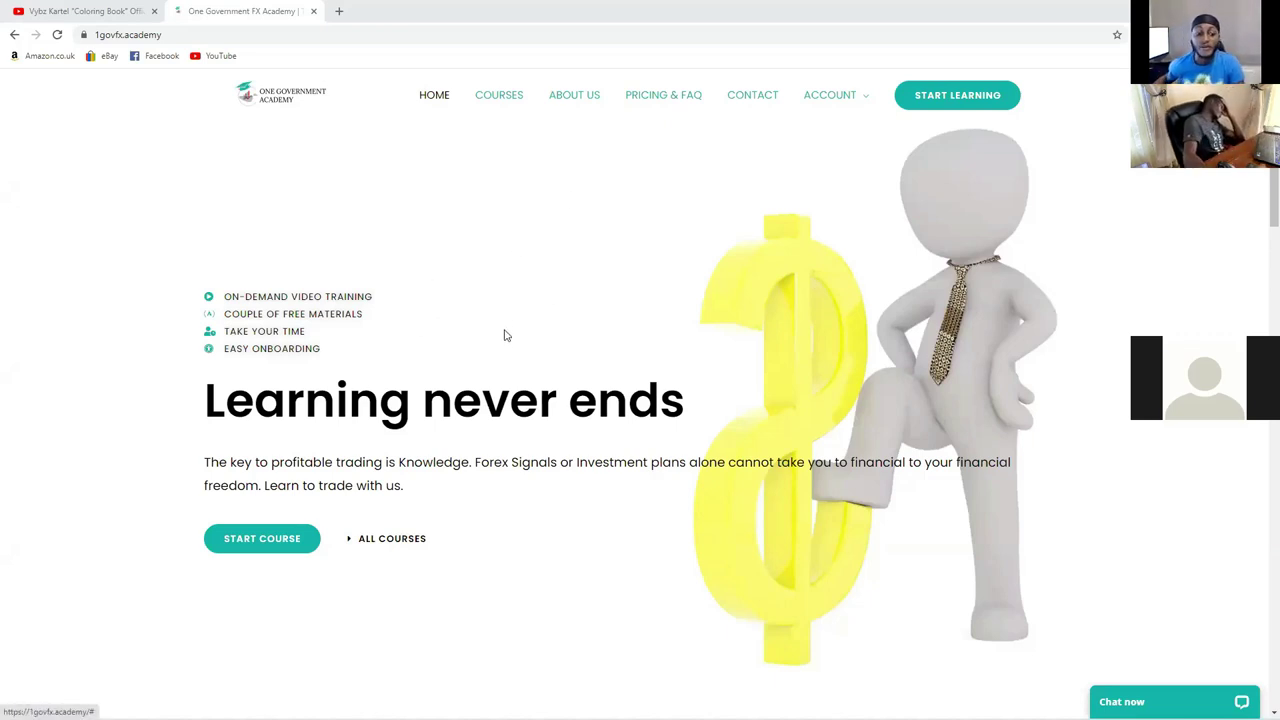
{"action": "scroll", "coordinate": [523, 337], "scroll_direction": "down", "scroll_amount": 3}
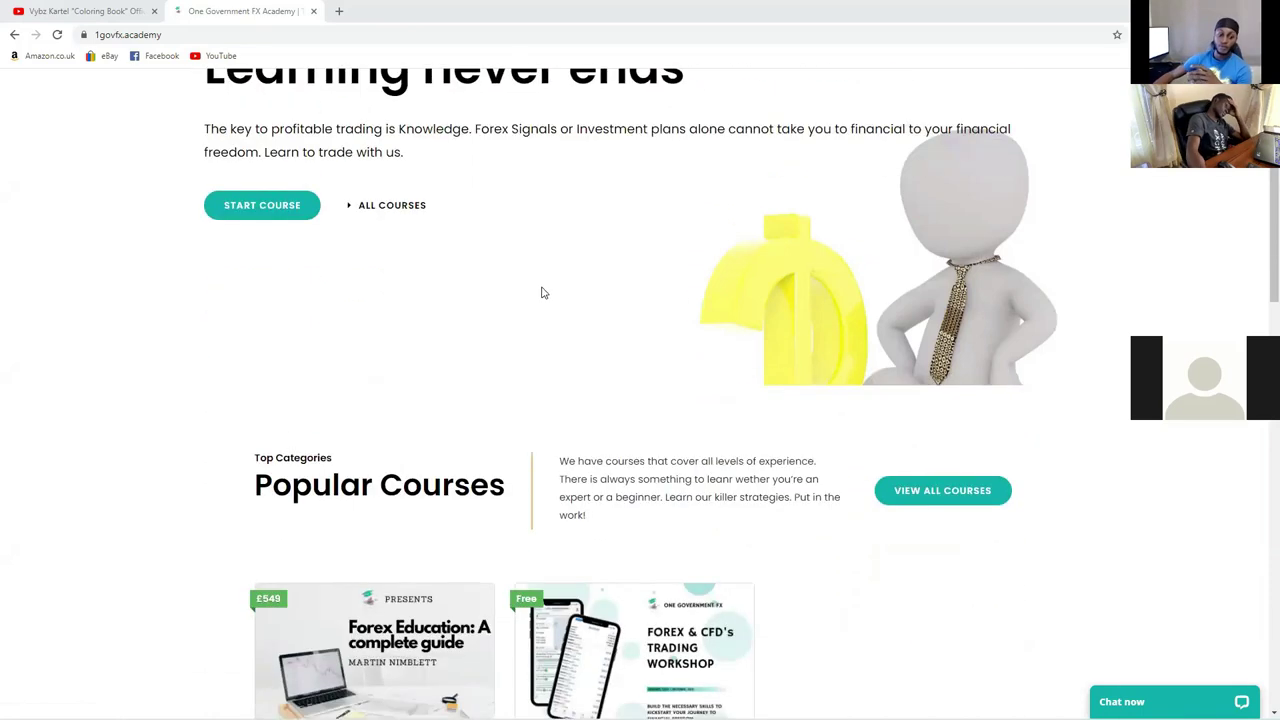
{"action": "scroll", "coordinate": [545, 287], "scroll_direction": "down", "scroll_amount": 5}
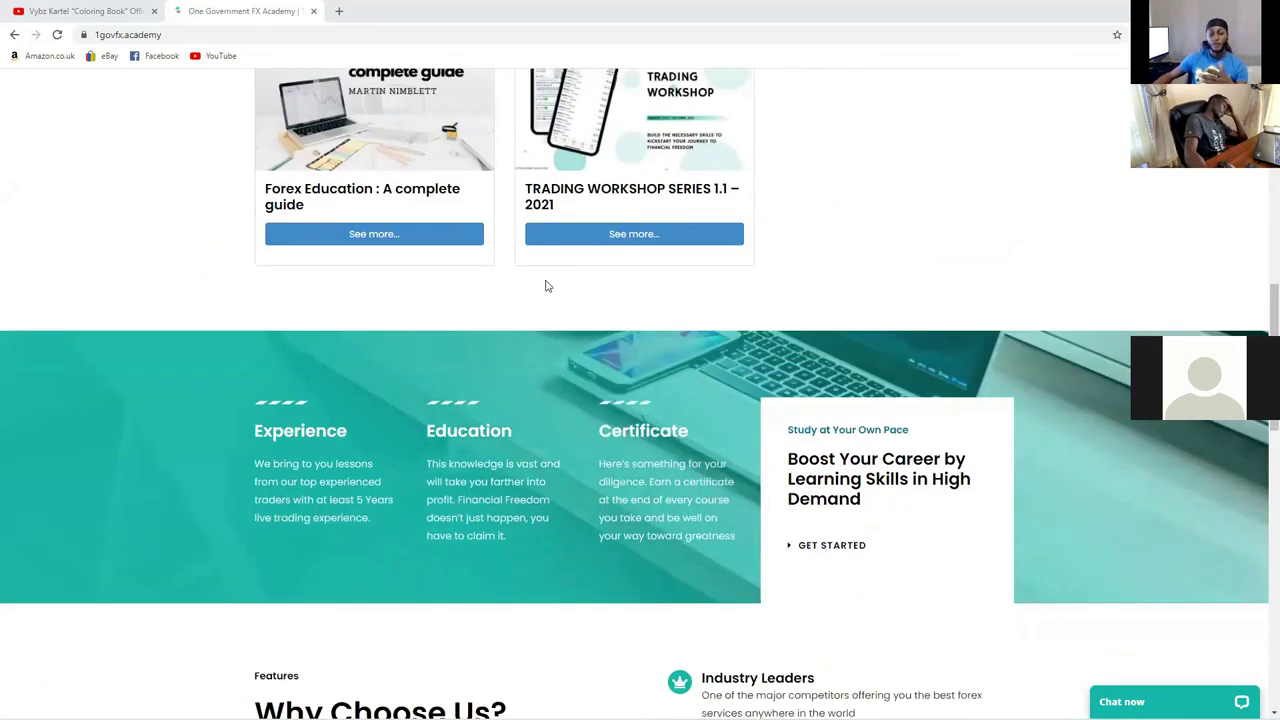
{"action": "scroll", "coordinate": [545, 287], "scroll_direction": "down", "scroll_amount": 2}
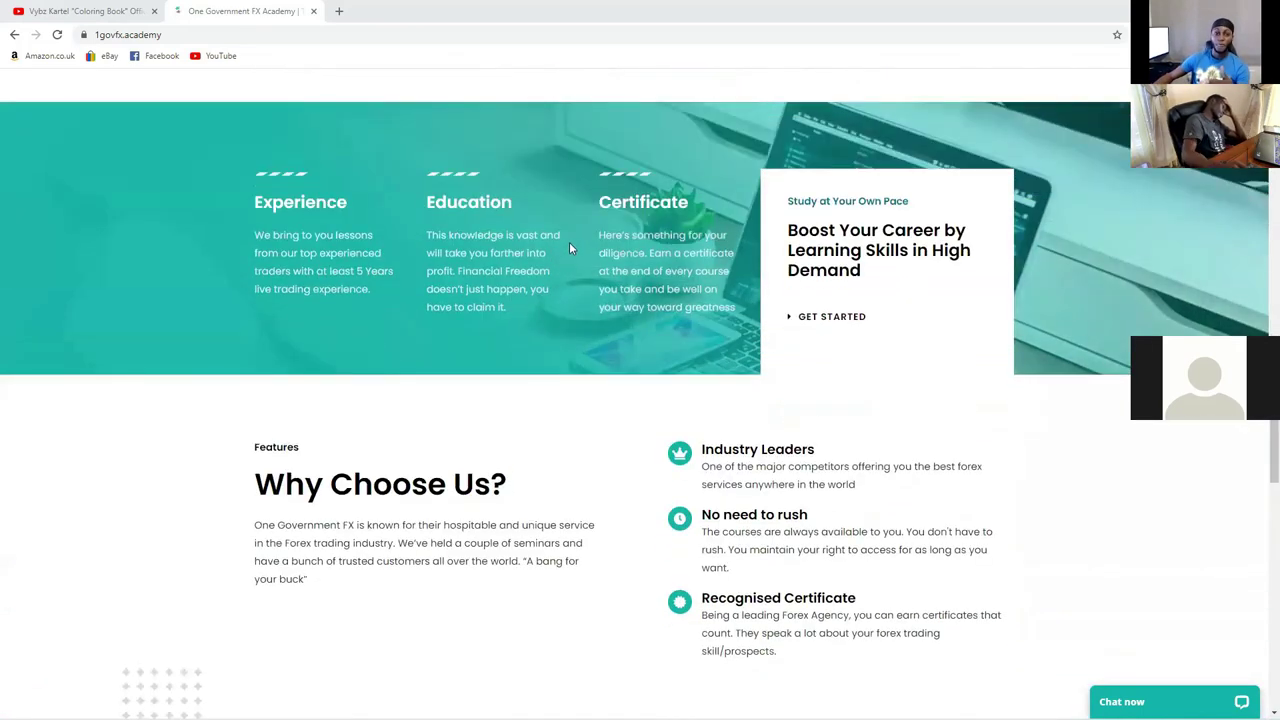
{"action": "scroll", "coordinate": [569, 242], "scroll_direction": "down", "scroll_amount": 2}
{"action": "scroll", "coordinate": [593, 144], "scroll_direction": "up", "scroll_amount": 2}
{"action": "scroll", "coordinate": [491, 108], "scroll_direction": "up", "scroll_amount": 5}
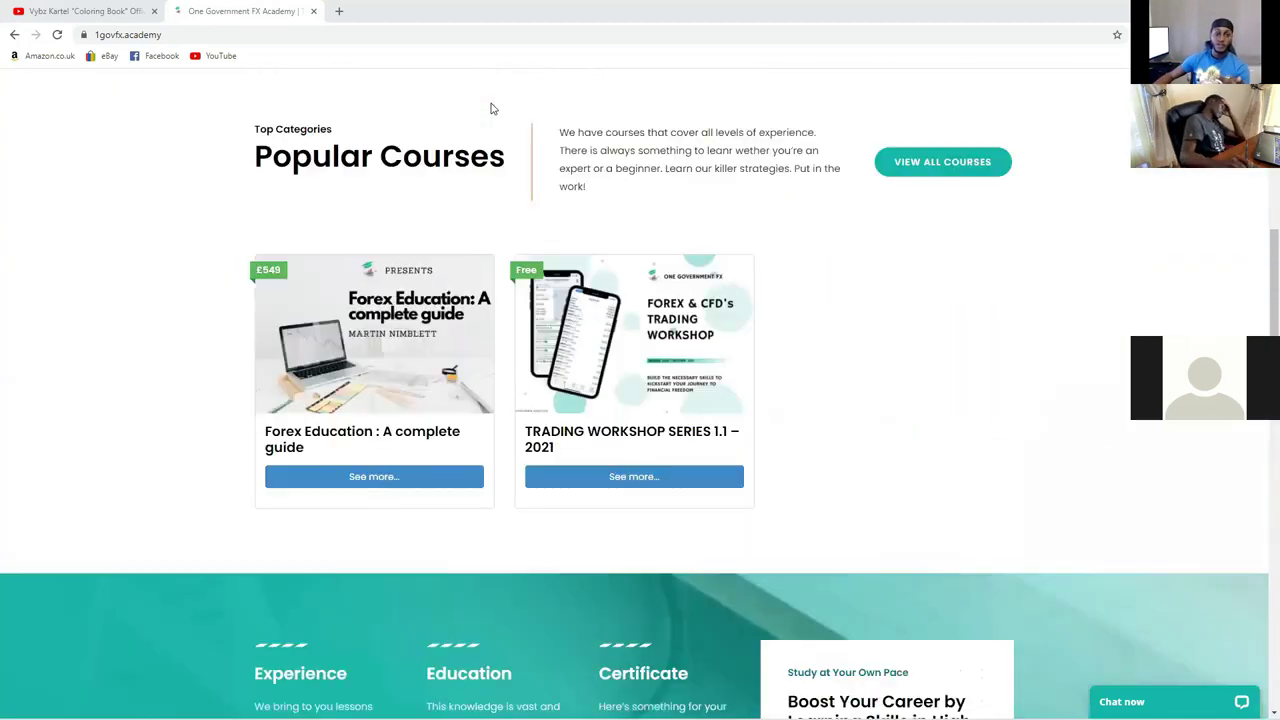
{"action": "scroll", "coordinate": [491, 108], "scroll_direction": "up", "scroll_amount": 5}
{"action": "left_click", "coordinate": [491, 104]}
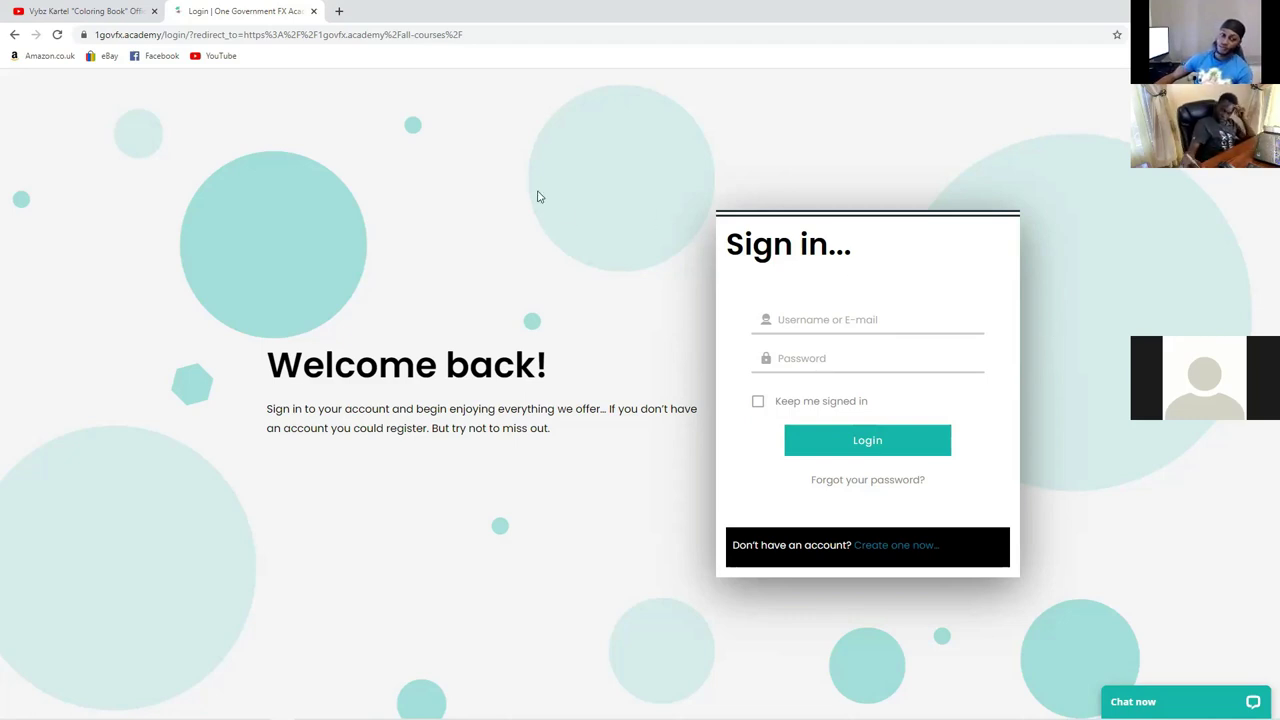
{"action": "left_click", "coordinate": [14, 34]}
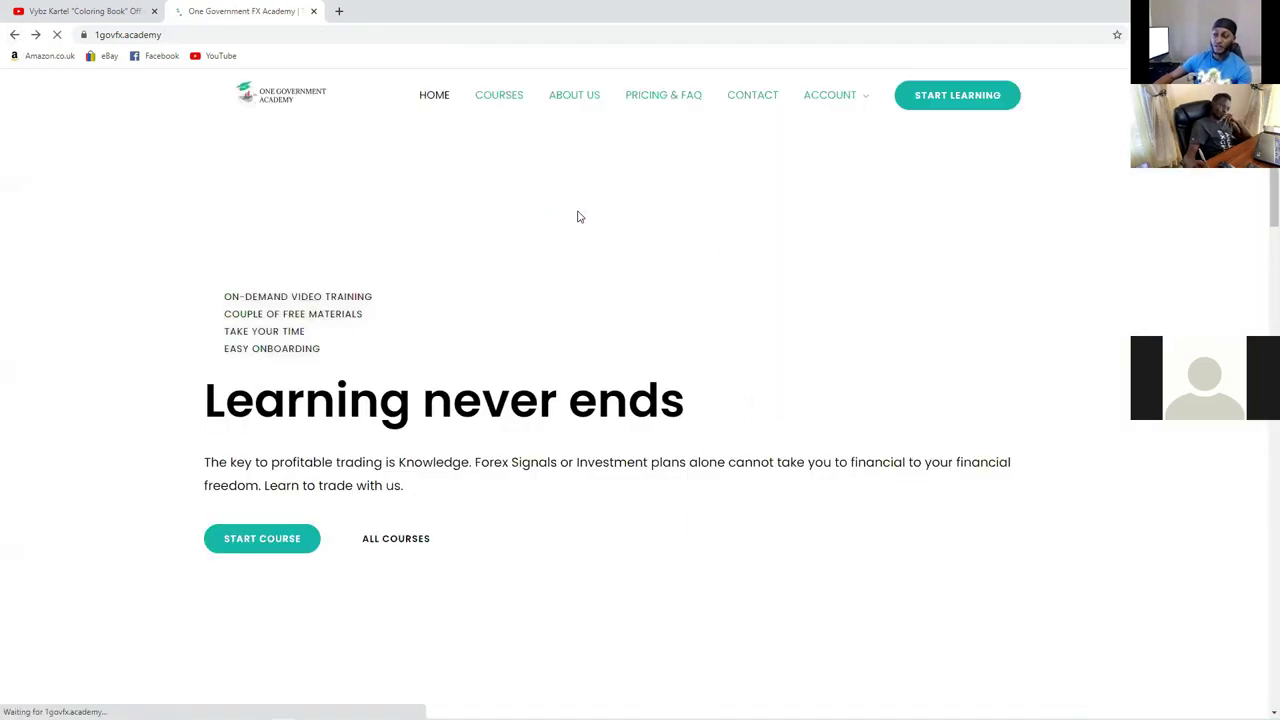
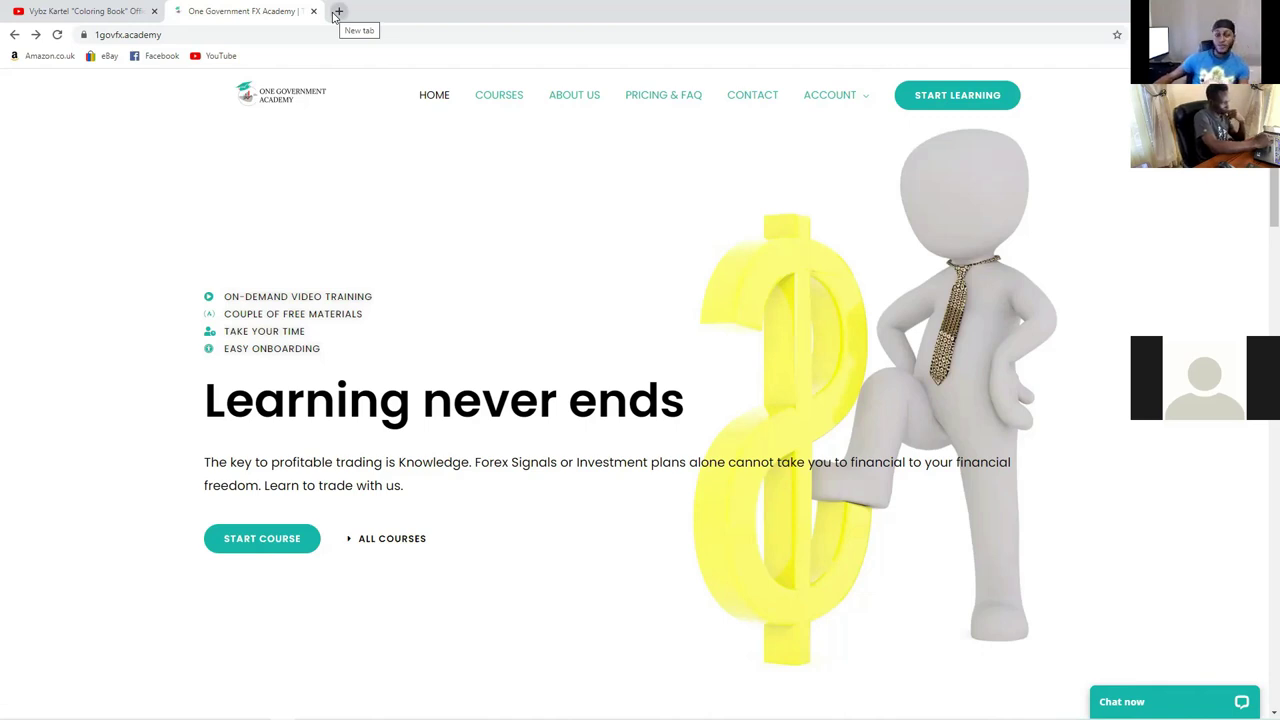
Step: Go to the Pricing & FAQ page, view the membership cards, and minimize the LiveChat panel
{"action": "left_click", "coordinate": [511, 96]}
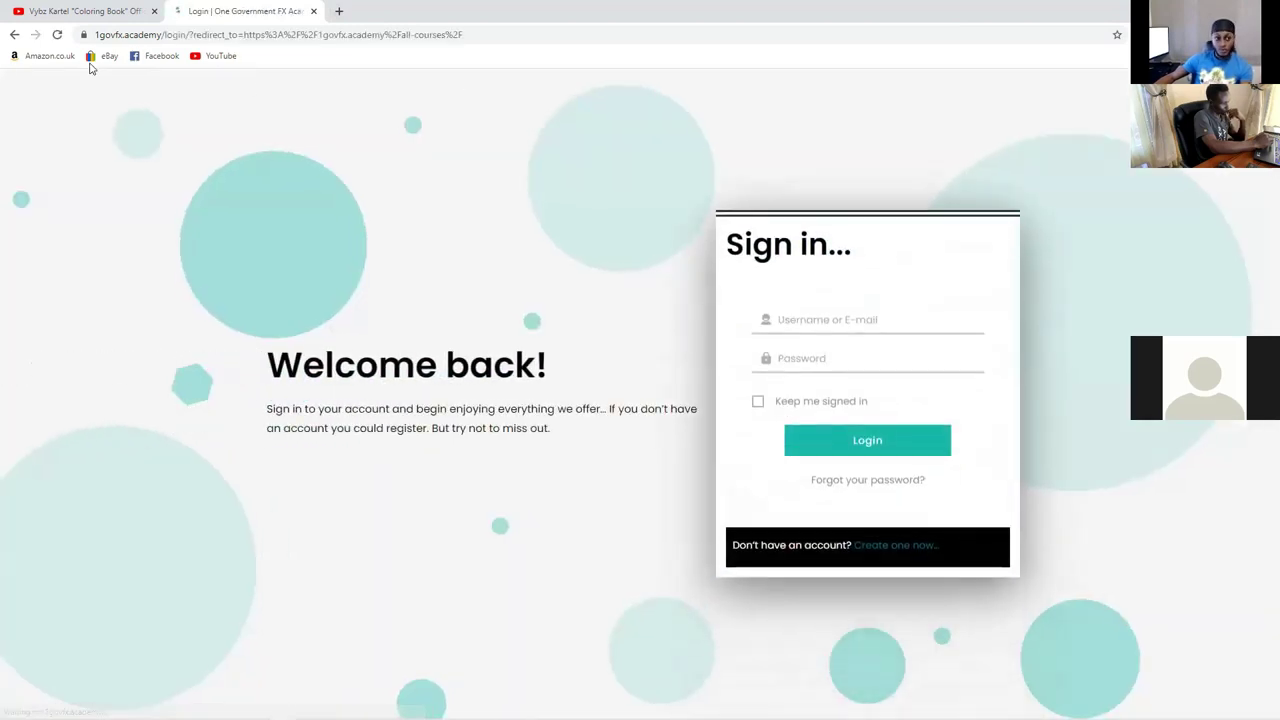
{"action": "left_click", "coordinate": [15, 36]}
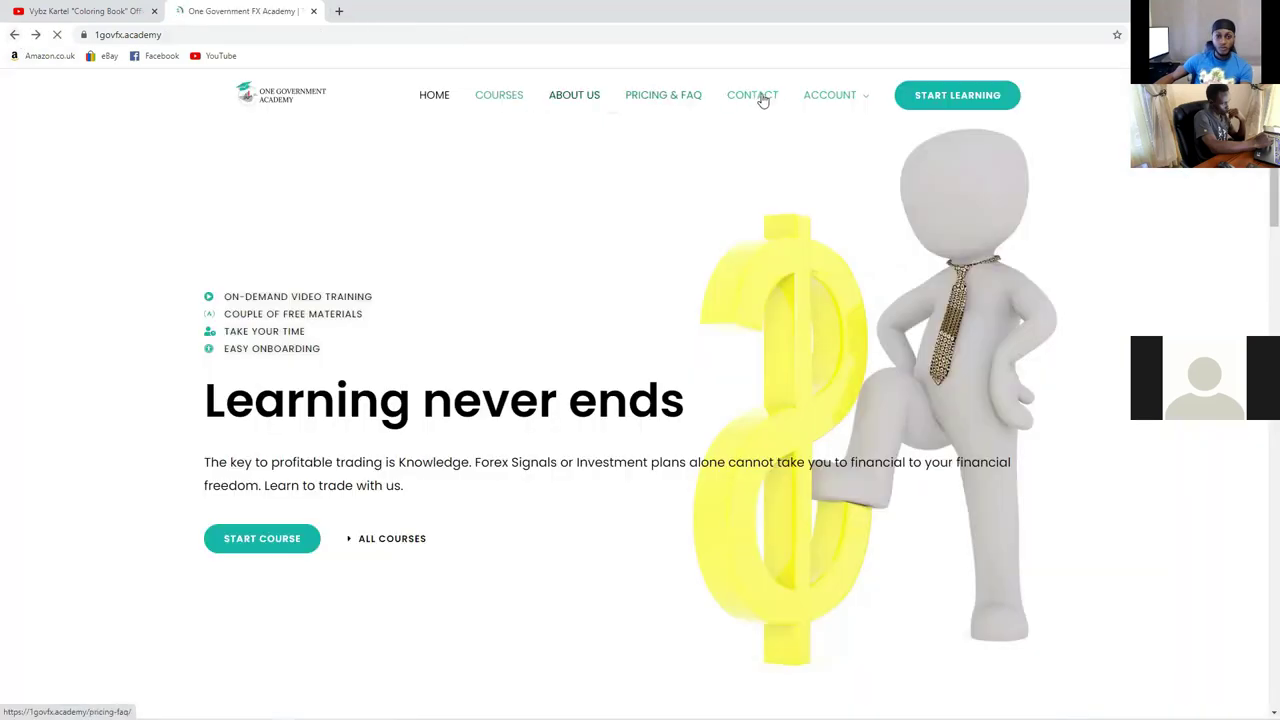
{"action": "left_click", "coordinate": [663, 97]}
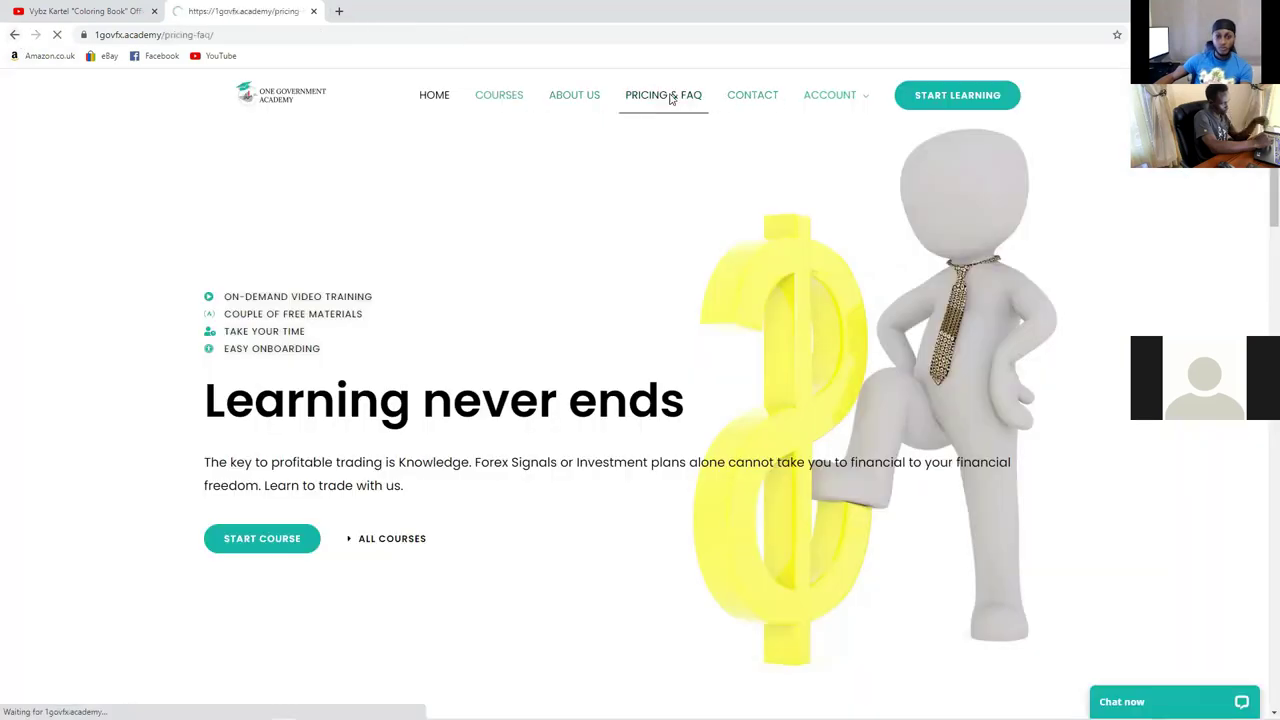
{"action": "scroll", "coordinate": [701, 128], "scroll_direction": "down", "scroll_amount": 5}
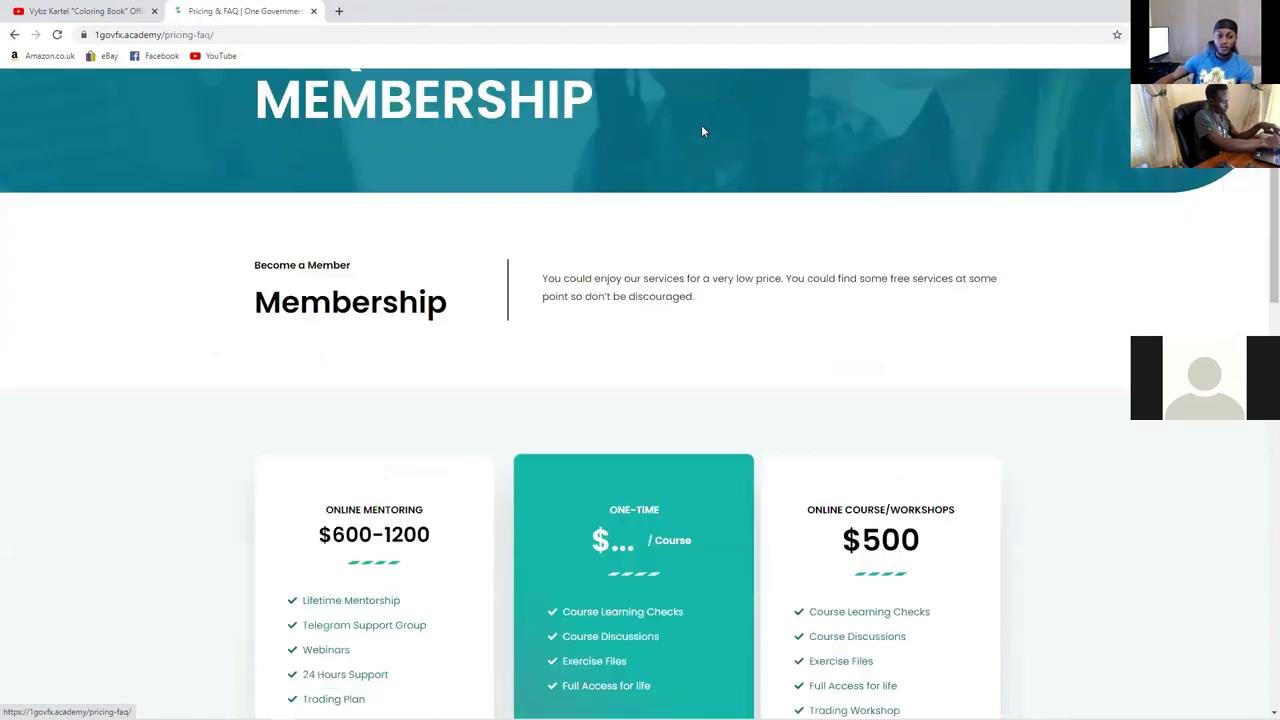
{"action": "scroll", "coordinate": [705, 134], "scroll_direction": "down", "scroll_amount": 1}
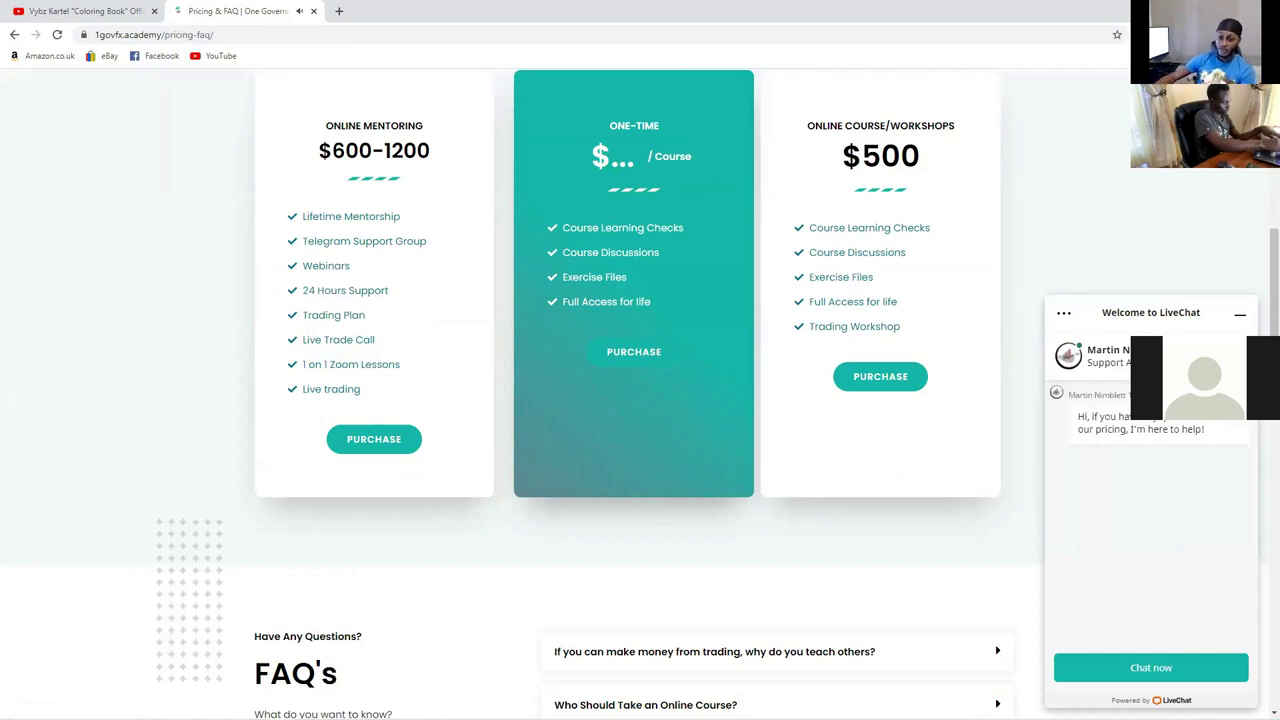
{"action": "left_click", "coordinate": [1239, 315]}
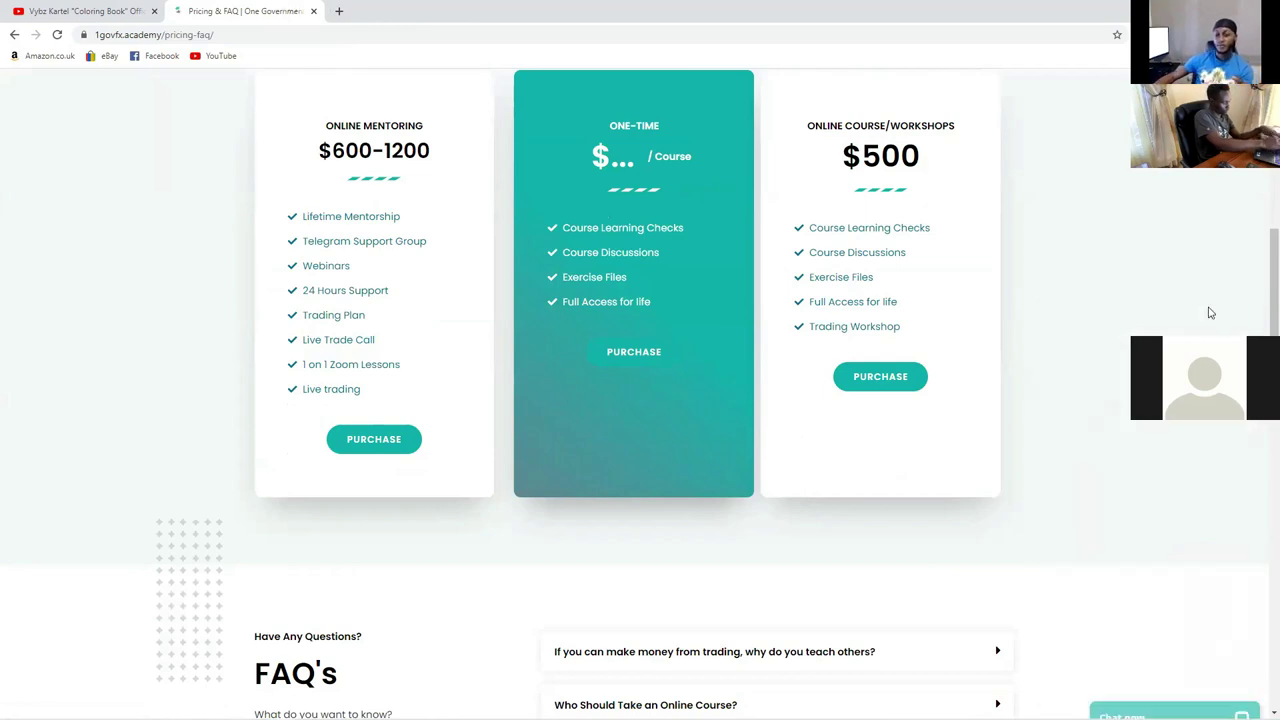
Step: Review the $600-1200 mentoring and $500 course plans and the FAQ list, then return to the top
{"action": "scroll", "coordinate": [826, 286], "scroll_direction": "up", "scroll_amount": 5}
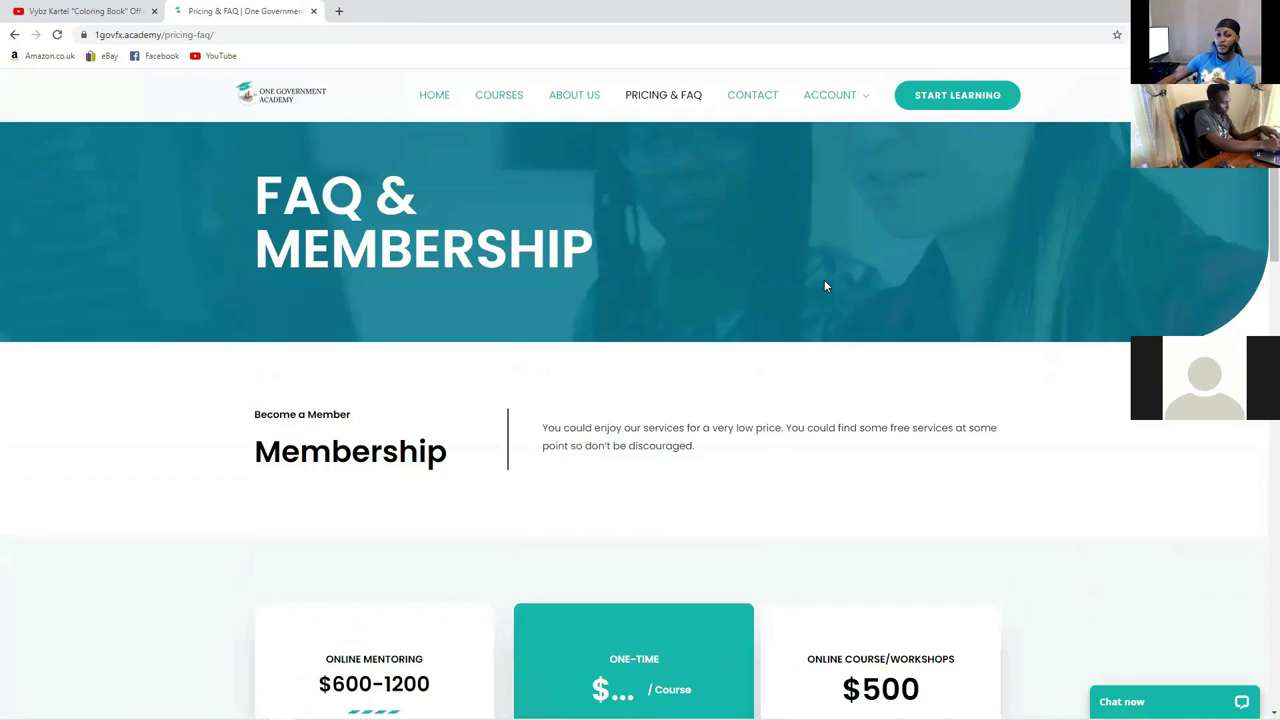
{"action": "scroll", "coordinate": [825, 286], "scroll_direction": "down", "scroll_amount": 9}
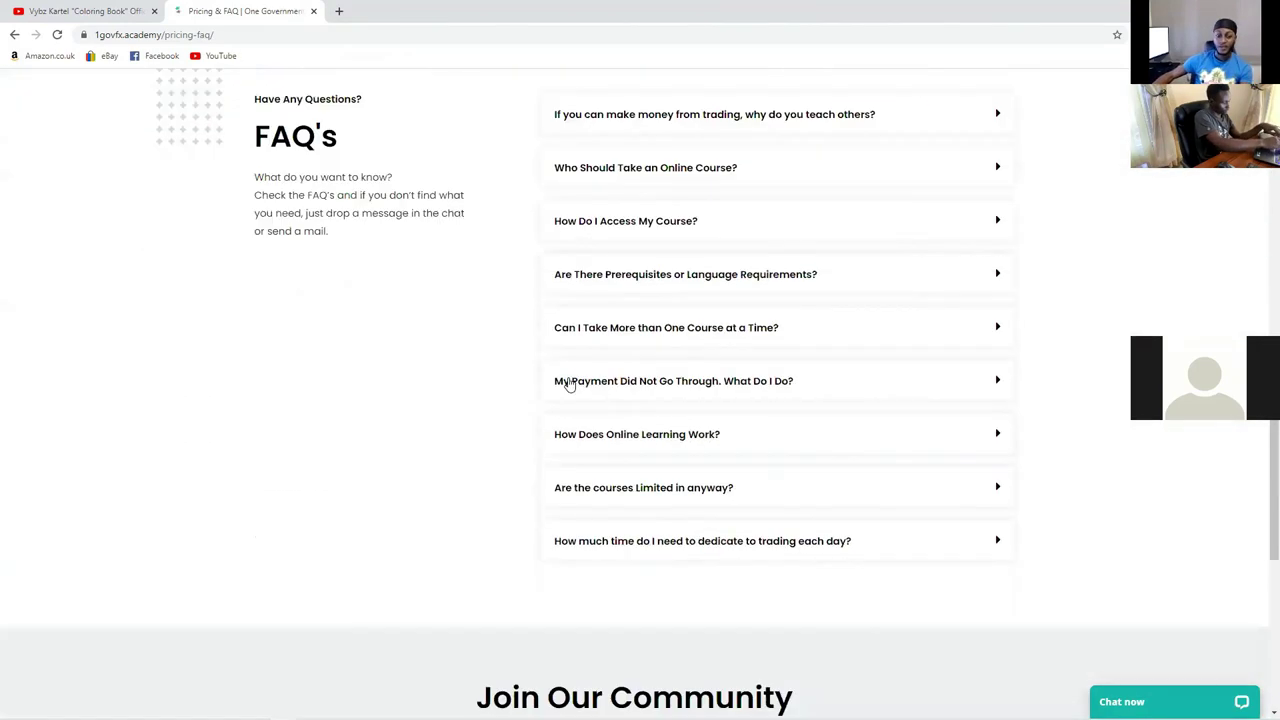
{"action": "scroll", "coordinate": [567, 385], "scroll_direction": "down", "scroll_amount": 1}
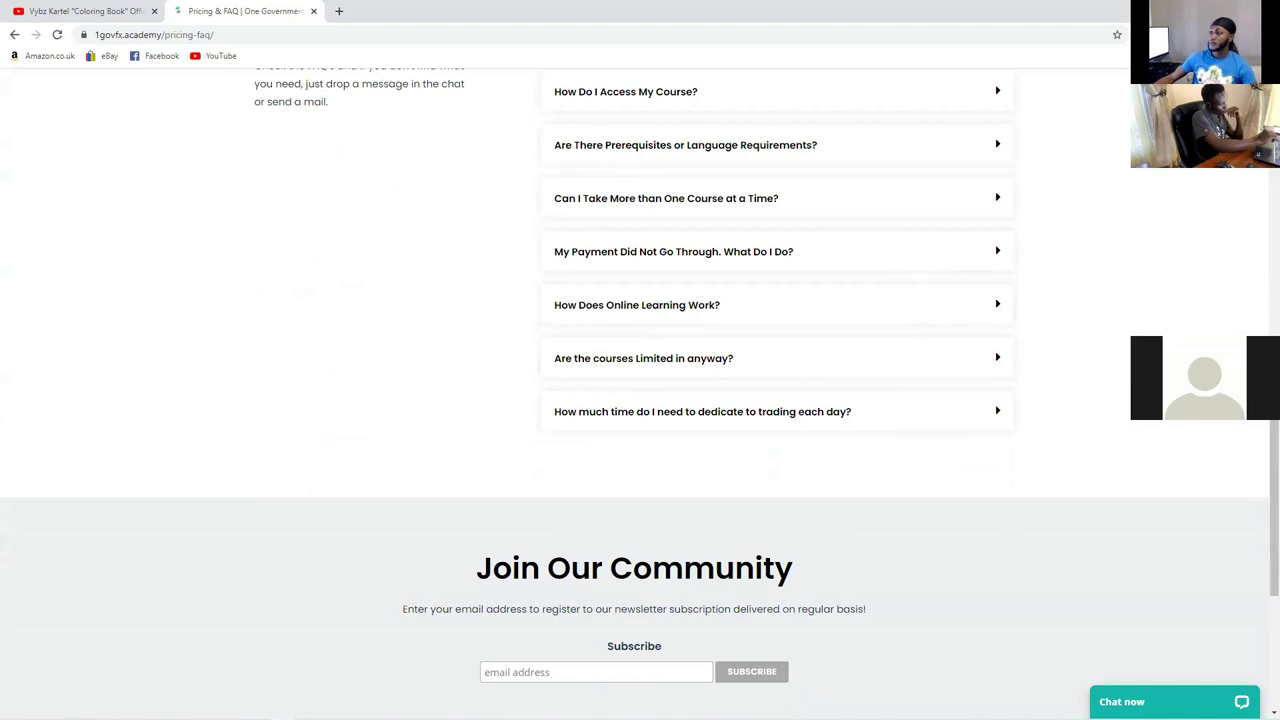
{"action": "scroll", "coordinate": [774, 330], "scroll_direction": "up", "scroll_amount": 3}
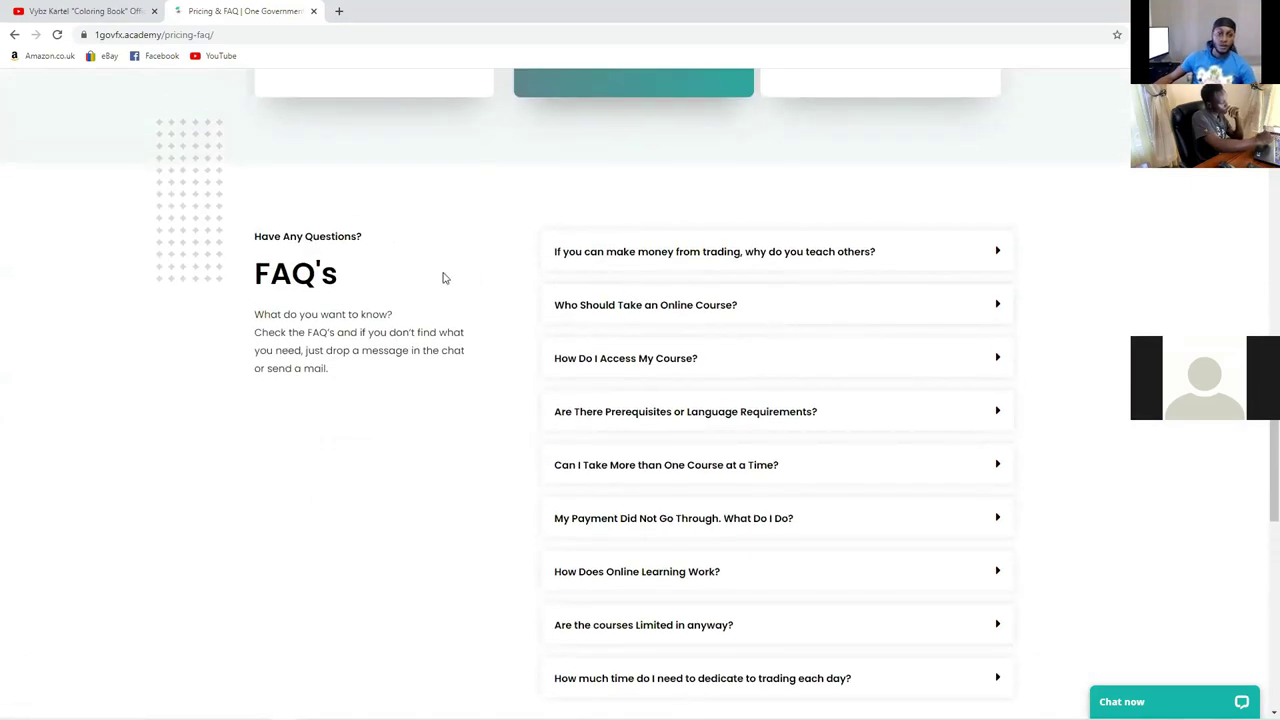
{"action": "scroll", "coordinate": [455, 278], "scroll_direction": "up", "scroll_amount": 4}
{"action": "scroll", "coordinate": [462, 270], "scroll_direction": "up", "scroll_amount": 3}
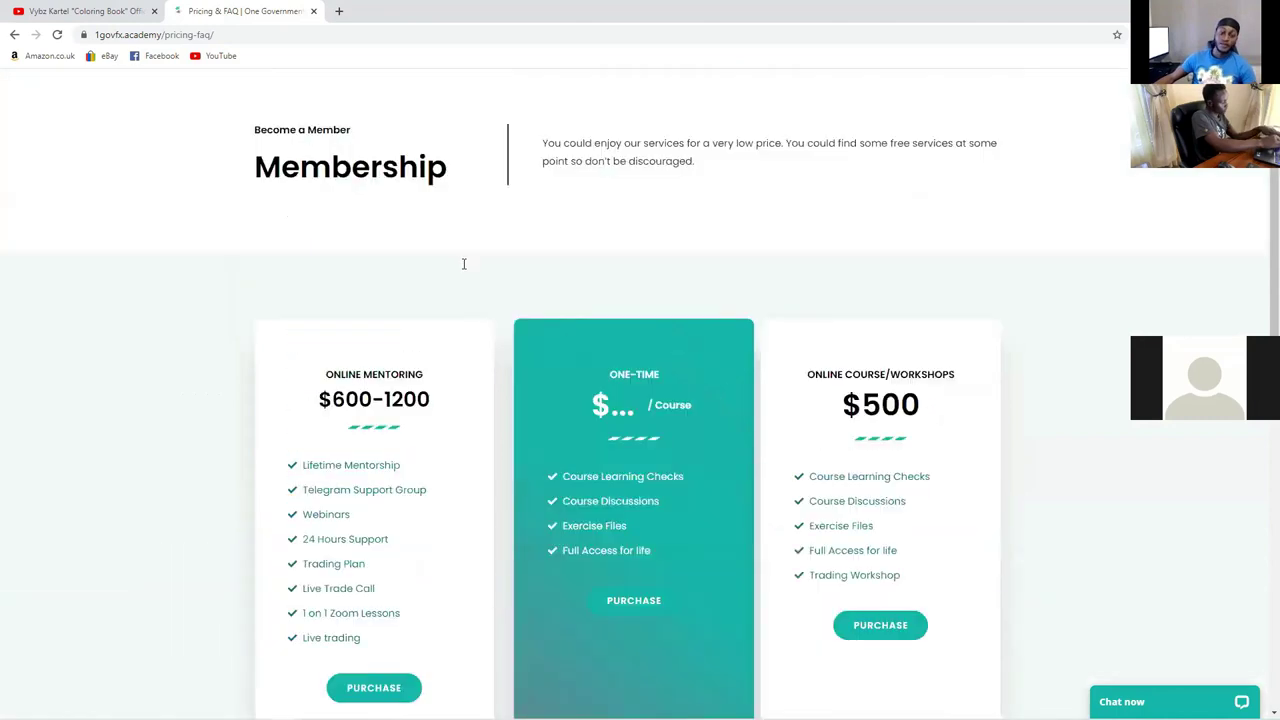
{"action": "scroll", "coordinate": [463, 264], "scroll_direction": "up", "scroll_amount": 3}
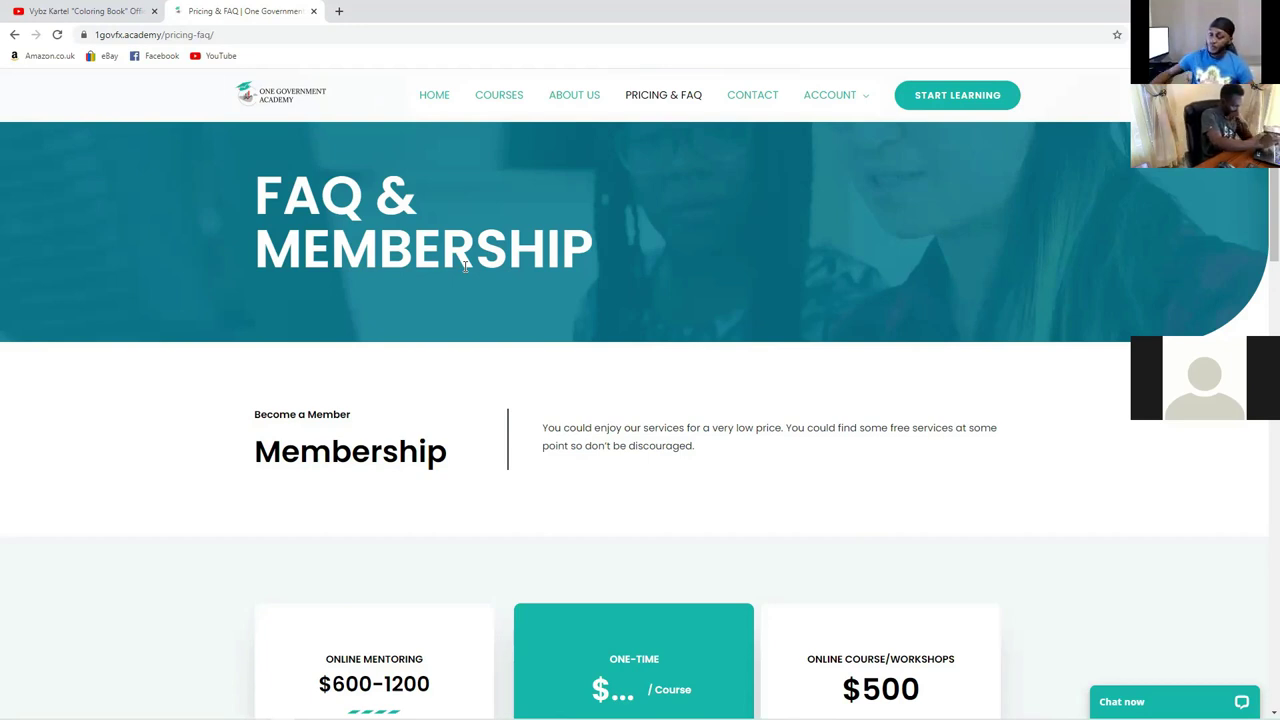
Step: Via START LEARNING, submit the account e-mail and password, which is rejected as incorrect
{"action": "left_click", "coordinate": [937, 107]}
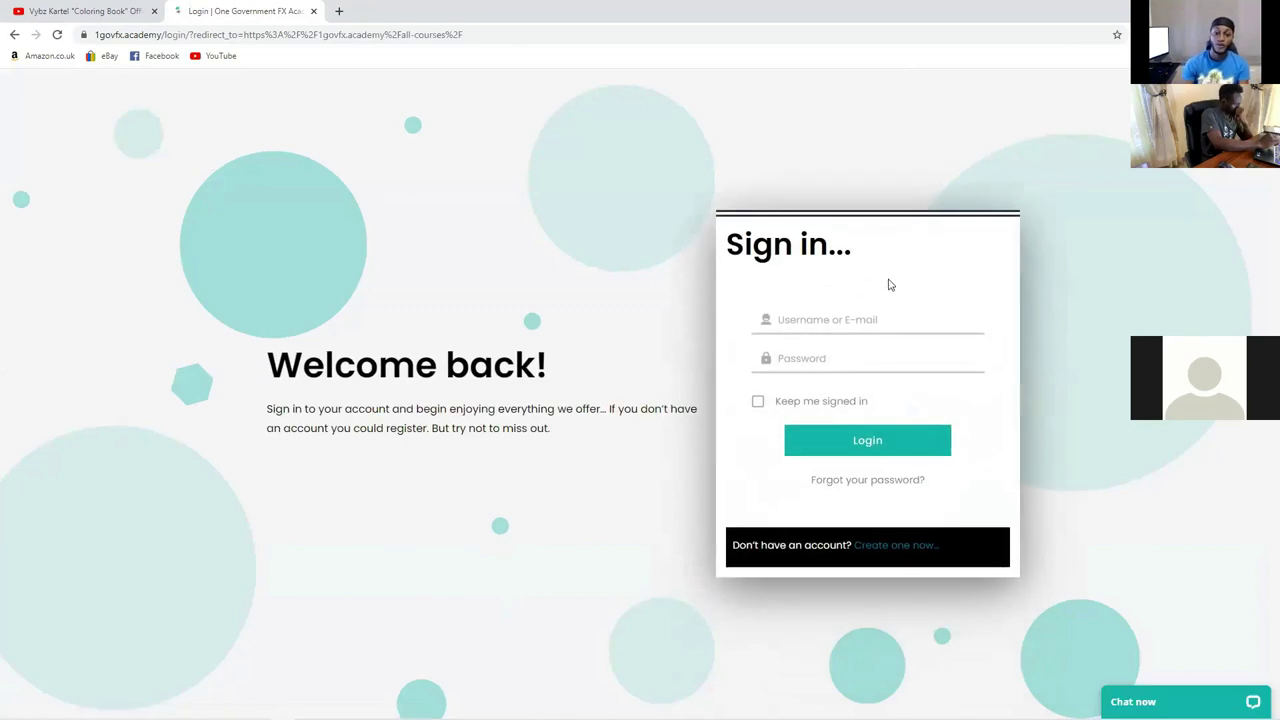
{"action": "left_click", "coordinate": [868, 319]}
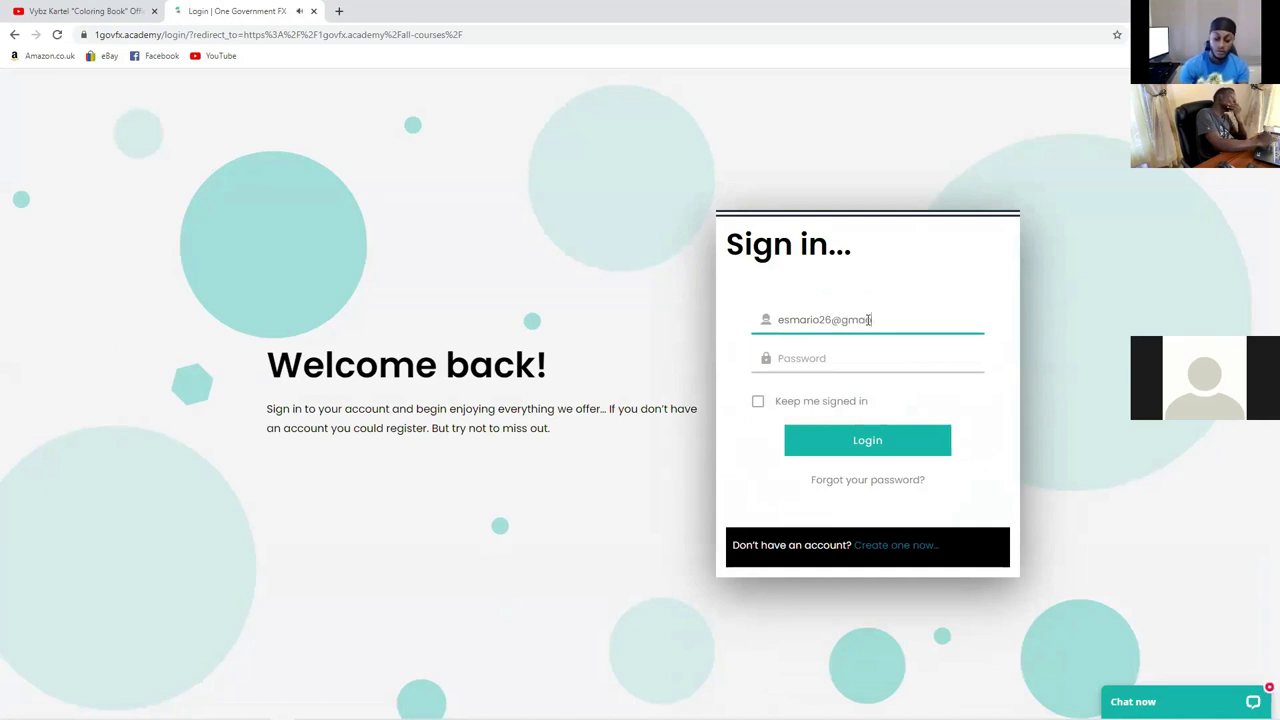
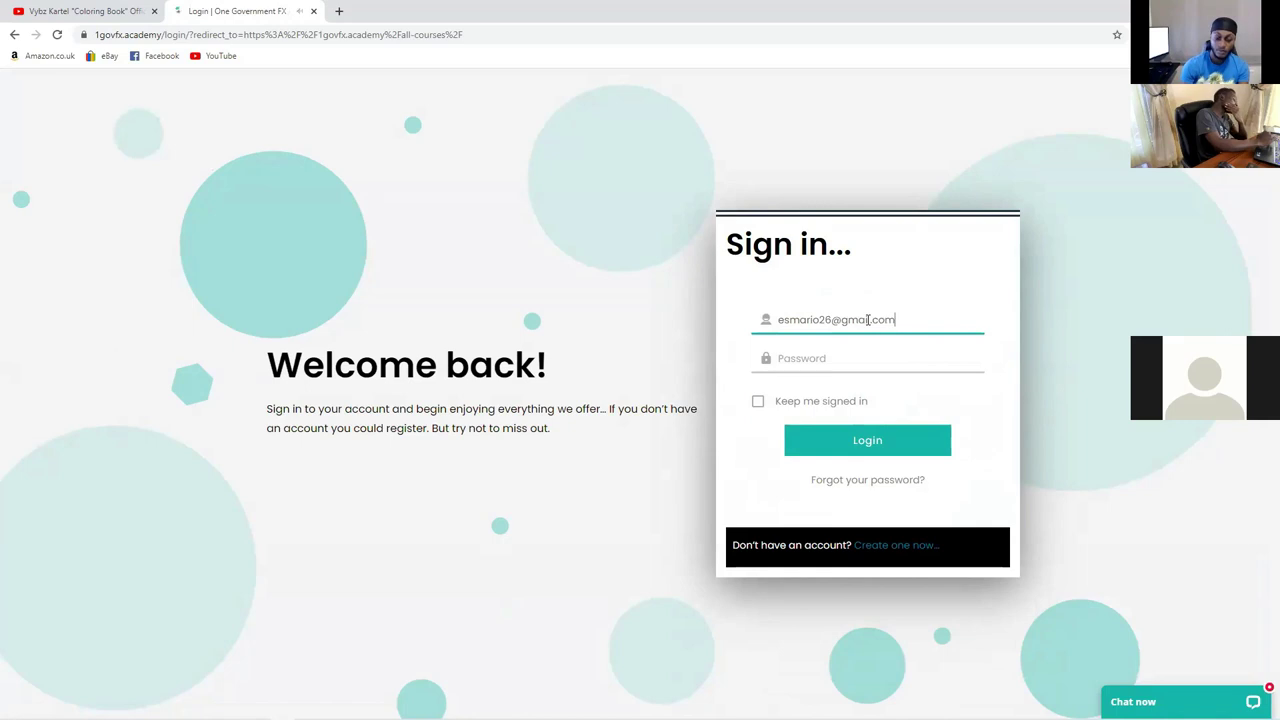
{"action": "left_click", "coordinate": [834, 356]}
{"action": "type", "text": "•••••••"}
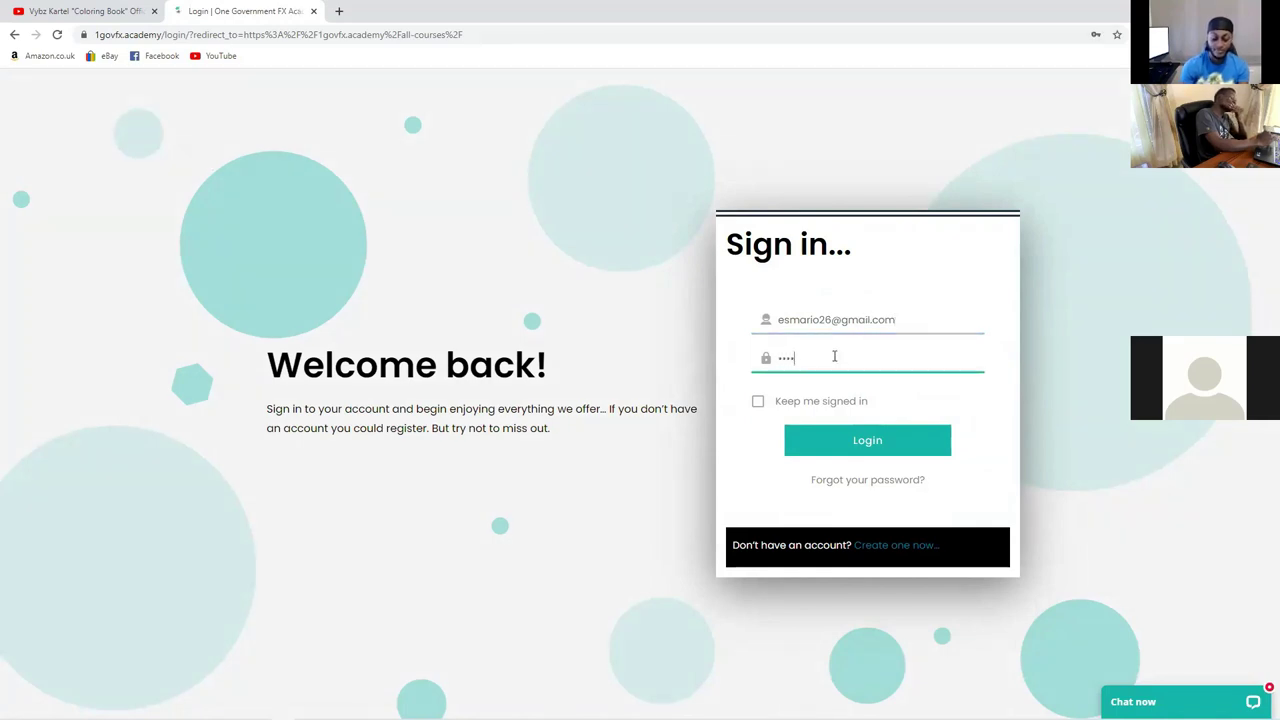
{"action": "type", "text": "••••"}
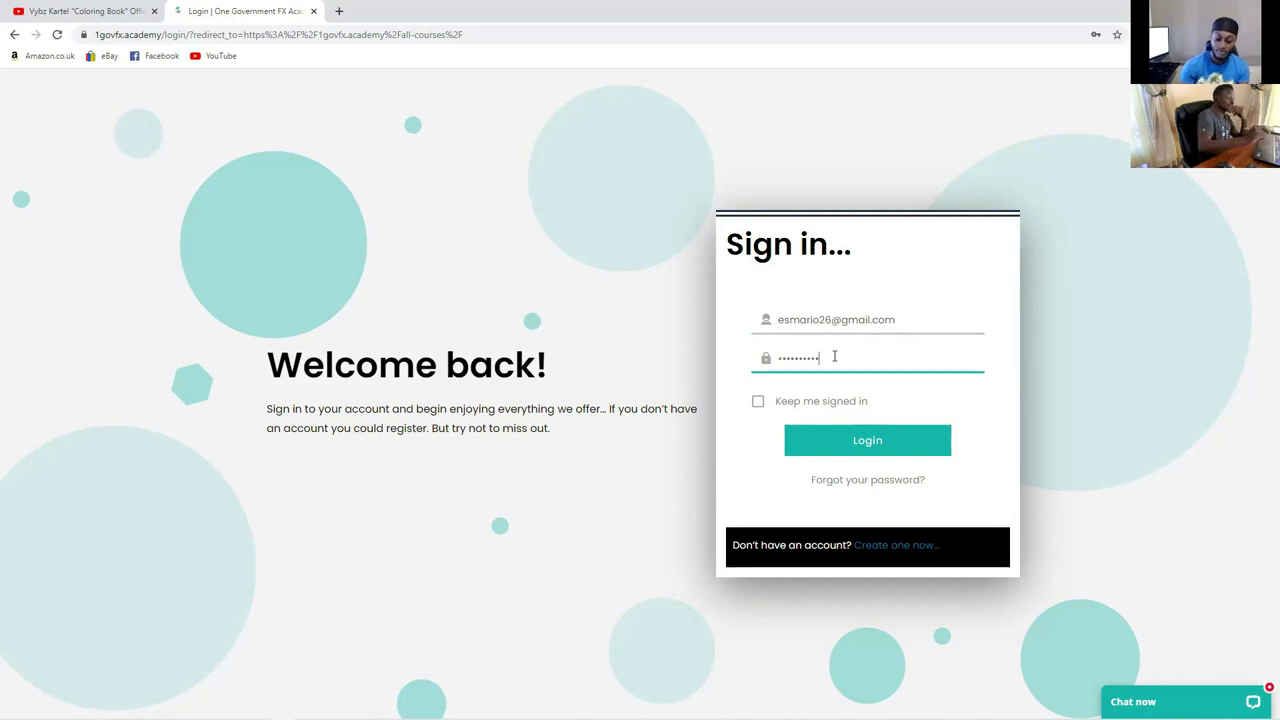
{"action": "key", "text": "Return"}
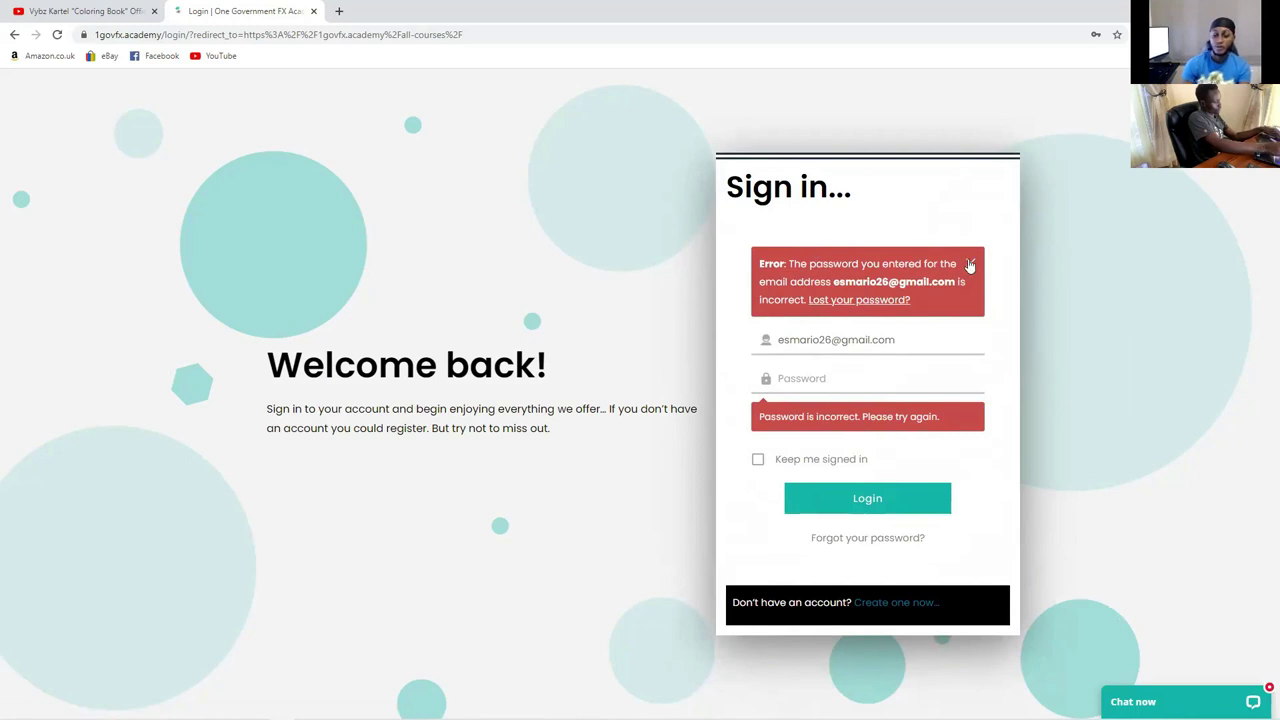
Step: Dismiss the error, re-enter the account password with Keep me signed in ticked, and log in
{"action": "left_click", "coordinate": [969, 265]}
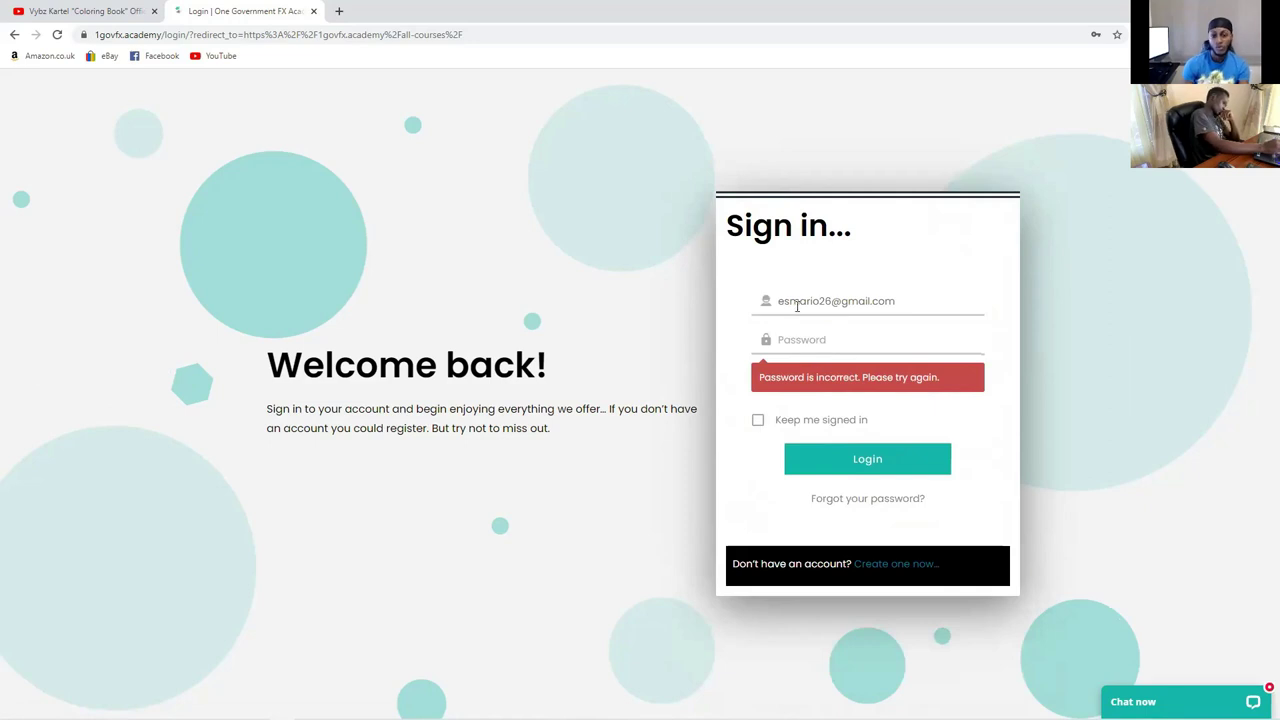
{"action": "left_click", "coordinate": [788, 341]}
{"action": "type", "text": "•••••••••"}
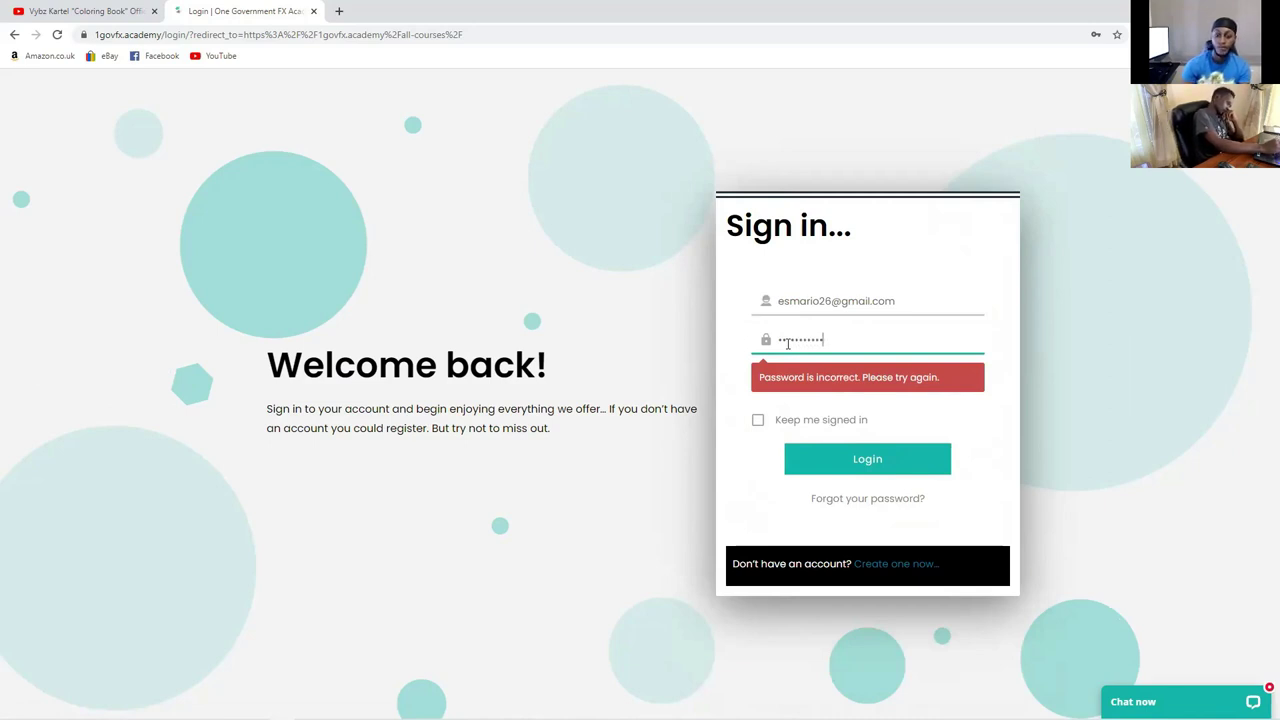
{"action": "left_click", "coordinate": [758, 420]}
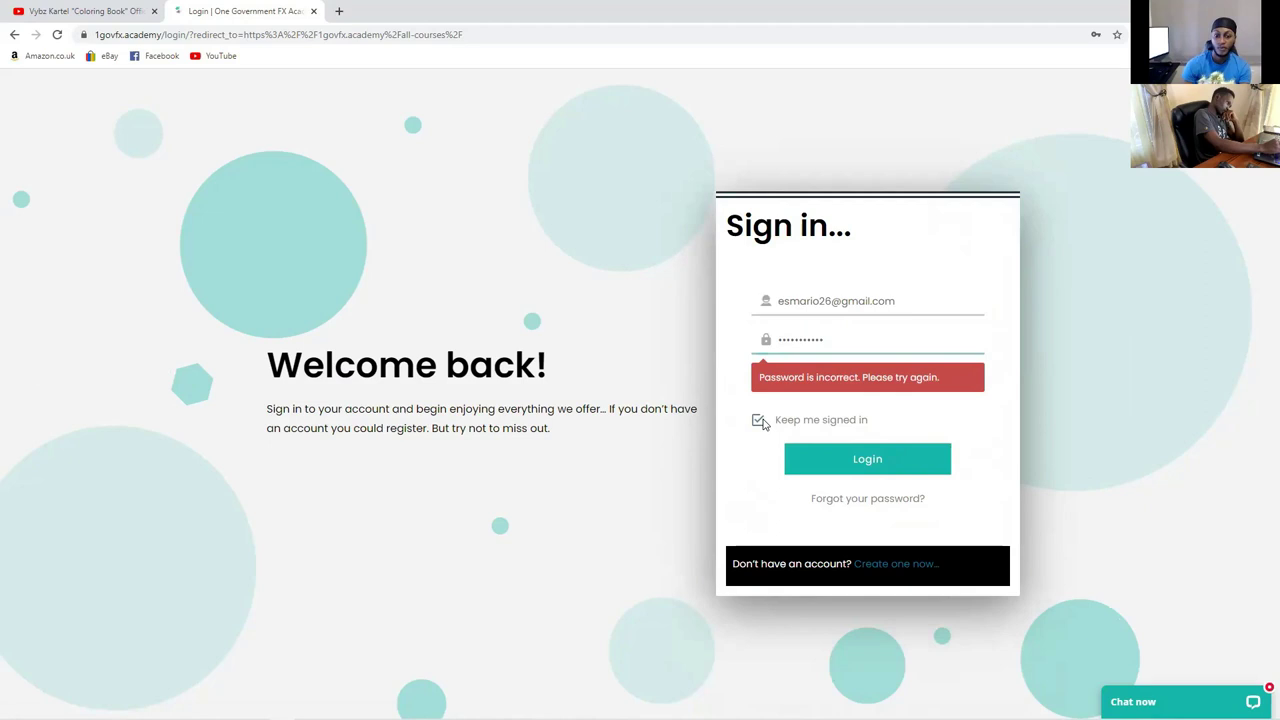
{"action": "left_click", "coordinate": [832, 458]}
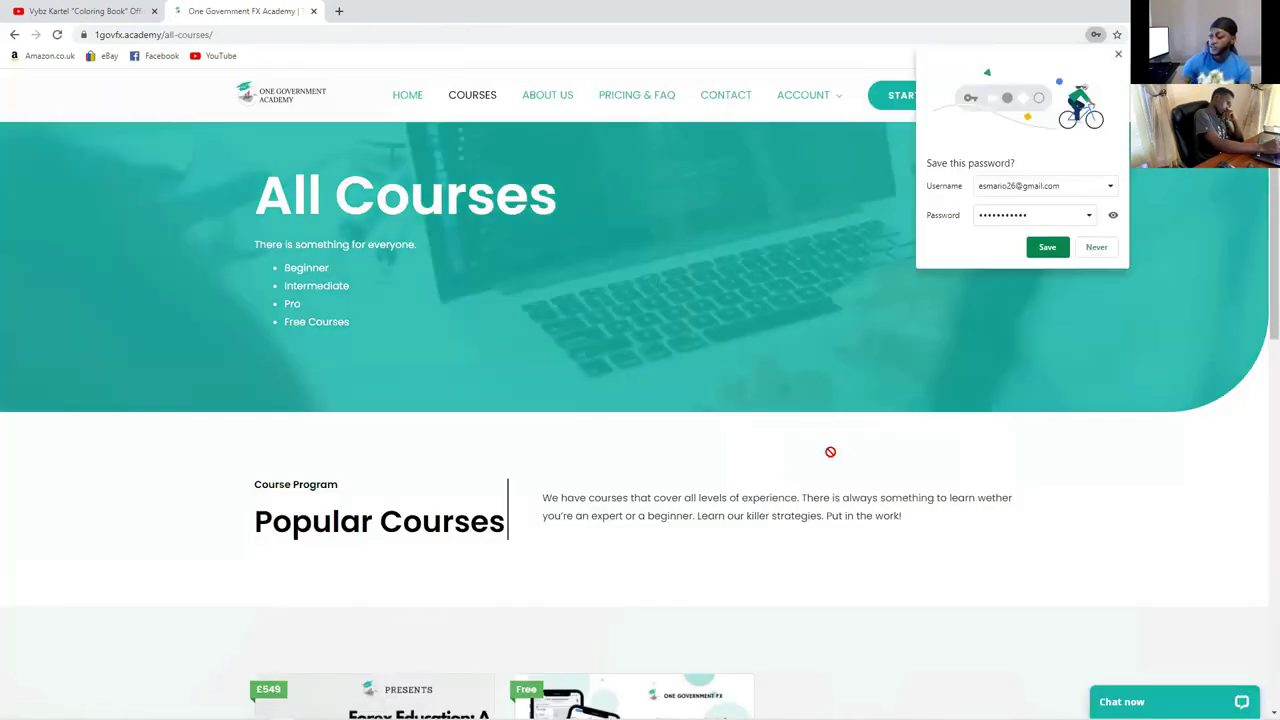
{"action": "left_click", "coordinate": [1047, 248]}
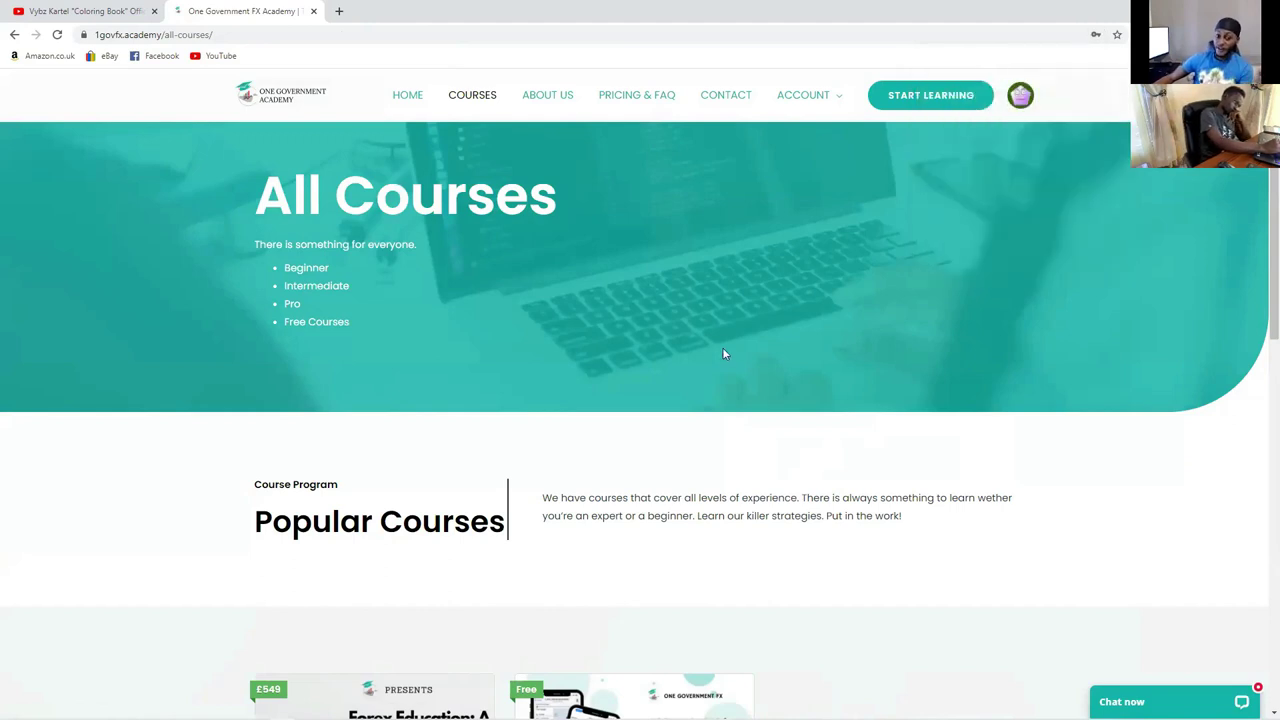
{"action": "scroll", "coordinate": [665, 381], "scroll_direction": "down", "scroll_amount": 1}
{"action": "scroll", "coordinate": [665, 381], "scroll_direction": "down", "scroll_amount": 4}
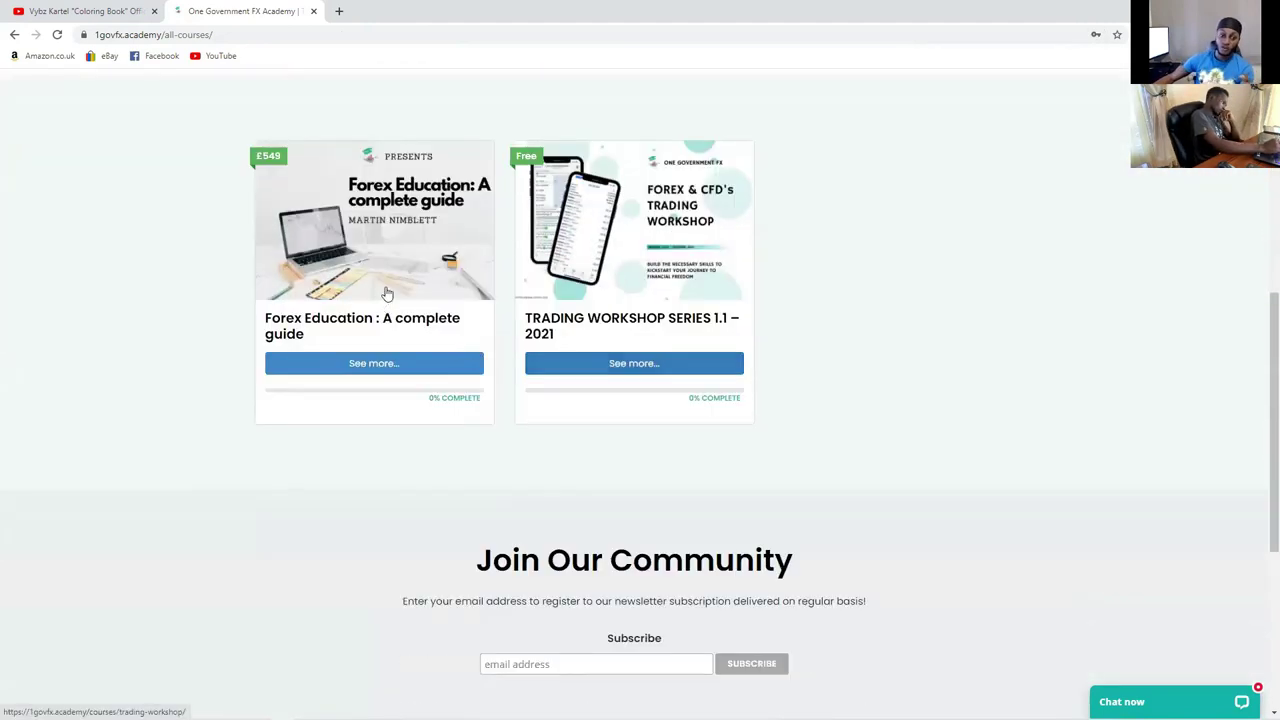
{"action": "left_click", "coordinate": [388, 285]}
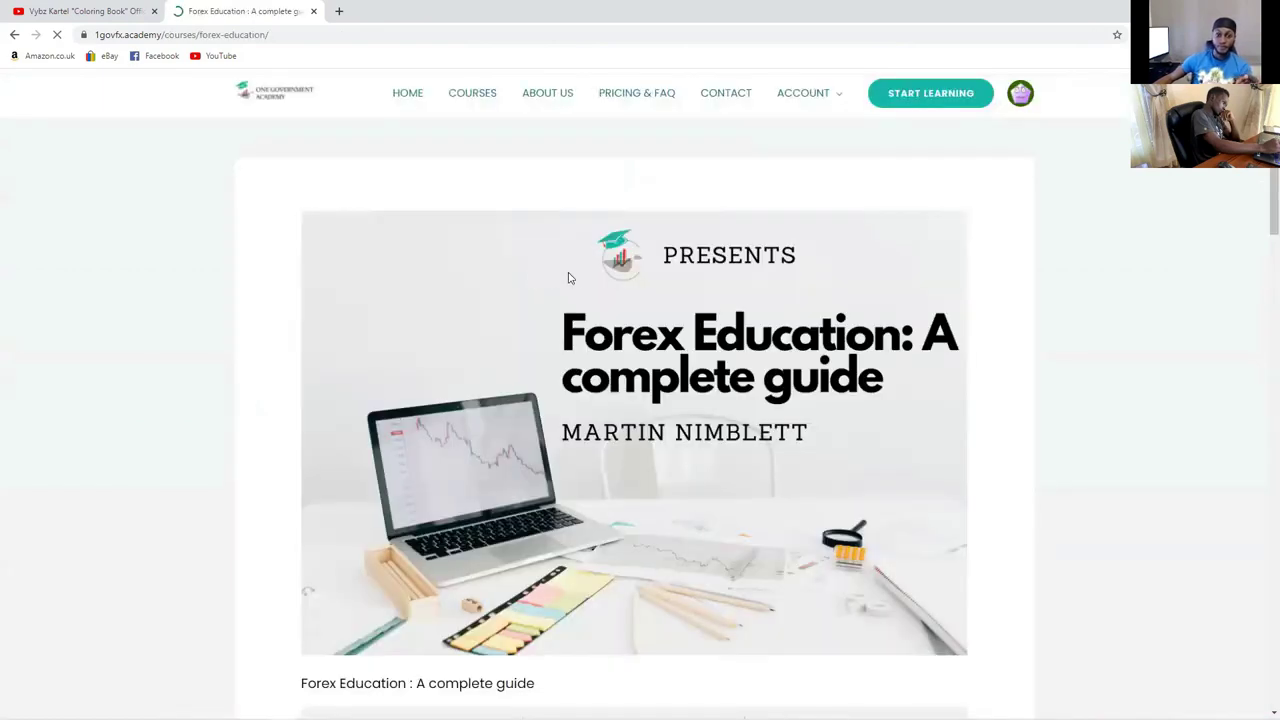
{"action": "scroll", "coordinate": [578, 285], "scroll_direction": "down", "scroll_amount": 2}
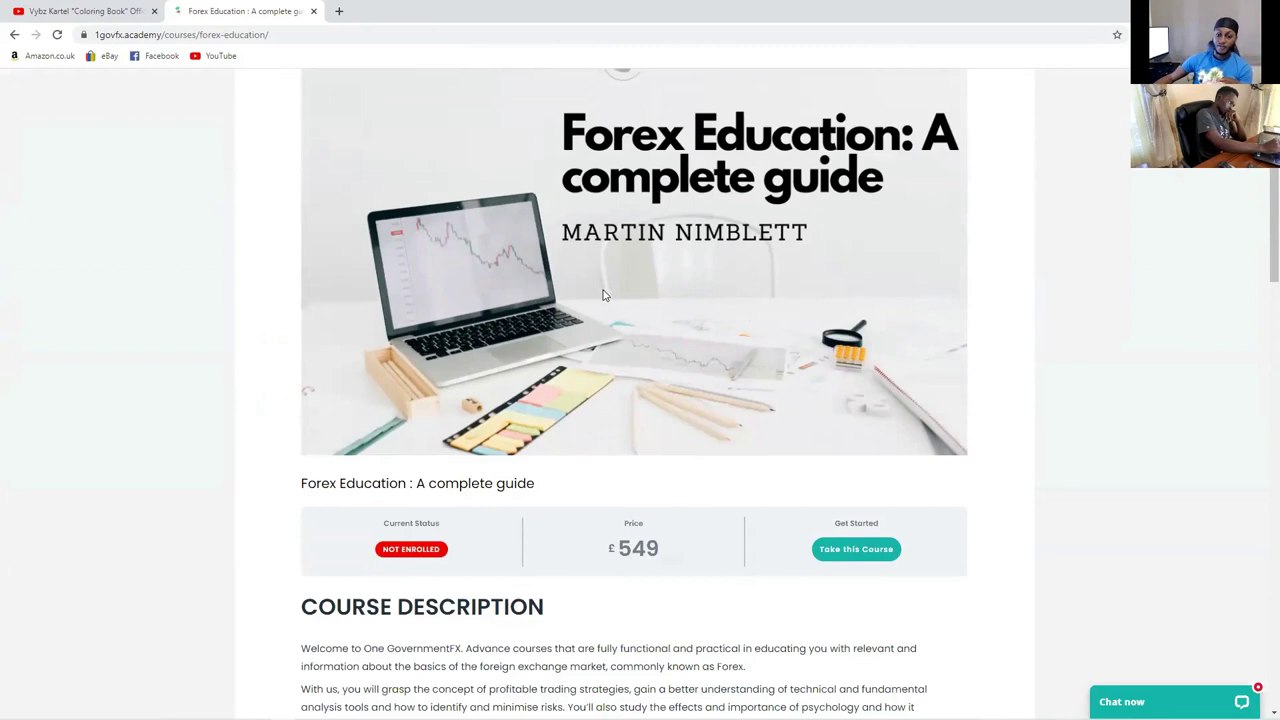
{"action": "scroll", "coordinate": [600, 288], "scroll_direction": "down", "scroll_amount": 3}
{"action": "scroll", "coordinate": [605, 310], "scroll_direction": "down", "scroll_amount": 3}
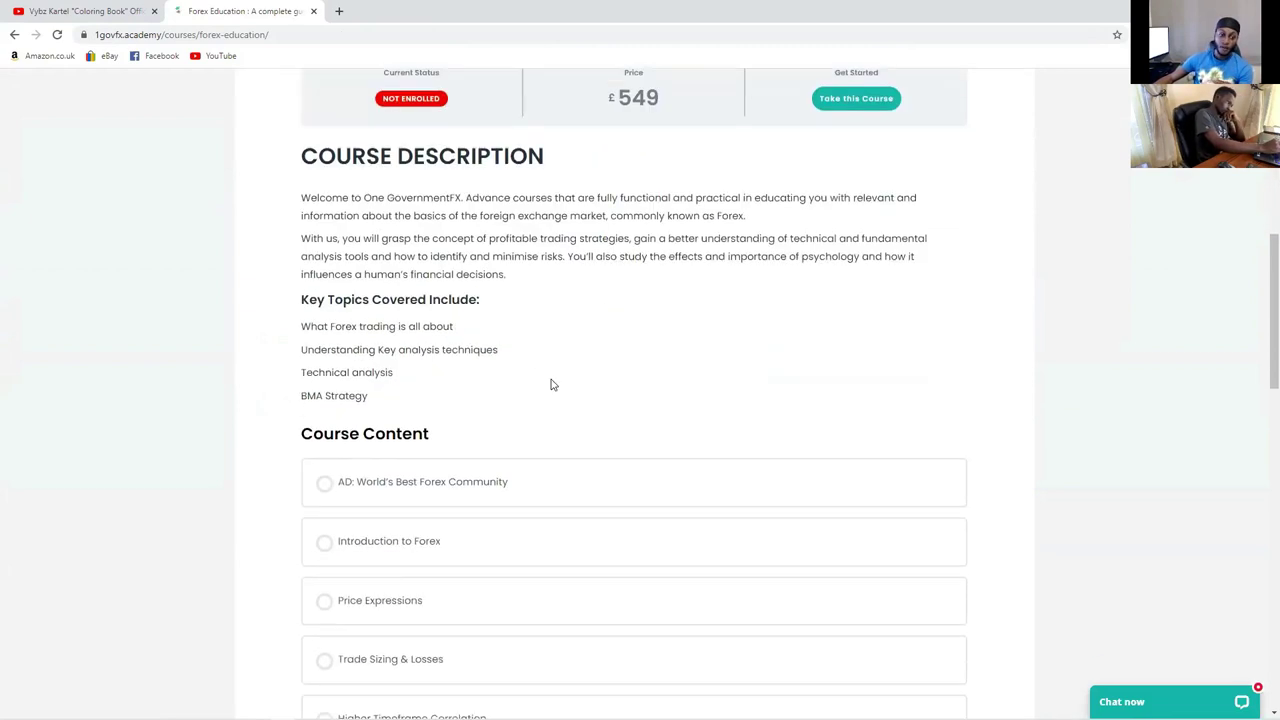
{"action": "scroll", "coordinate": [534, 375], "scroll_direction": "down", "scroll_amount": 9}
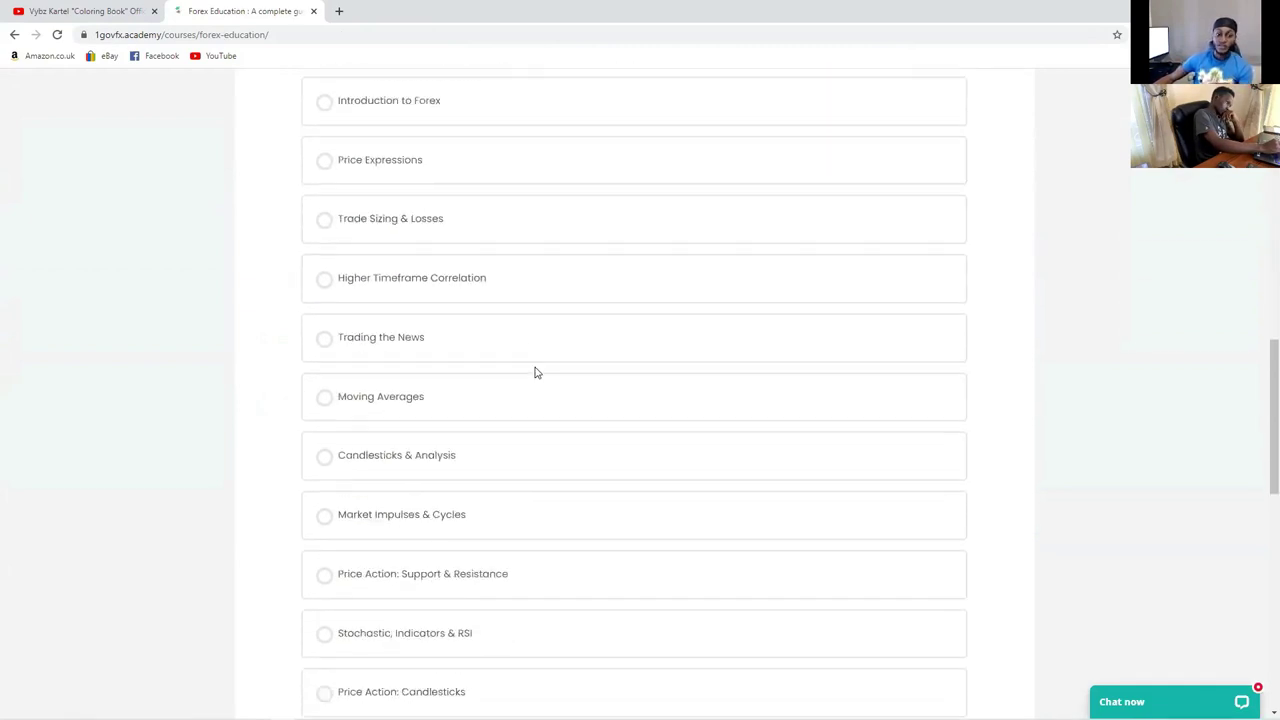
{"action": "scroll", "coordinate": [540, 368], "scroll_direction": "up", "scroll_amount": 6}
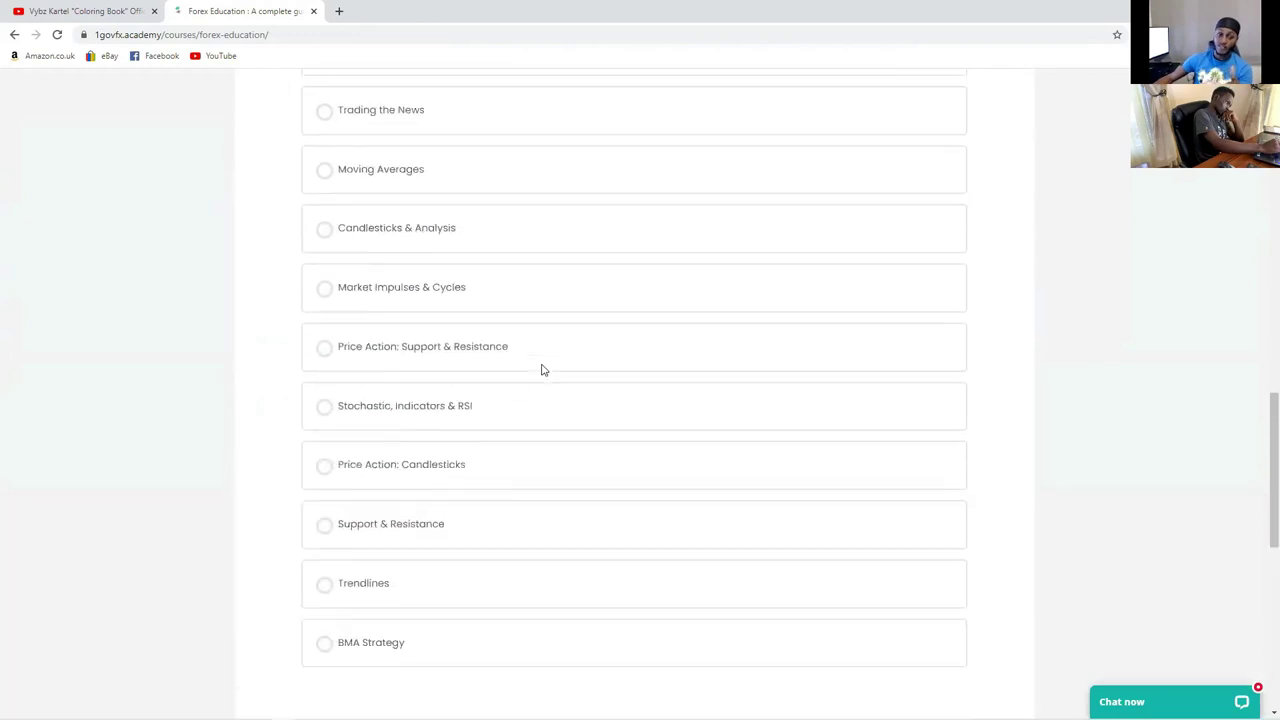
{"action": "scroll", "coordinate": [575, 373], "scroll_direction": "down", "scroll_amount": 5}
{"action": "scroll", "coordinate": [576, 376], "scroll_direction": "down", "scroll_amount": 3}
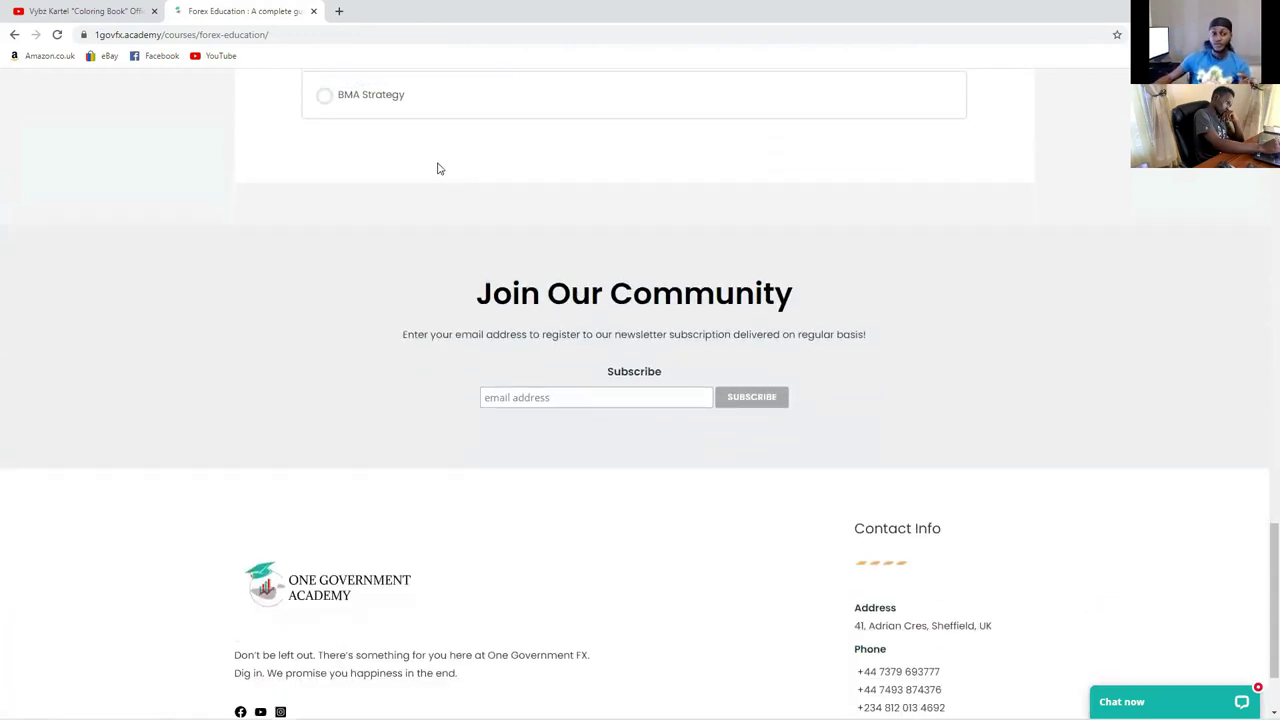
{"action": "scroll", "coordinate": [437, 166], "scroll_direction": "up", "scroll_amount": 3}
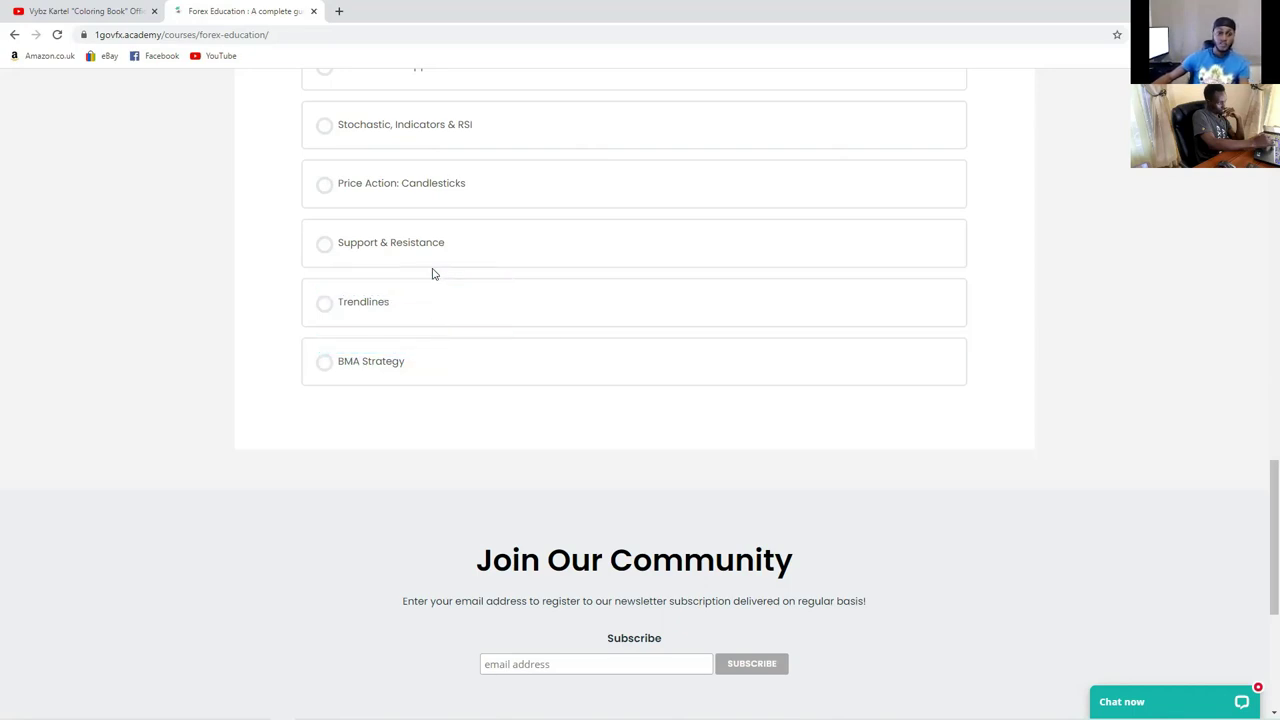
{"action": "scroll", "coordinate": [431, 274], "scroll_direction": "up", "scroll_amount": 1}
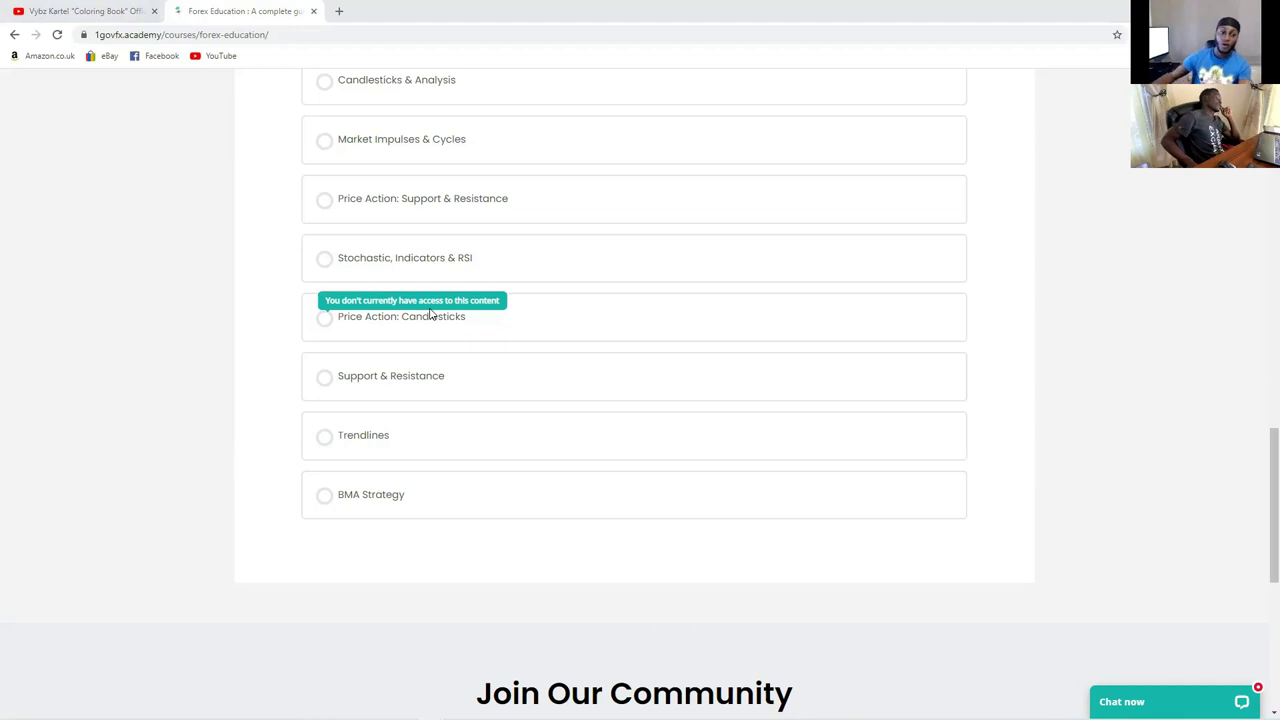
{"action": "scroll", "coordinate": [437, 240], "scroll_direction": "up", "scroll_amount": 4}
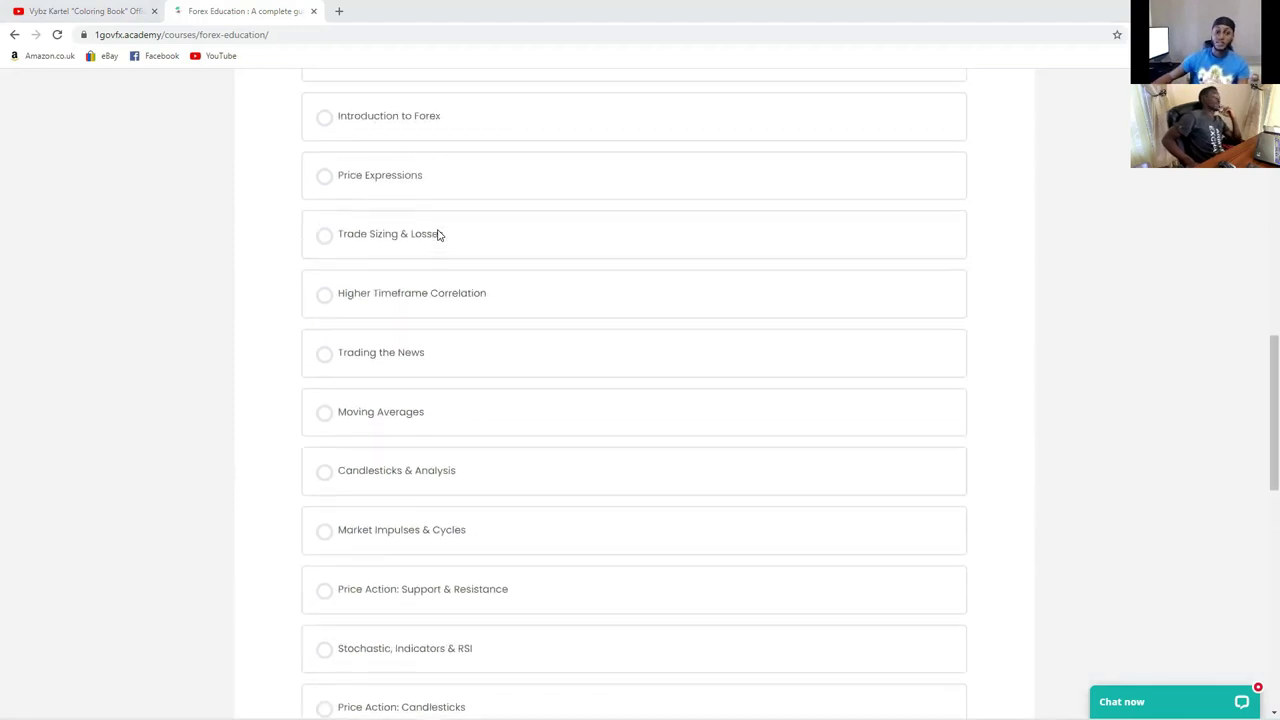
{"action": "scroll", "coordinate": [437, 234], "scroll_direction": "up", "scroll_amount": 1}
{"action": "scroll", "coordinate": [465, 219], "scroll_direction": "down", "scroll_amount": 3}
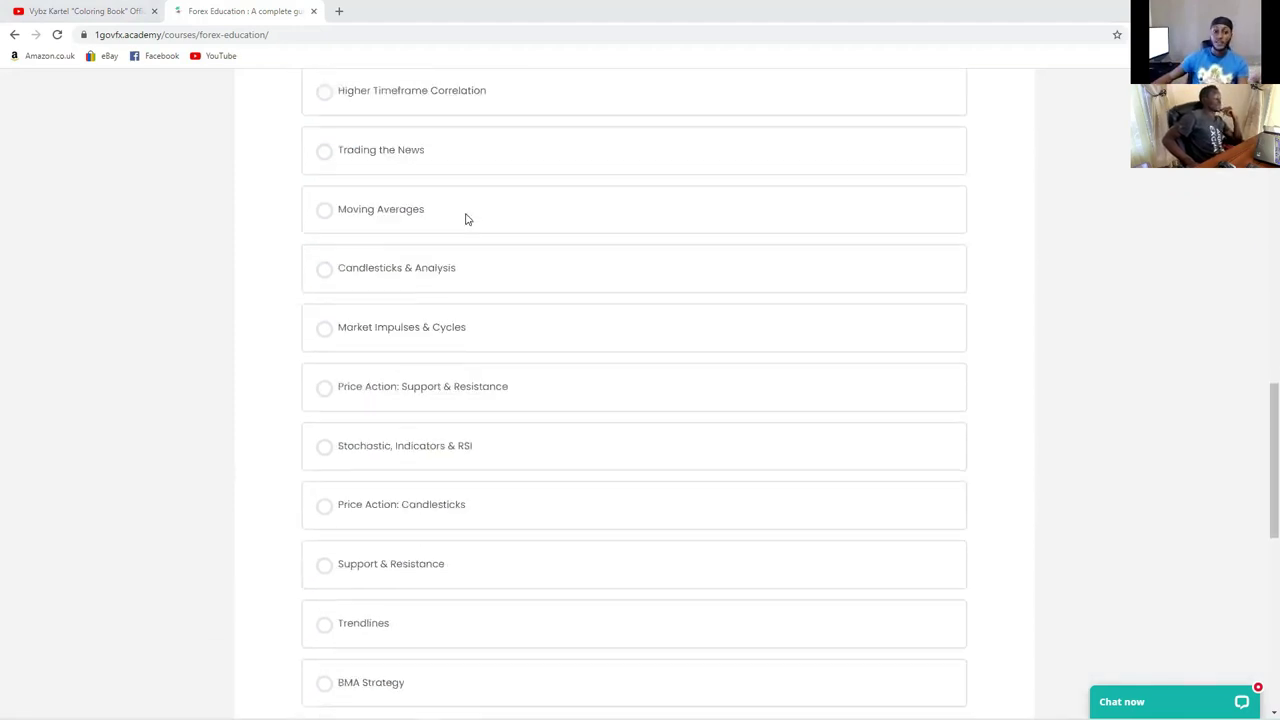
{"action": "scroll", "coordinate": [465, 219], "scroll_direction": "down", "scroll_amount": 1}
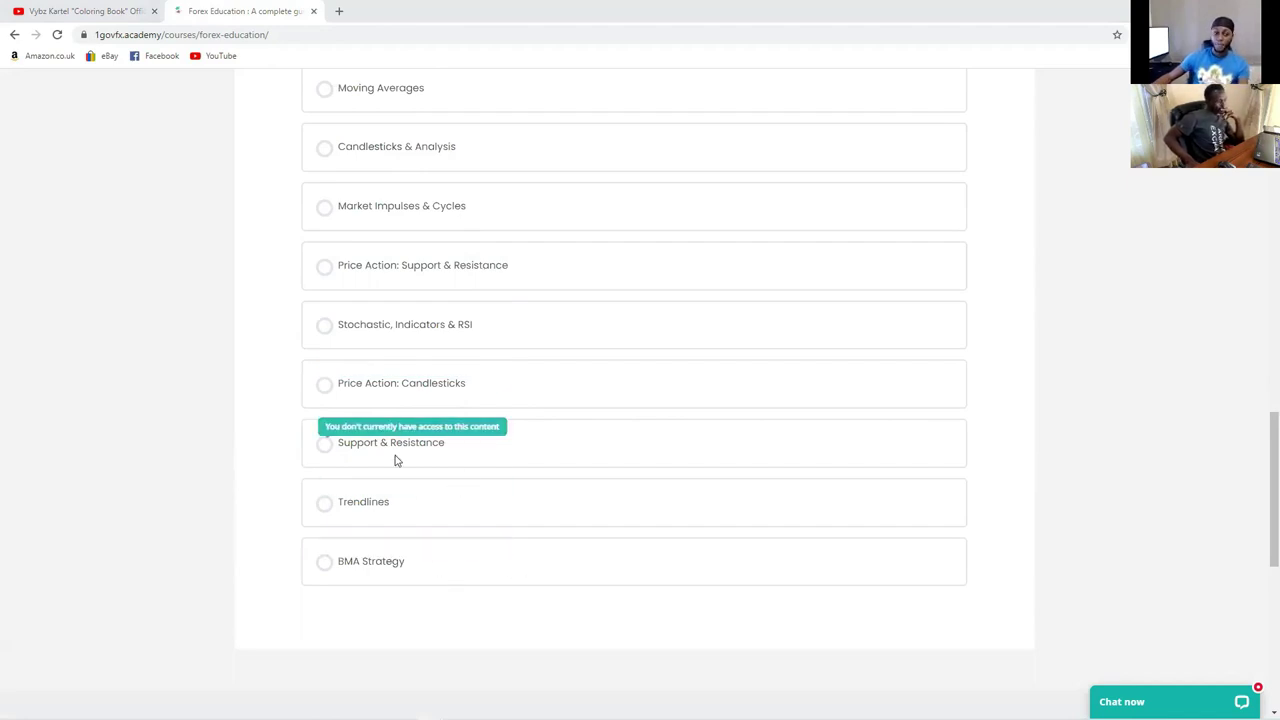
{"action": "scroll", "coordinate": [443, 380], "scroll_direction": "up", "scroll_amount": 4}
{"action": "scroll", "coordinate": [450, 369], "scroll_direction": "up", "scroll_amount": 1}
{"action": "scroll", "coordinate": [455, 385], "scroll_direction": "down", "scroll_amount": 5}
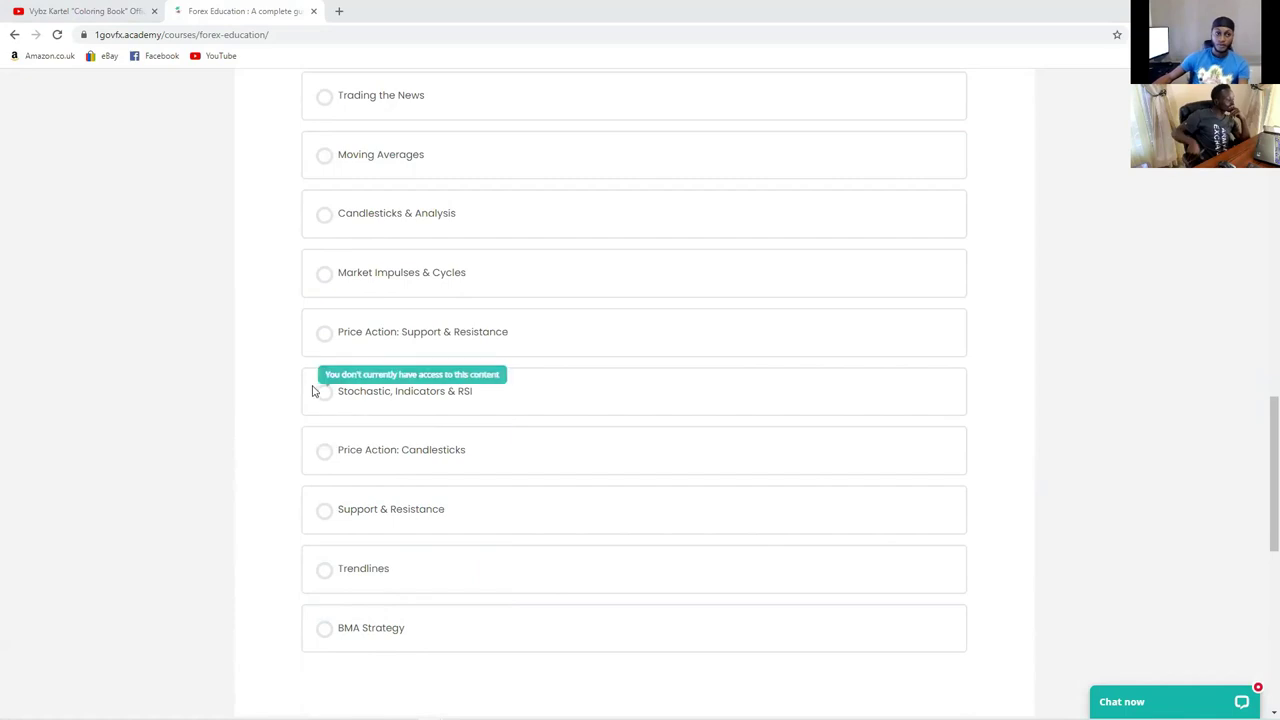
{"action": "scroll", "coordinate": [274, 363], "scroll_direction": "up", "scroll_amount": 5}
{"action": "scroll", "coordinate": [258, 296], "scroll_direction": "up", "scroll_amount": 5}
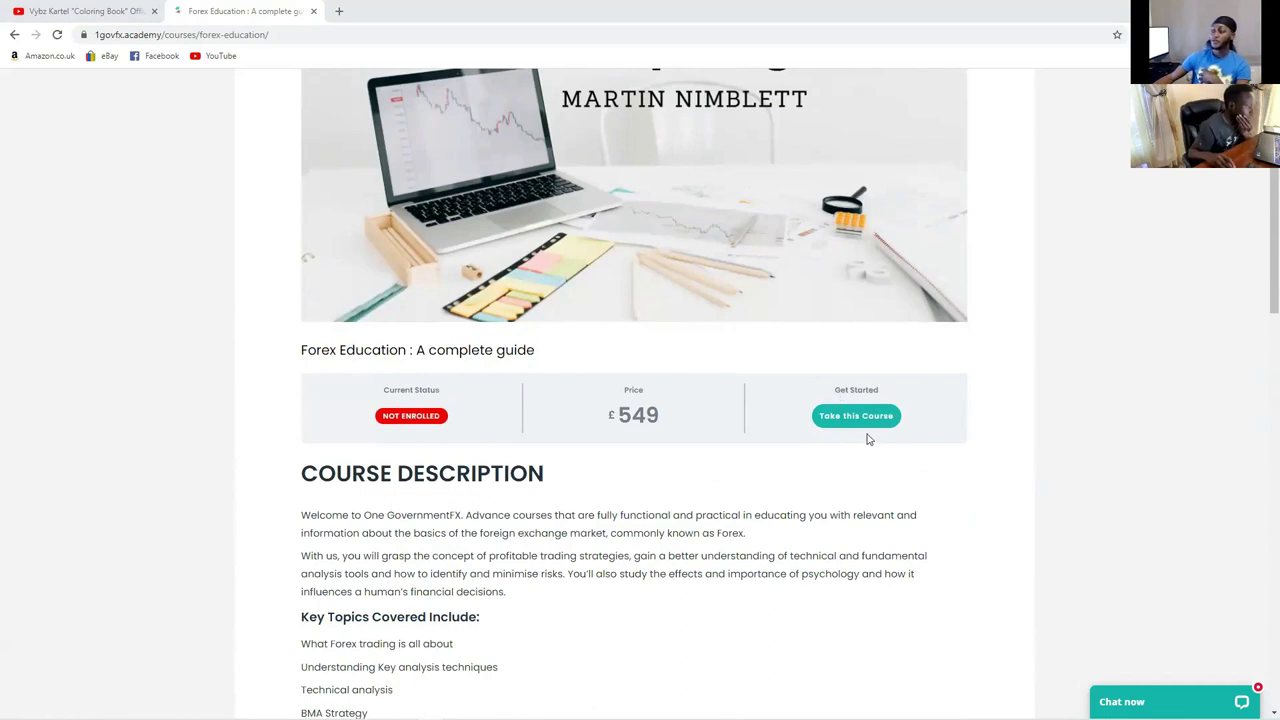
{"action": "scroll", "coordinate": [880, 400], "scroll_direction": "up", "scroll_amount": 4}
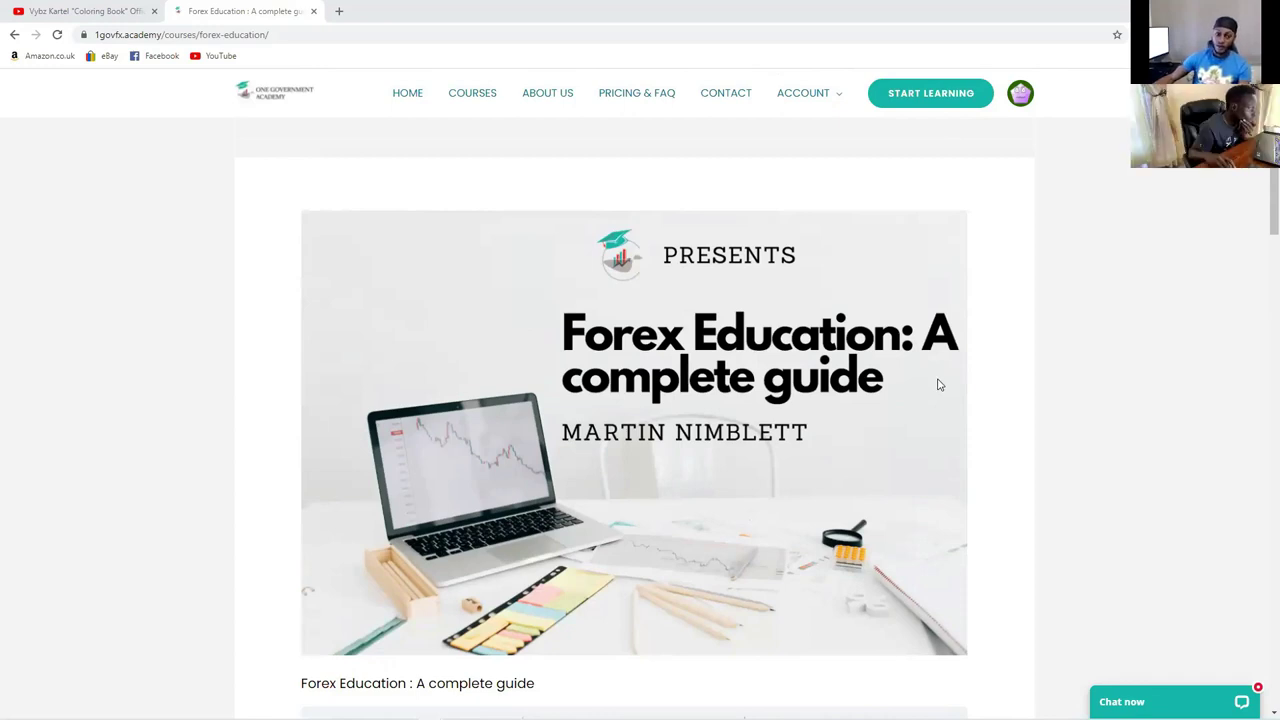
{"action": "mouse_move", "coordinate": [800, 108]}
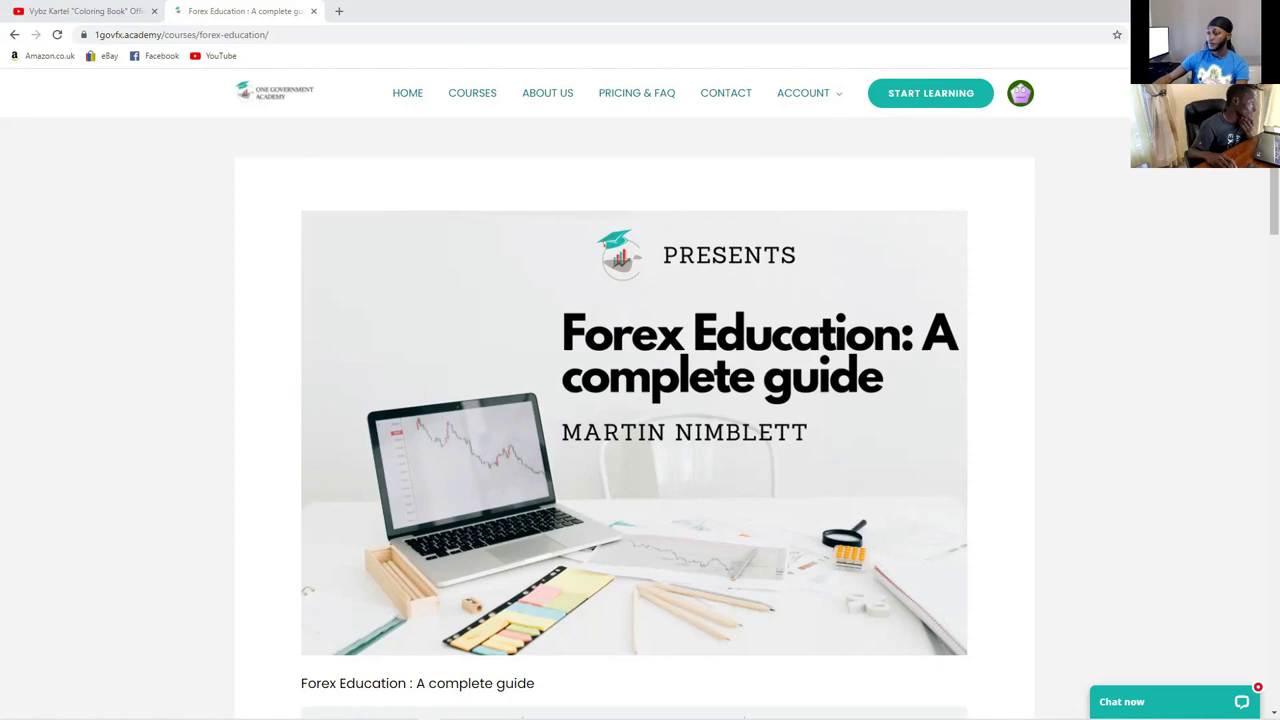
{"action": "scroll", "coordinate": [671, 366], "scroll_direction": "down", "scroll_amount": 2}
{"action": "scroll", "coordinate": [671, 370], "scroll_direction": "up", "scroll_amount": 1}
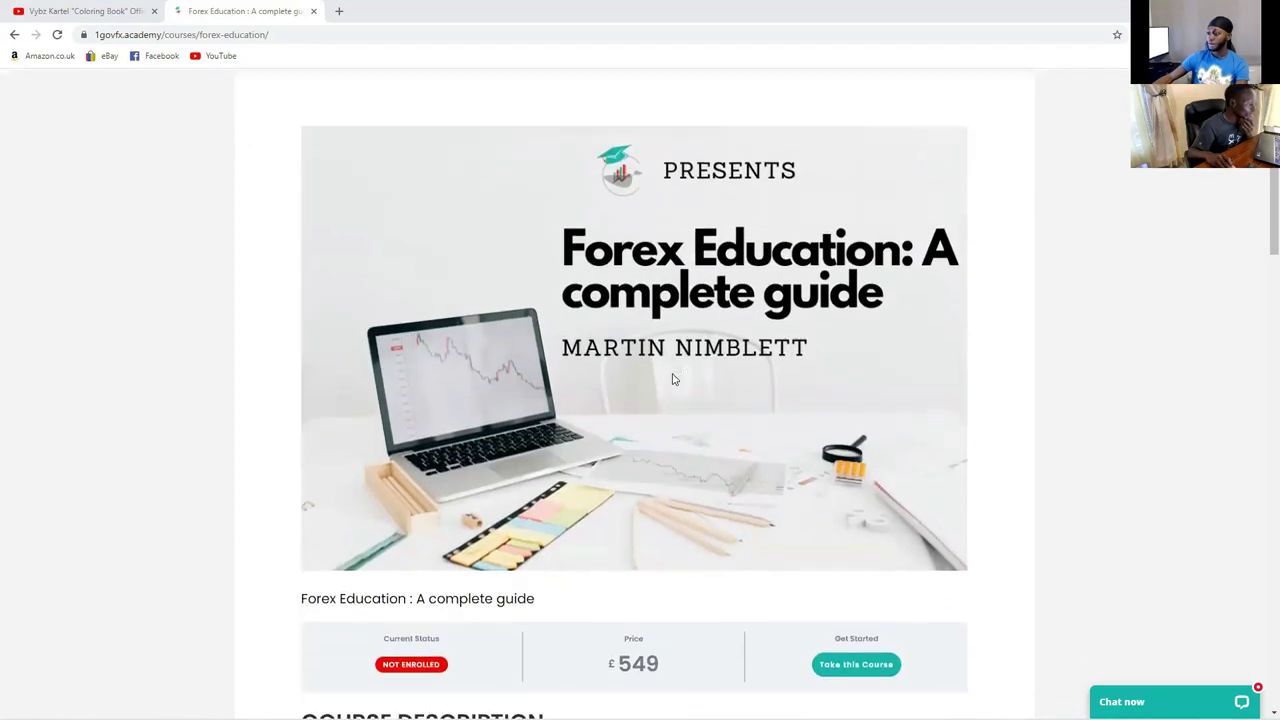
{"action": "scroll", "coordinate": [671, 377], "scroll_direction": "down", "scroll_amount": 3}
{"action": "scroll", "coordinate": [675, 375], "scroll_direction": "up", "scroll_amount": 3}
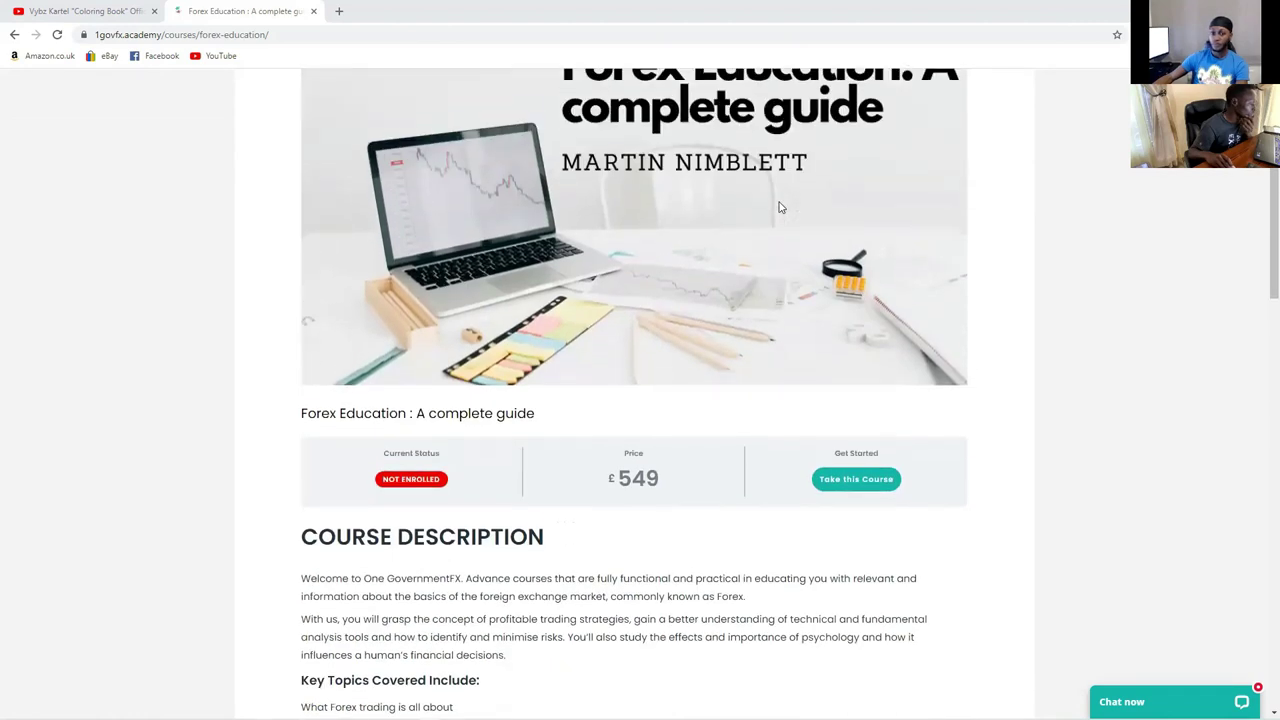
{"action": "scroll", "coordinate": [675, 375], "scroll_direction": "up", "scroll_amount": 2}
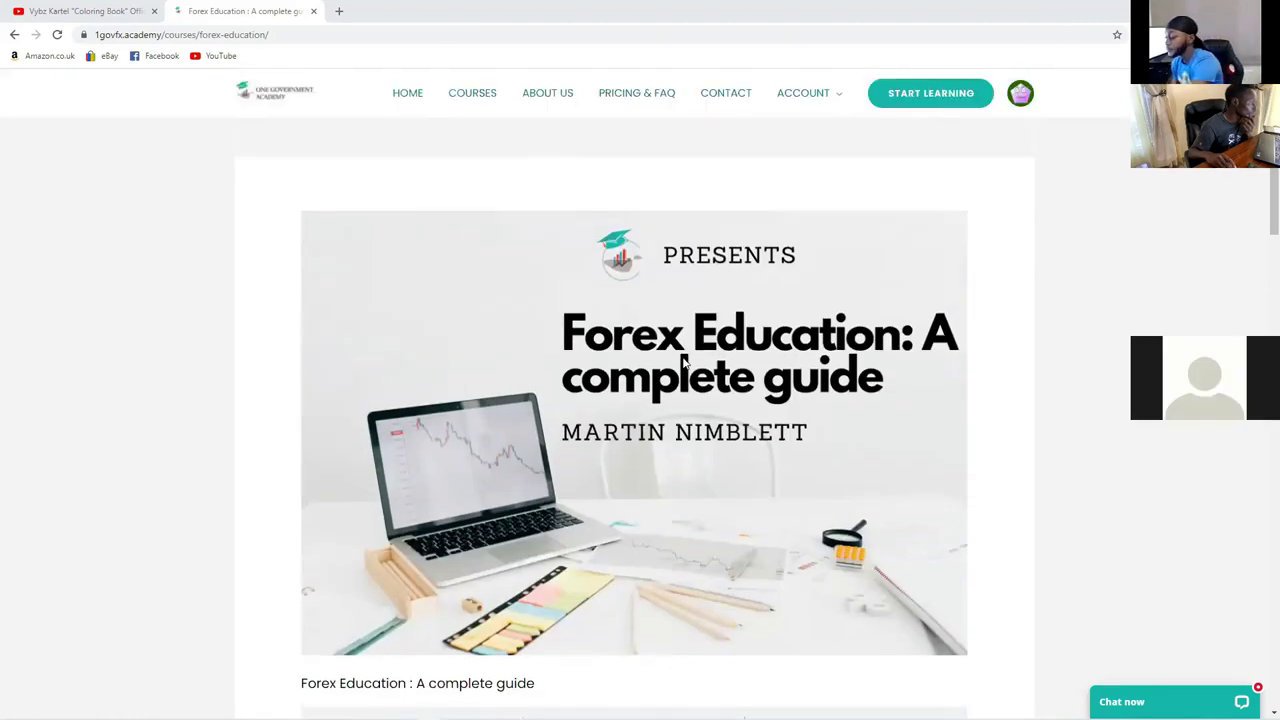
Step: From All Courses, open the Trading Workshop Series 1.1 – 2021 course page
{"action": "left_click", "coordinate": [481, 102]}
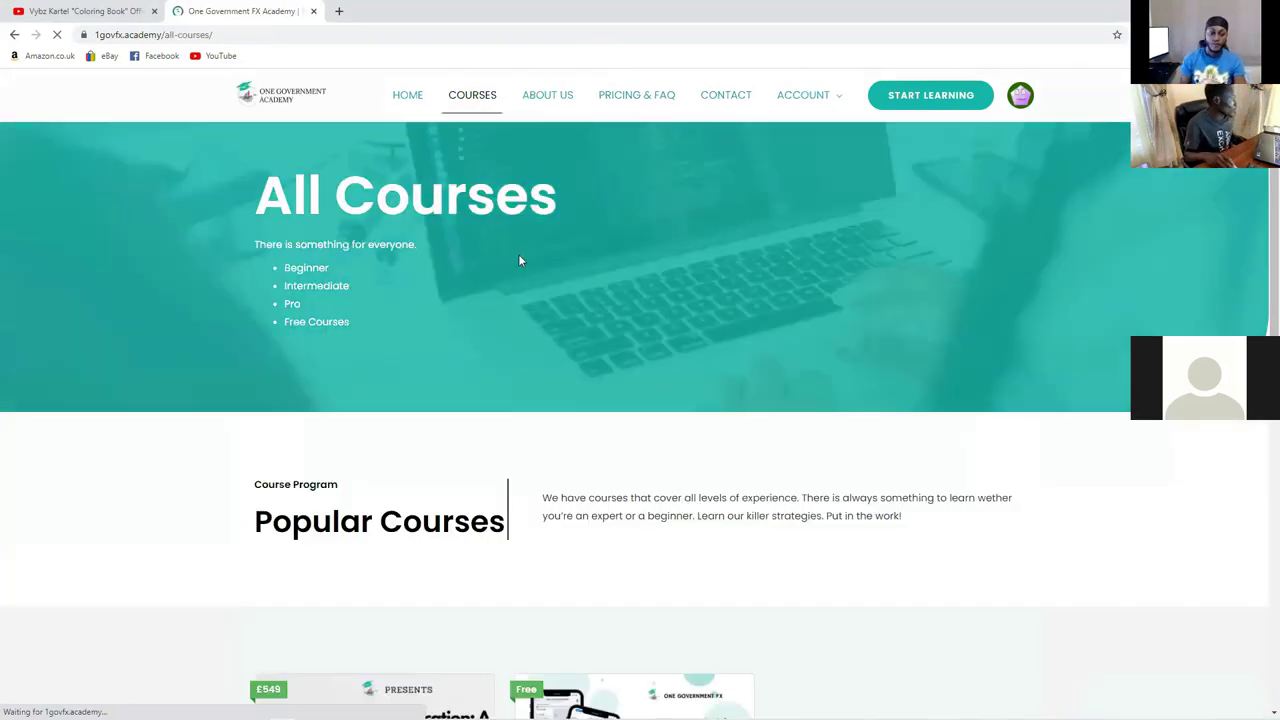
{"action": "scroll", "coordinate": [530, 246], "scroll_direction": "down", "scroll_amount": 2}
{"action": "scroll", "coordinate": [530, 246], "scroll_direction": "down", "scroll_amount": 5}
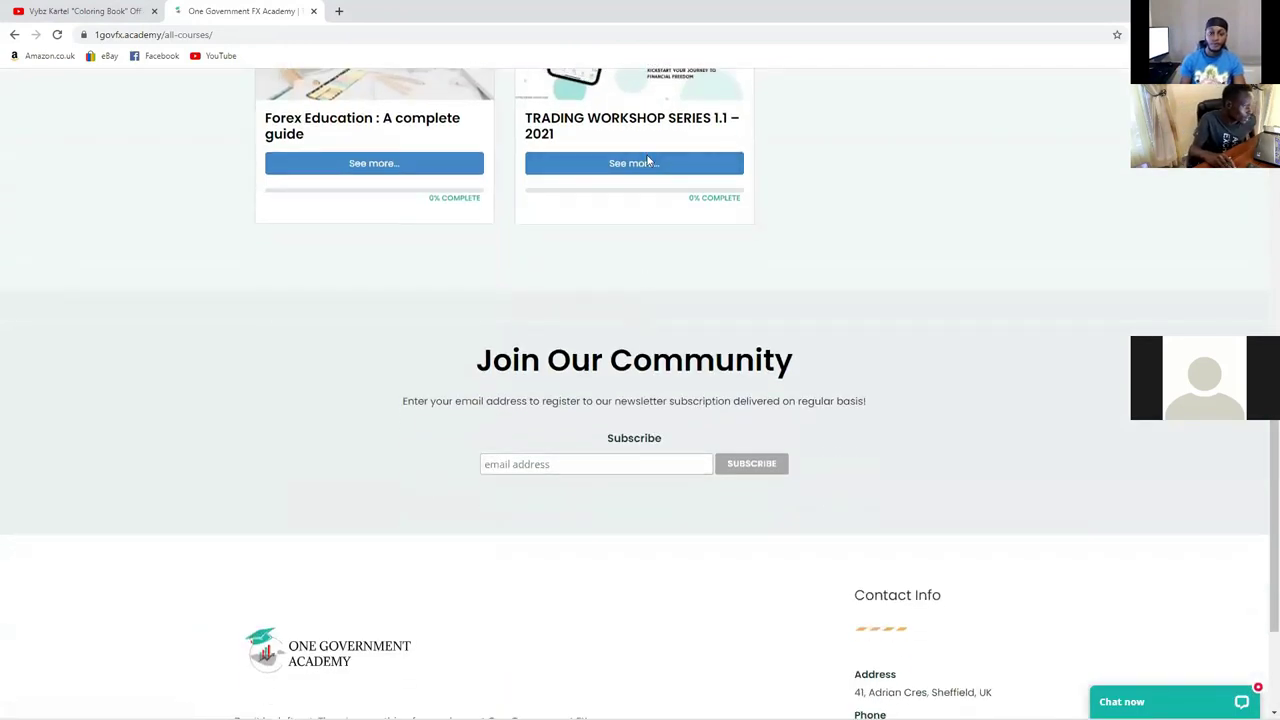
{"action": "left_click", "coordinate": [645, 165]}
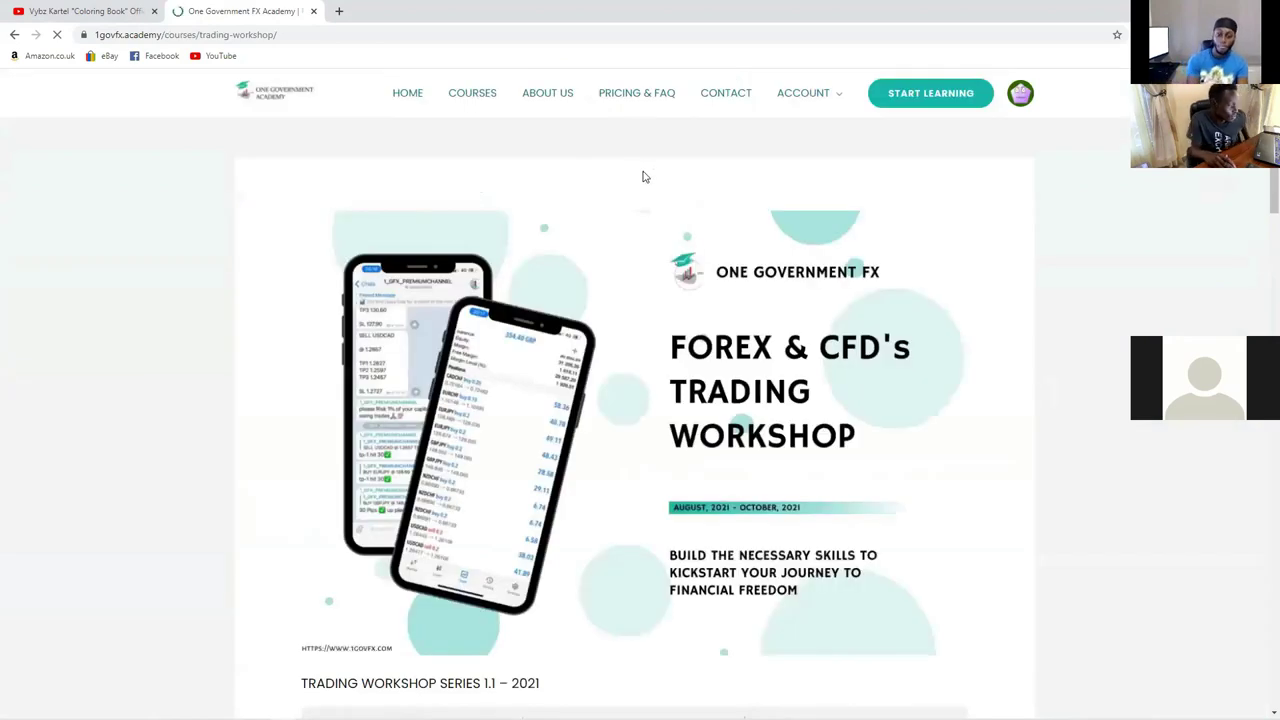
Step: Scroll the Trading Workshop description and sessions, noting Sessions 8–20 marked 'Check back soon'
{"action": "scroll", "coordinate": [620, 300], "scroll_direction": "down", "scroll_amount": 1}
{"action": "scroll", "coordinate": [617, 309], "scroll_direction": "down", "scroll_amount": 2}
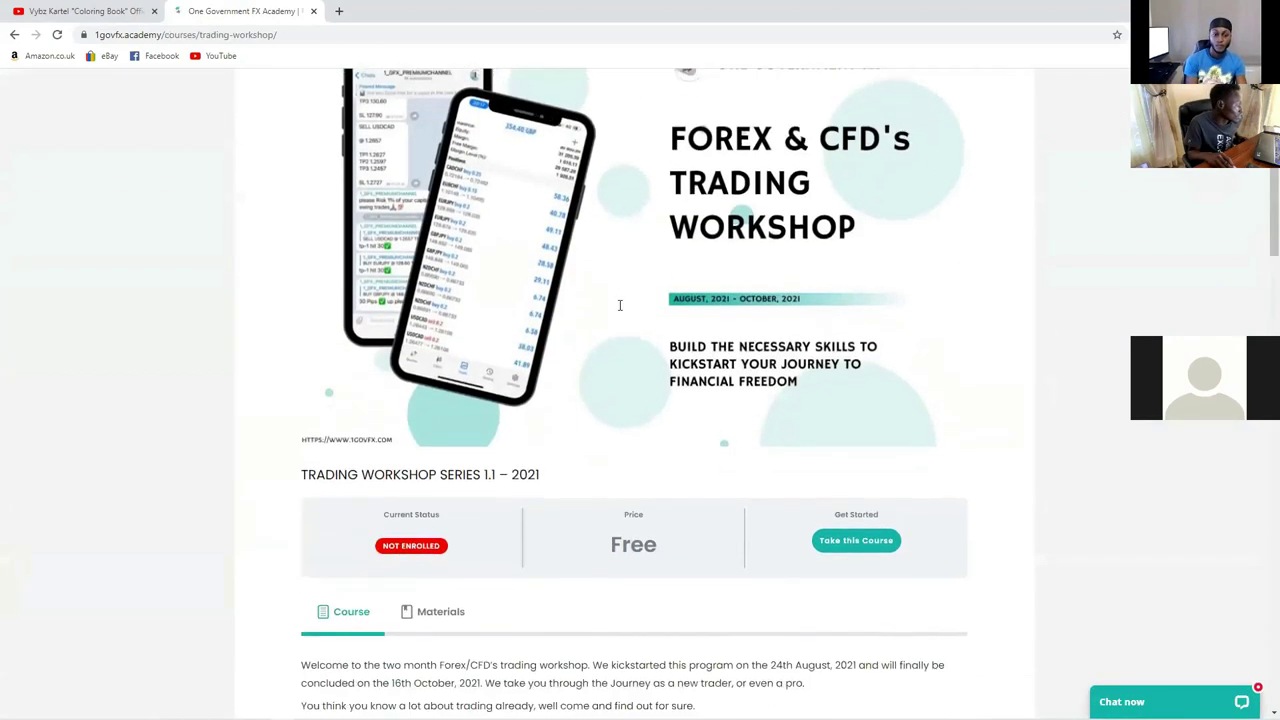
{"action": "scroll", "coordinate": [615, 318], "scroll_direction": "down", "scroll_amount": 6}
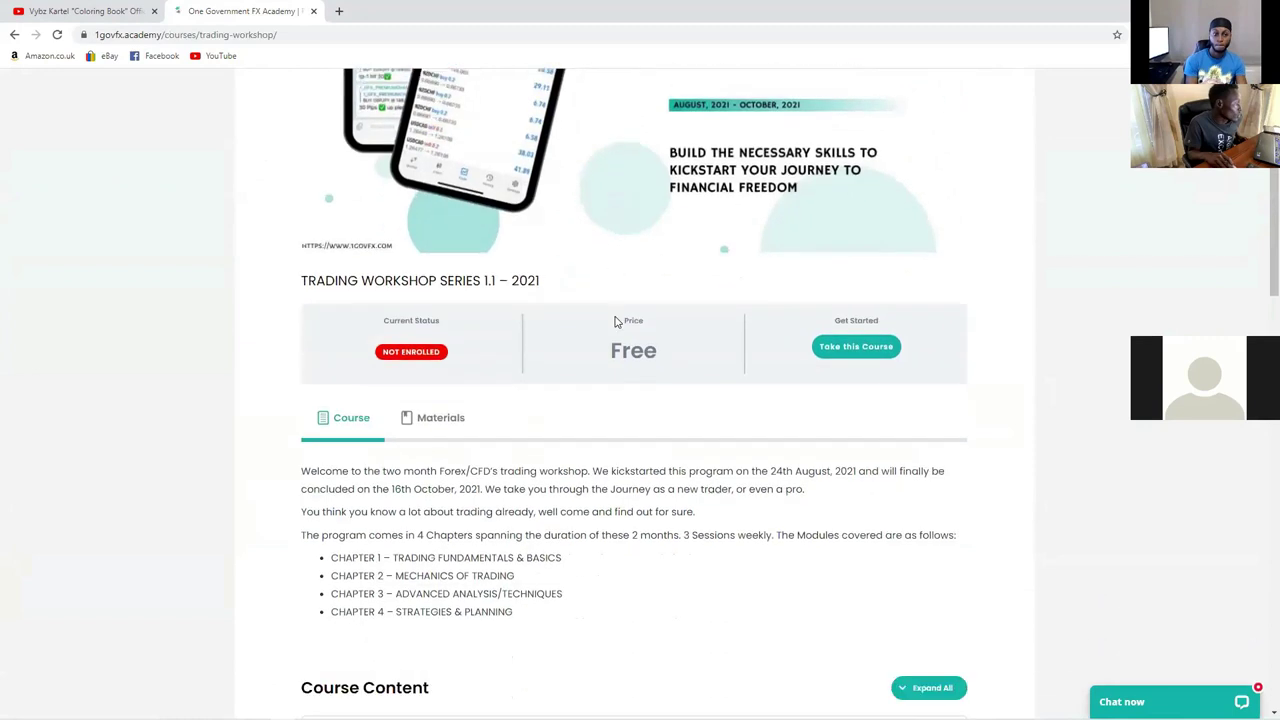
{"action": "scroll", "coordinate": [616, 322], "scroll_direction": "down", "scroll_amount": 14}
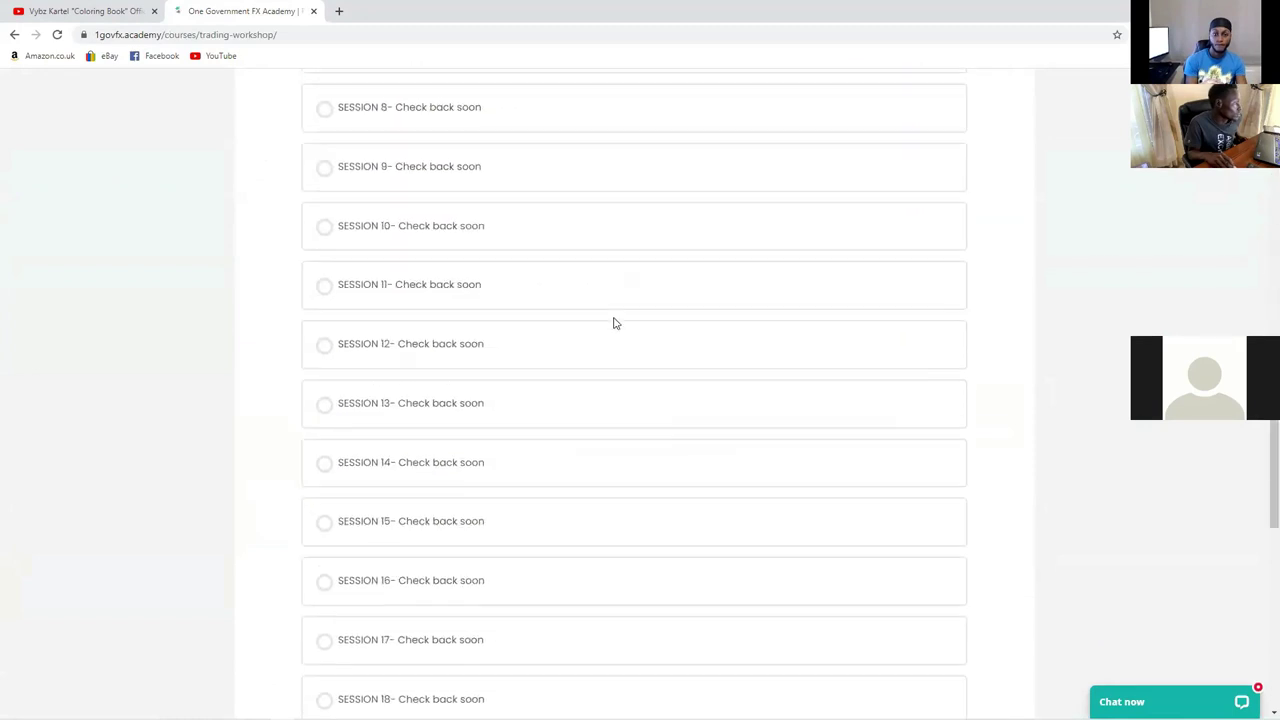
{"action": "scroll", "coordinate": [621, 320], "scroll_direction": "up", "scroll_amount": 2}
{"action": "scroll", "coordinate": [621, 320], "scroll_direction": "up", "scroll_amount": 5}
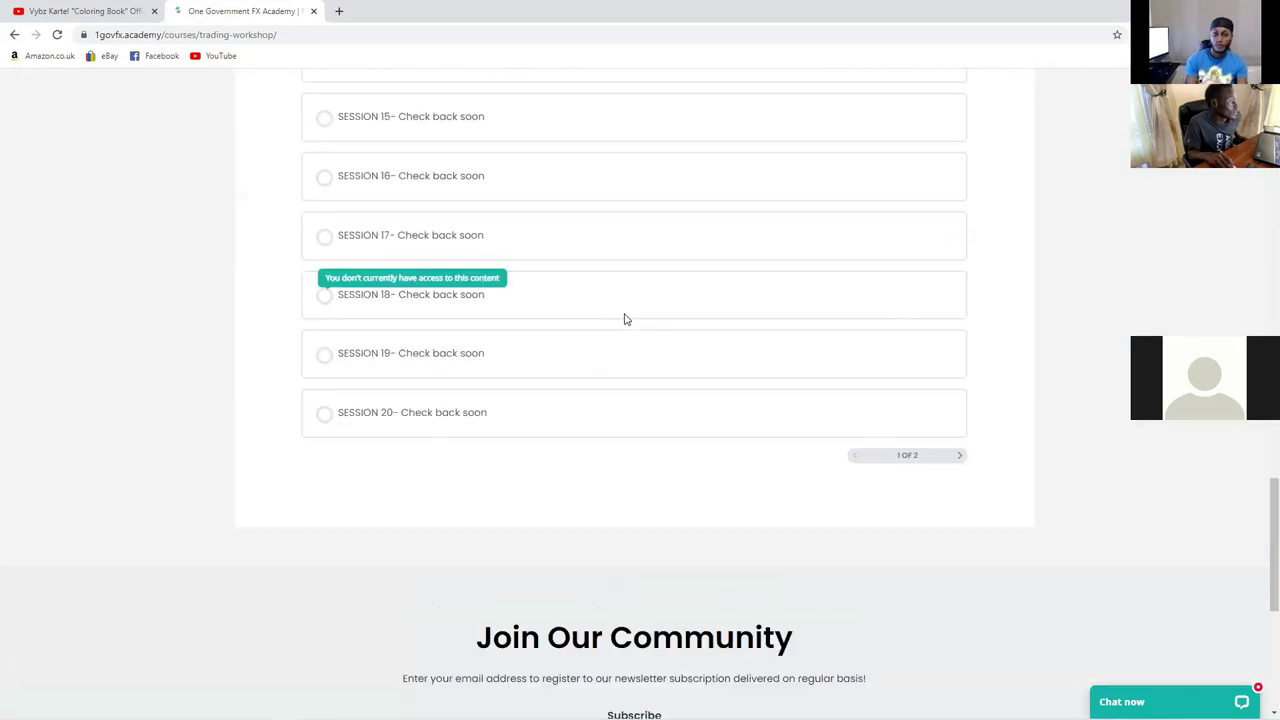
{"action": "scroll", "coordinate": [620, 332], "scroll_direction": "up", "scroll_amount": 4}
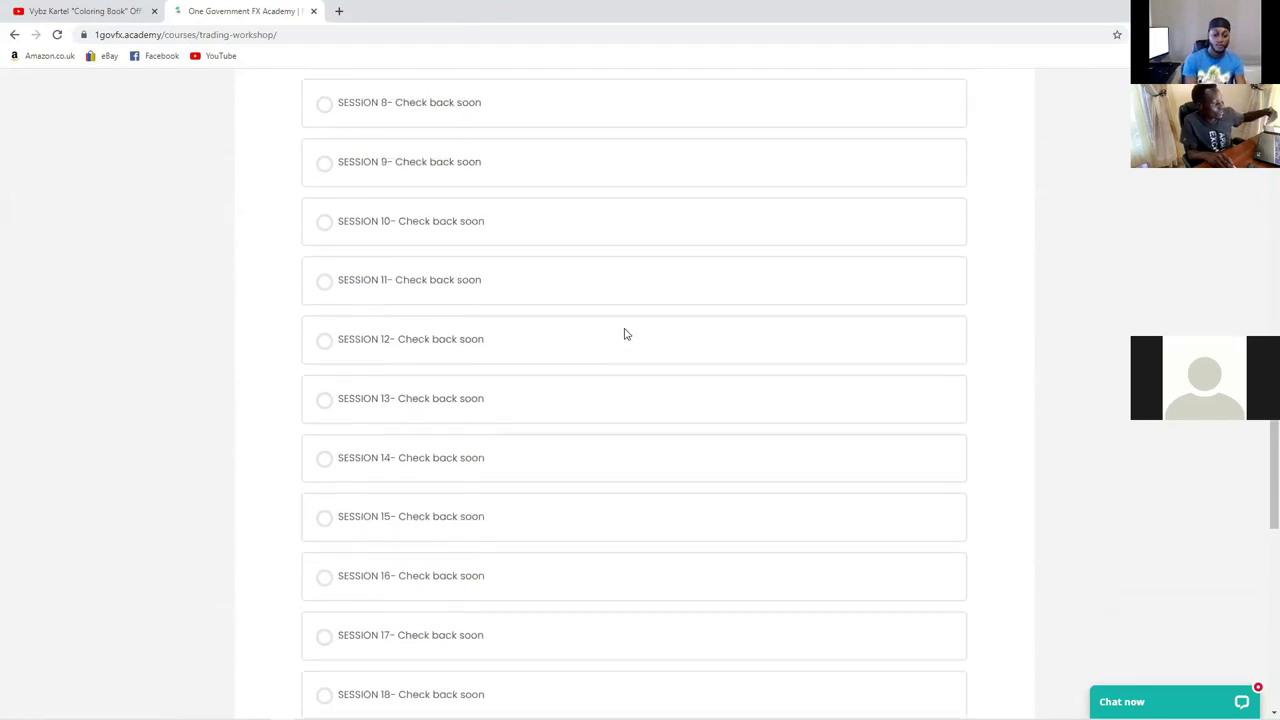
{"action": "scroll", "coordinate": [630, 348], "scroll_direction": "up", "scroll_amount": 3}
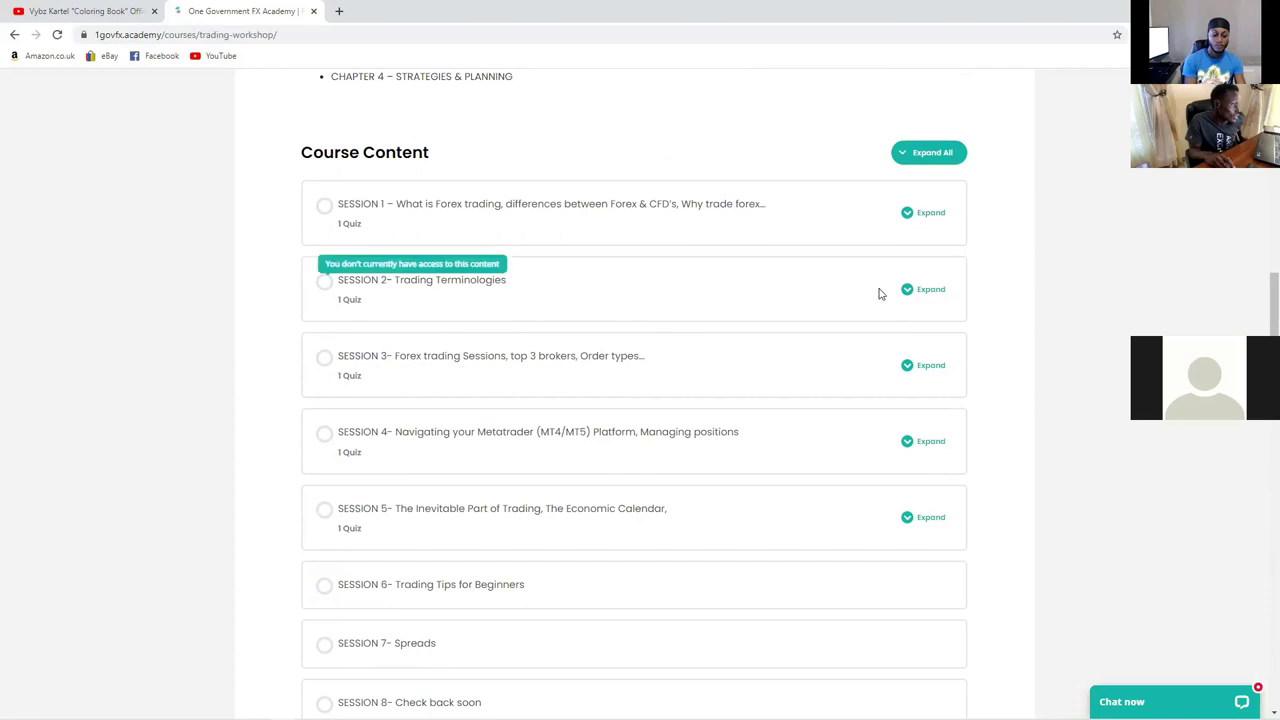
{"action": "scroll", "coordinate": [900, 186], "scroll_direction": "up", "scroll_amount": 4}
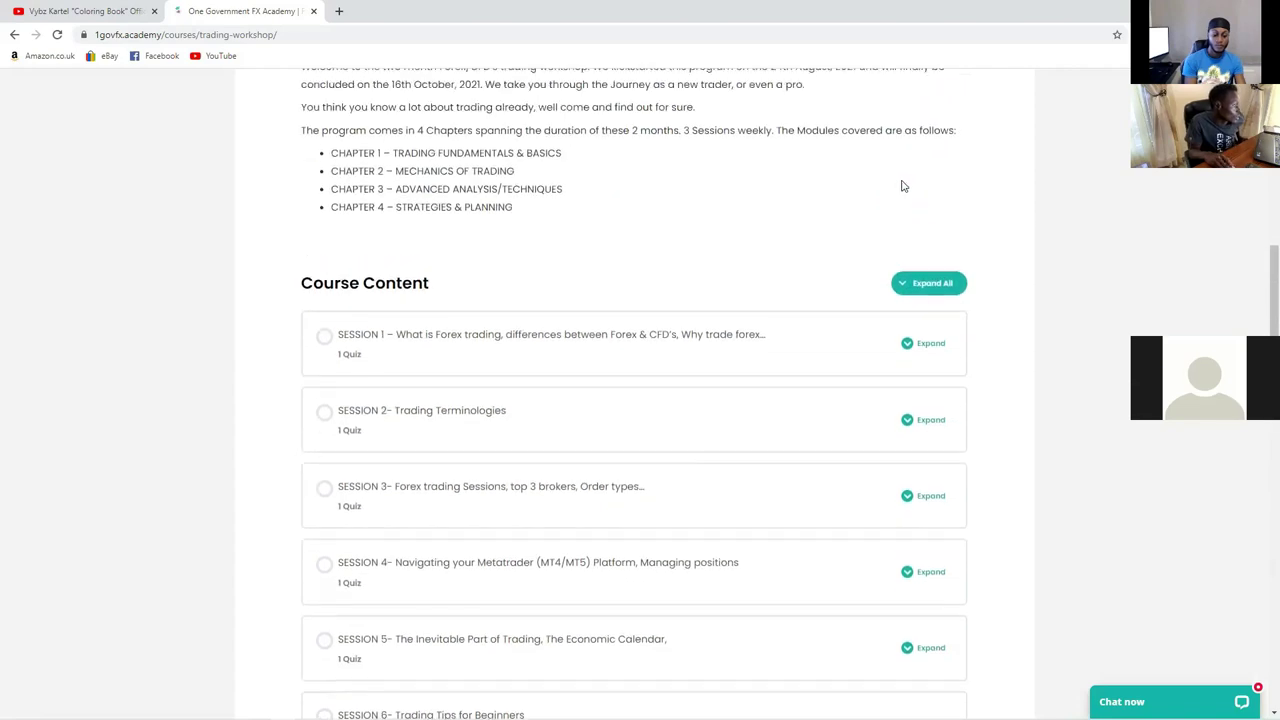